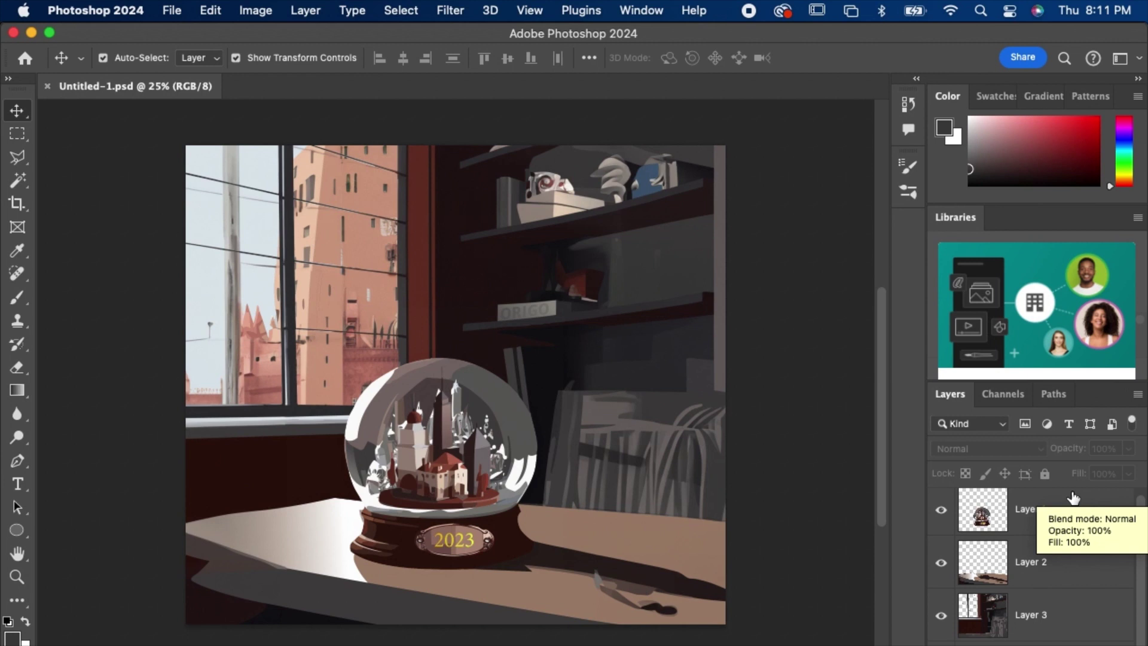
Step: Merge the snow globe layer (Layer 1) with the tabletop layer (Layer 2) into a single layer
left_click(501, 461)
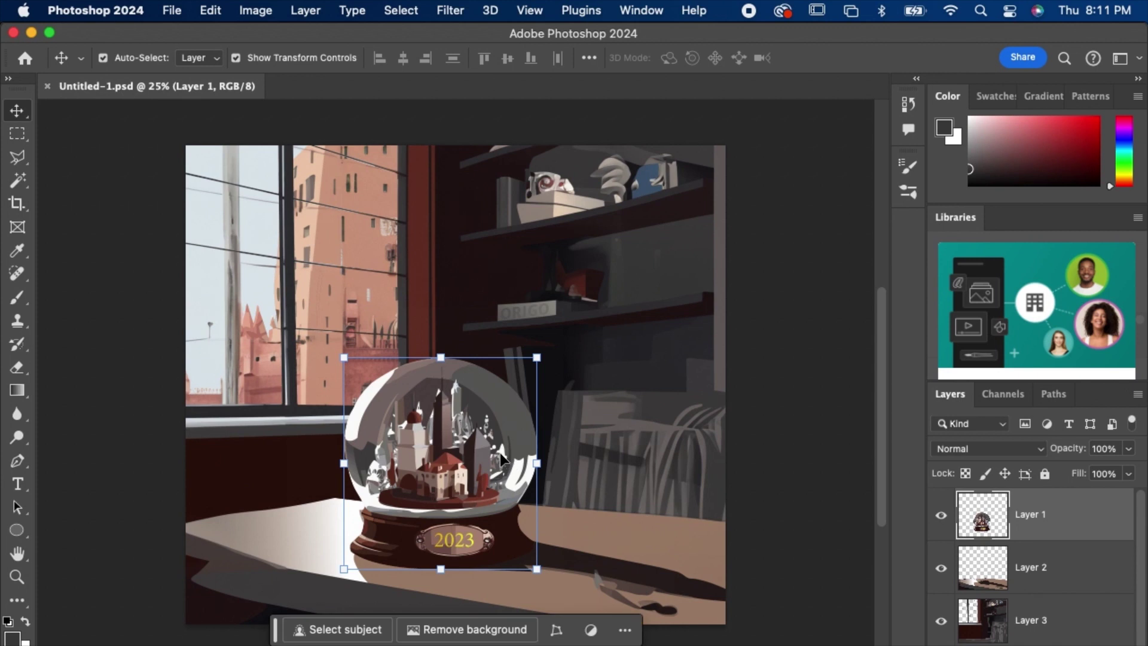
left_click(790, 303)
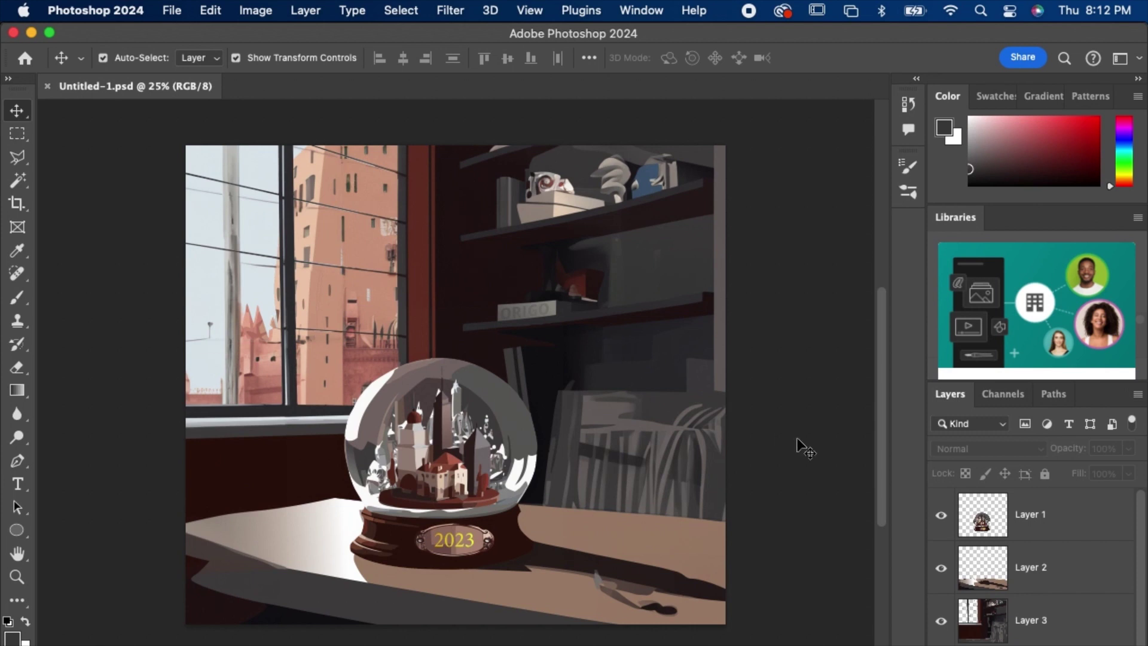
left_click(659, 540)
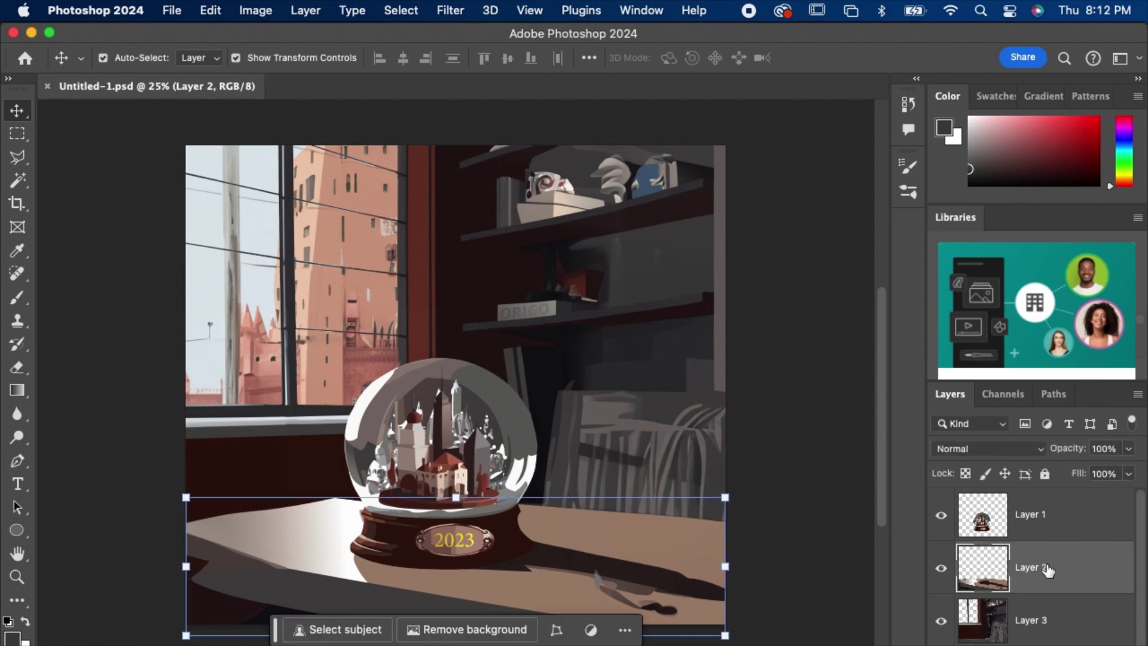
left_click(941, 568)
left_click(941, 568)
left_click(1068, 519, "shift")
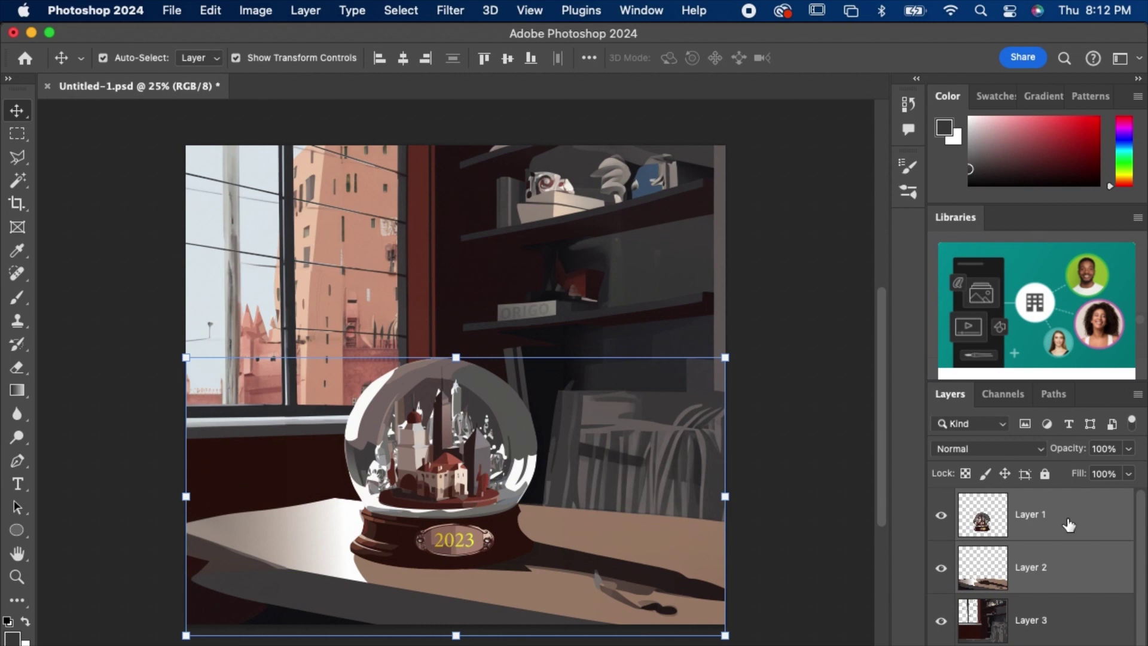
key("super+e")
Step: Examine the contents of Layer 1, Layer 3 and Generative Fill 3 by hiding them one by one and showing them again
left_click(941, 516)
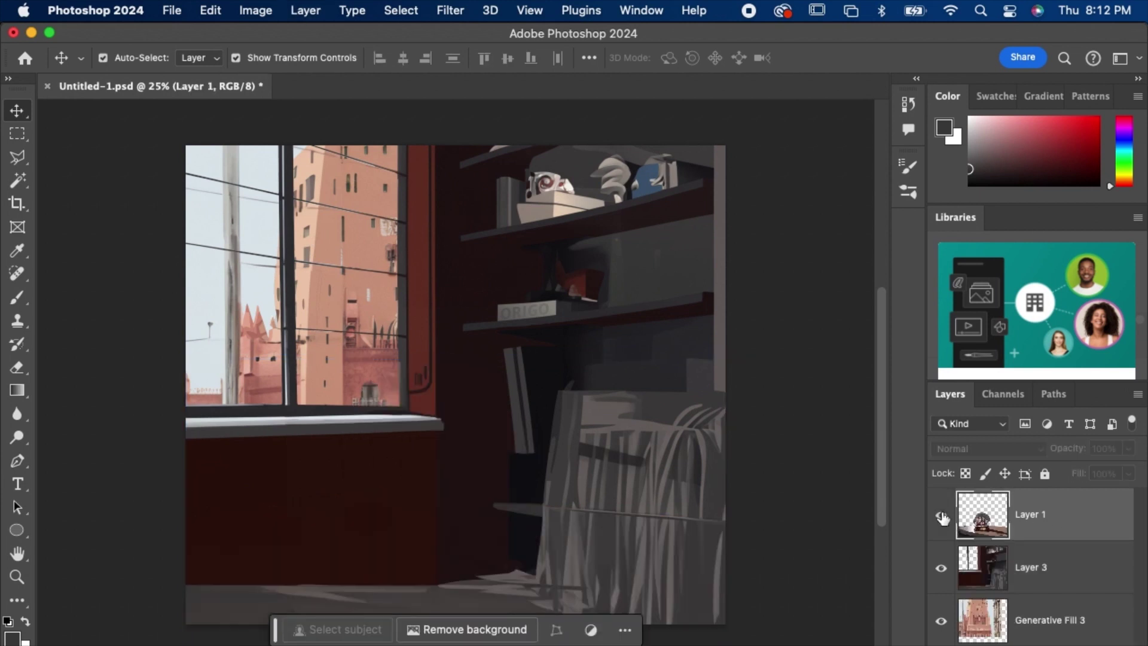
left_click(942, 515)
left_click(942, 515)
left_click(941, 568)
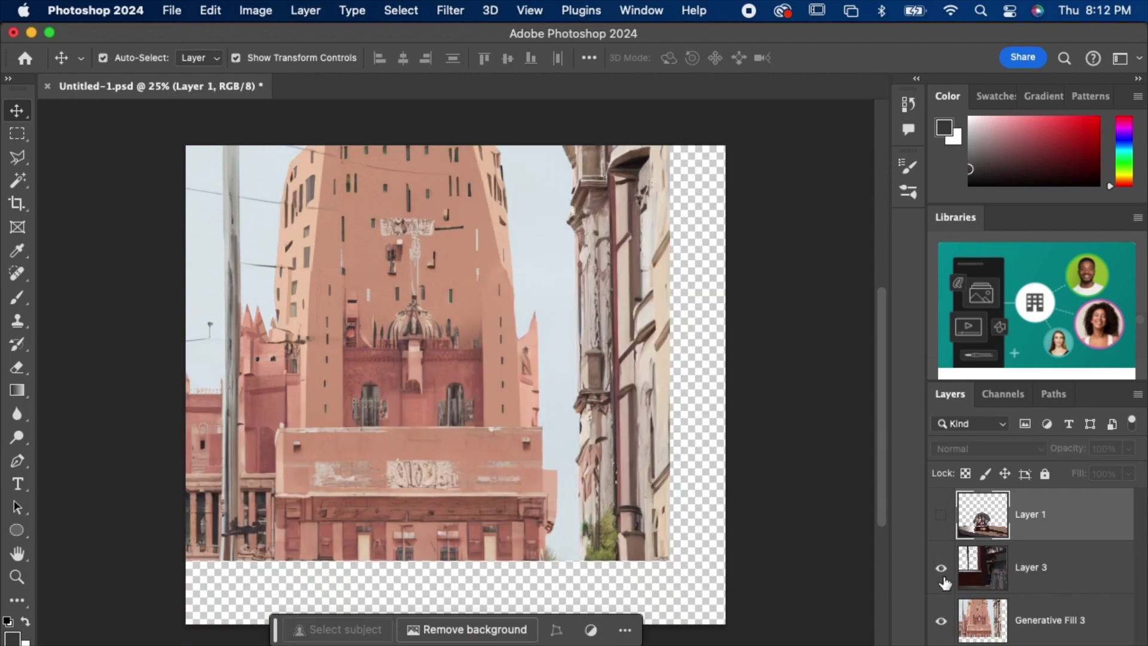
left_click(941, 568)
left_click(941, 568)
left_click(941, 622)
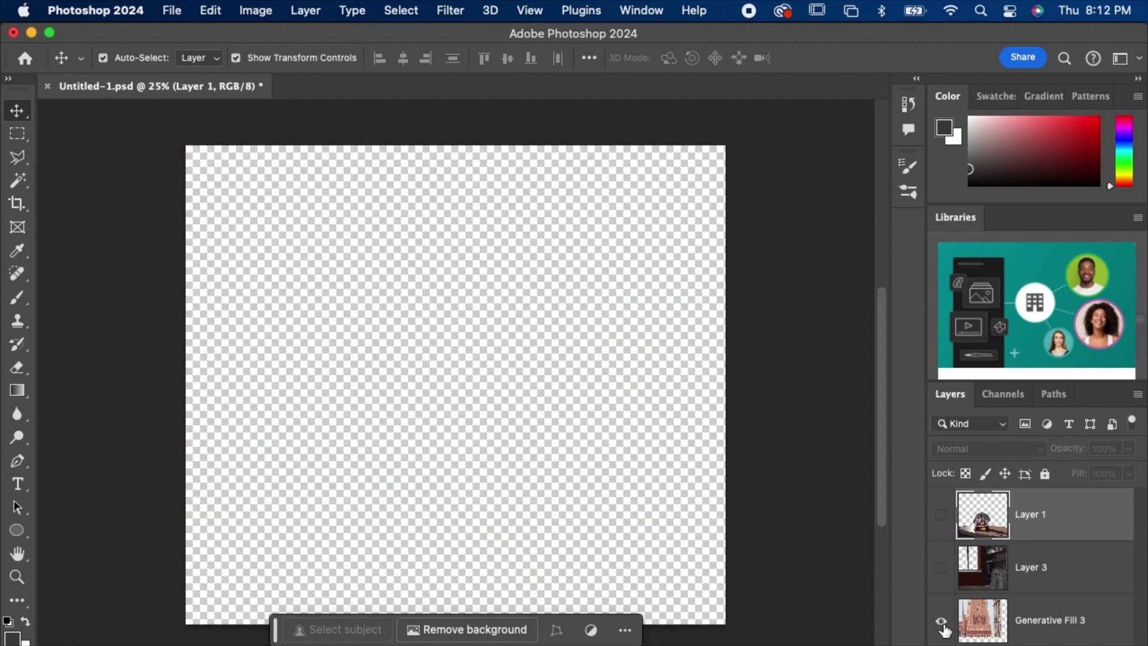
left_click(941, 622)
left_click(941, 568)
left_click(942, 515)
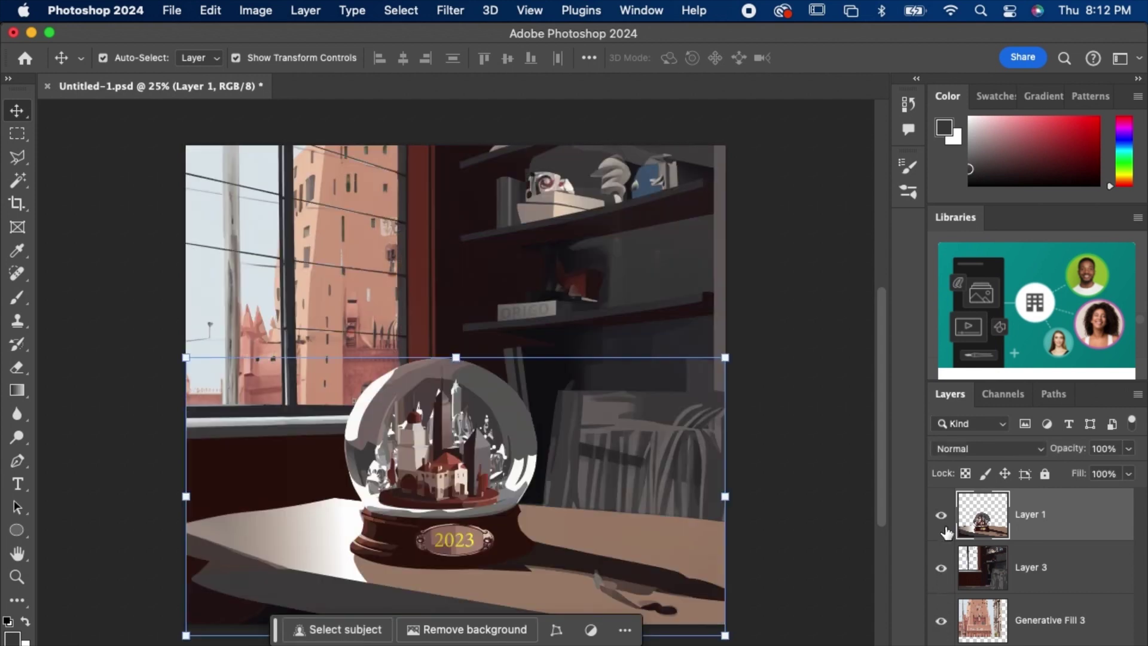
left_click(941, 516)
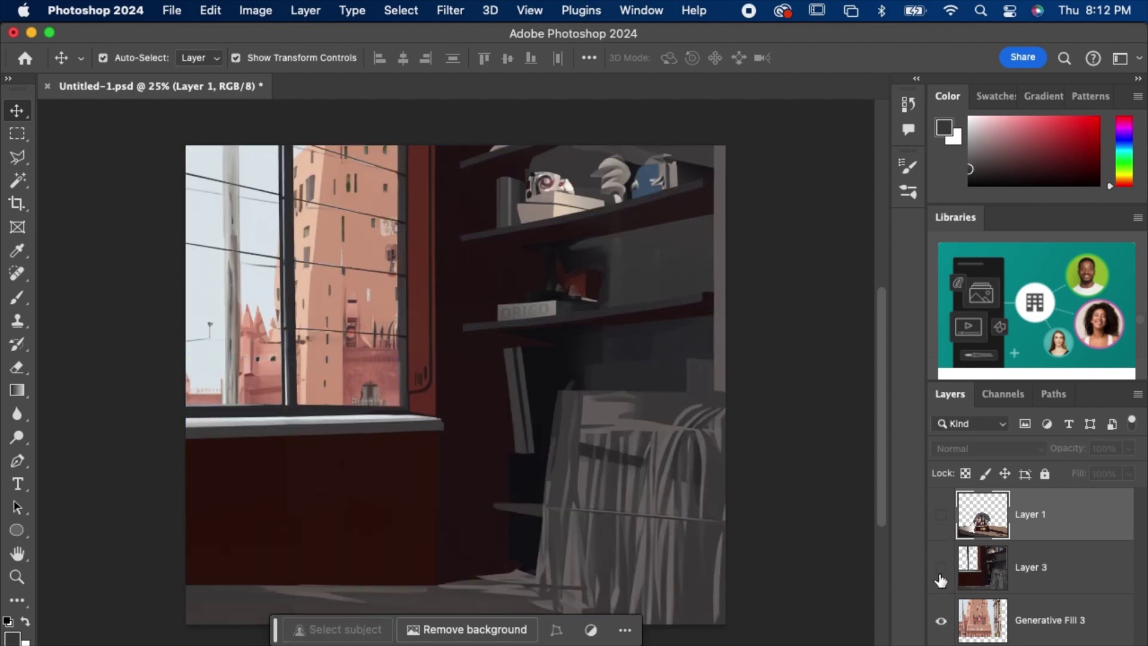
left_click(941, 568)
left_click(941, 622)
left_click(941, 621)
left_click(941, 568)
left_click(941, 515)
Step: Try moving the merged snow globe and table layer upward, undo the move and clear the layer selection
left_click_drag(577, 544, 601, 436)
key("super+z")
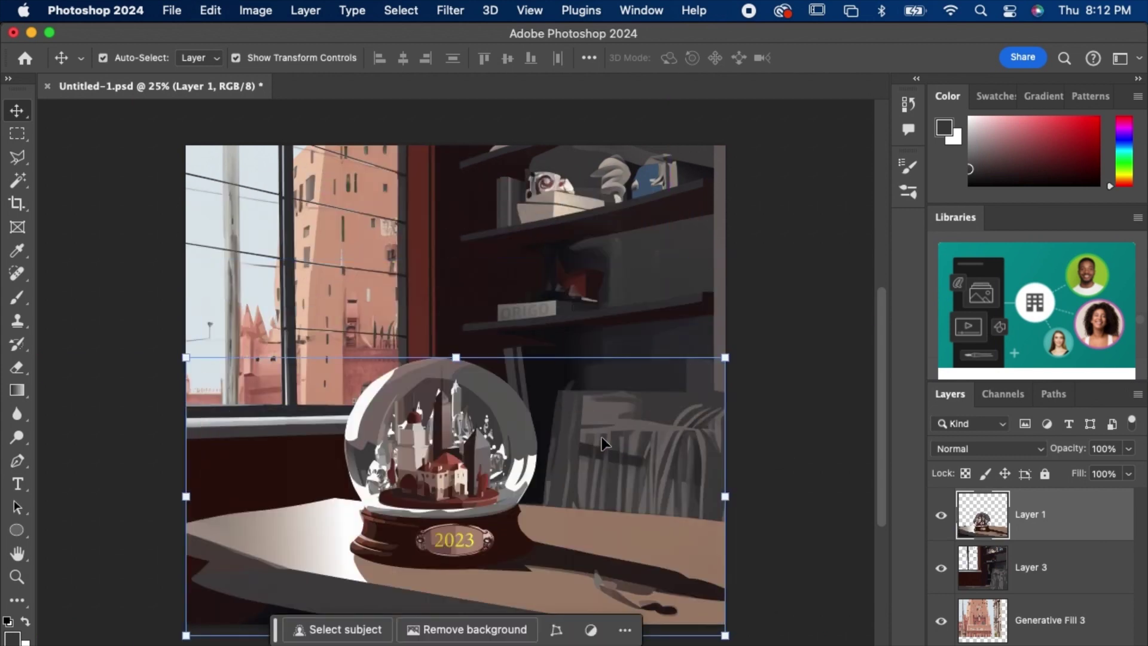
left_click(794, 477)
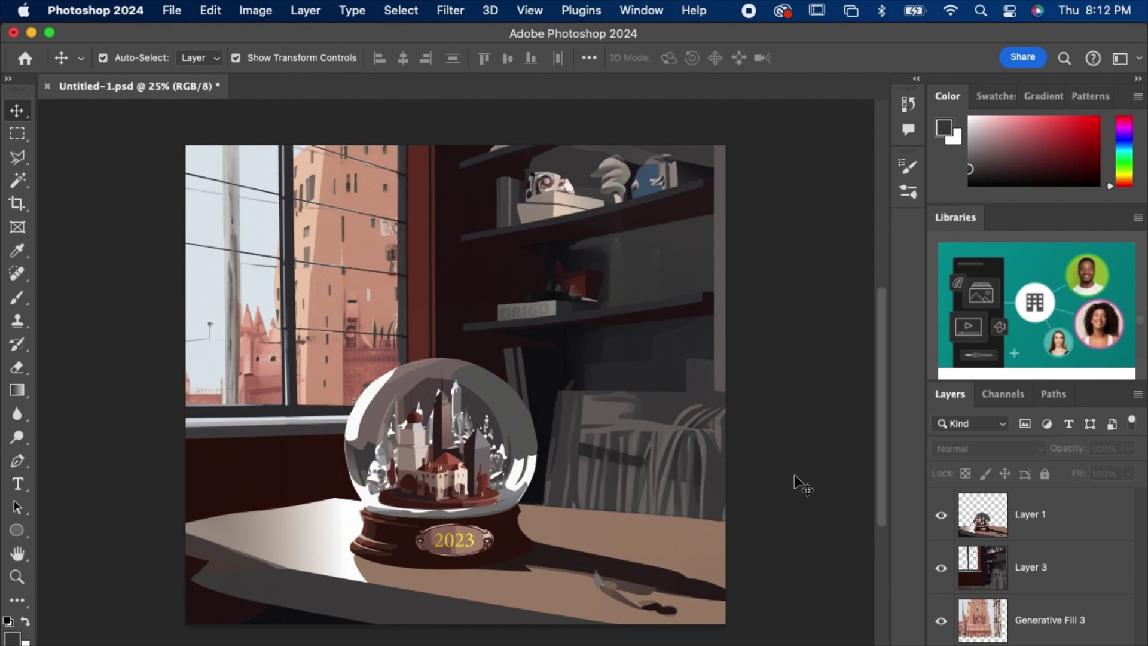
Step: Select the snow globe, room and cityscape layers in turn to identify which part of the scene each one holds
mouse_move(440, 399)
left_mouse_down()
mouse_move(502, 457)
mouse_move(469, 406)
mouse_move(441, 402)
left_mouse_up()
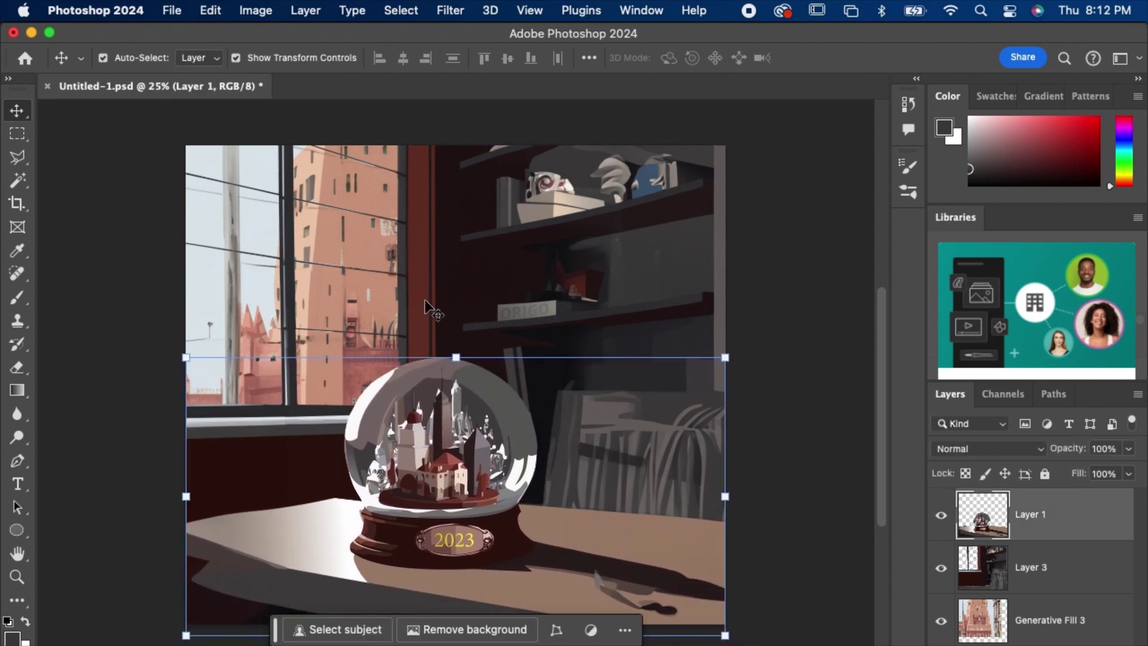
mouse_move(369, 299)
left_mouse_down()
mouse_move(259, 288)
mouse_move(378, 280)
left_mouse_up()
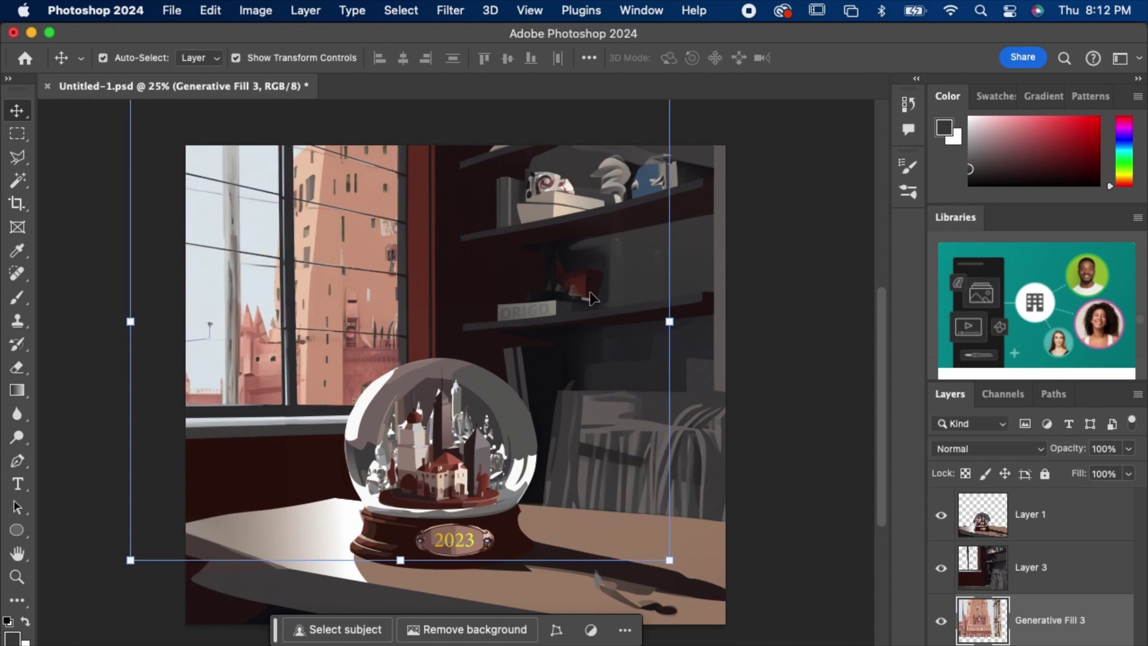
left_click(735, 342)
left_click(321, 369)
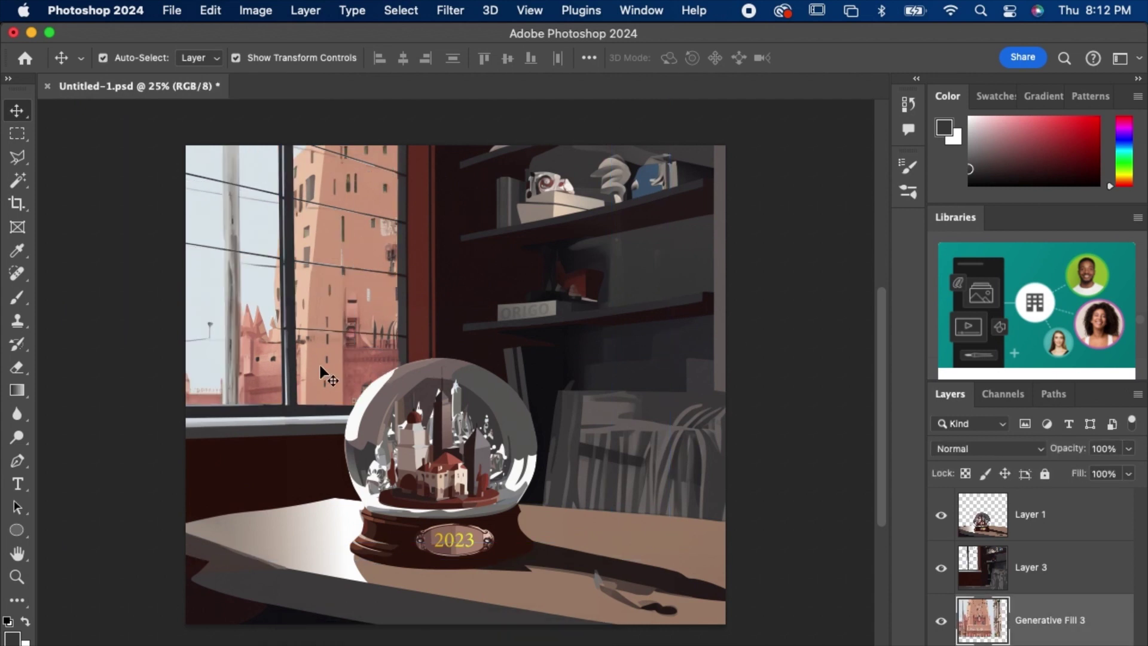
left_click(1087, 534)
left_click(1077, 577)
Step: Try exporting Layer 1, Layer 3 and Generative Fill 3 together as separate PNG files with transparency
left_click(1069, 622)
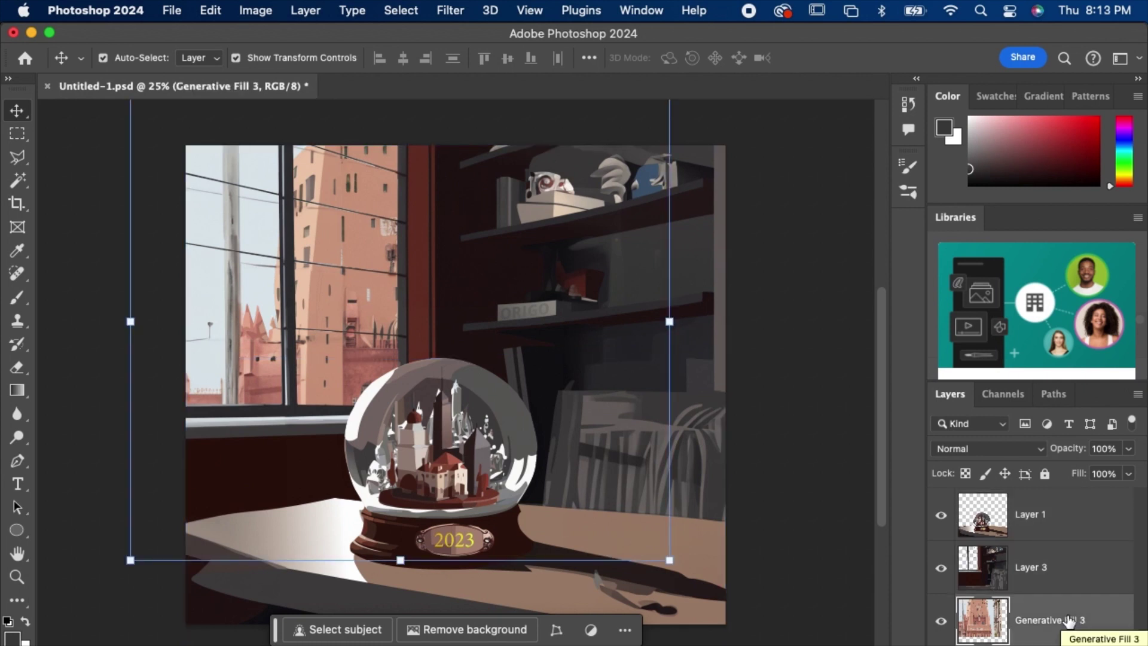
left_click(1111, 531)
right_click(1106, 535)
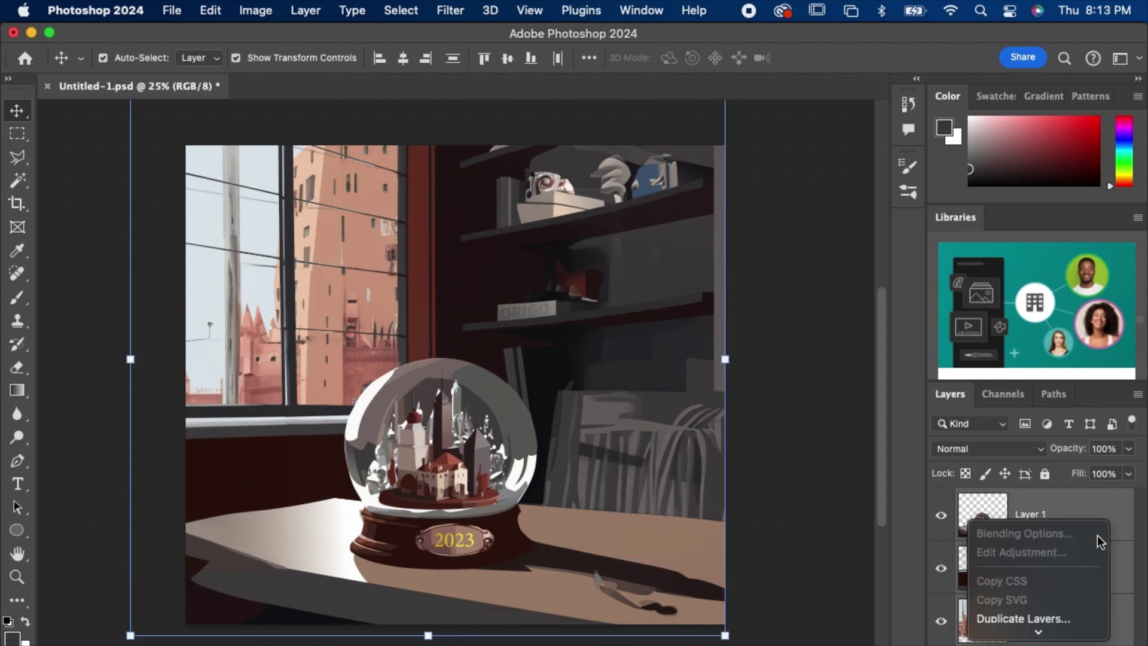
scroll(1036, 603, "down", 5)
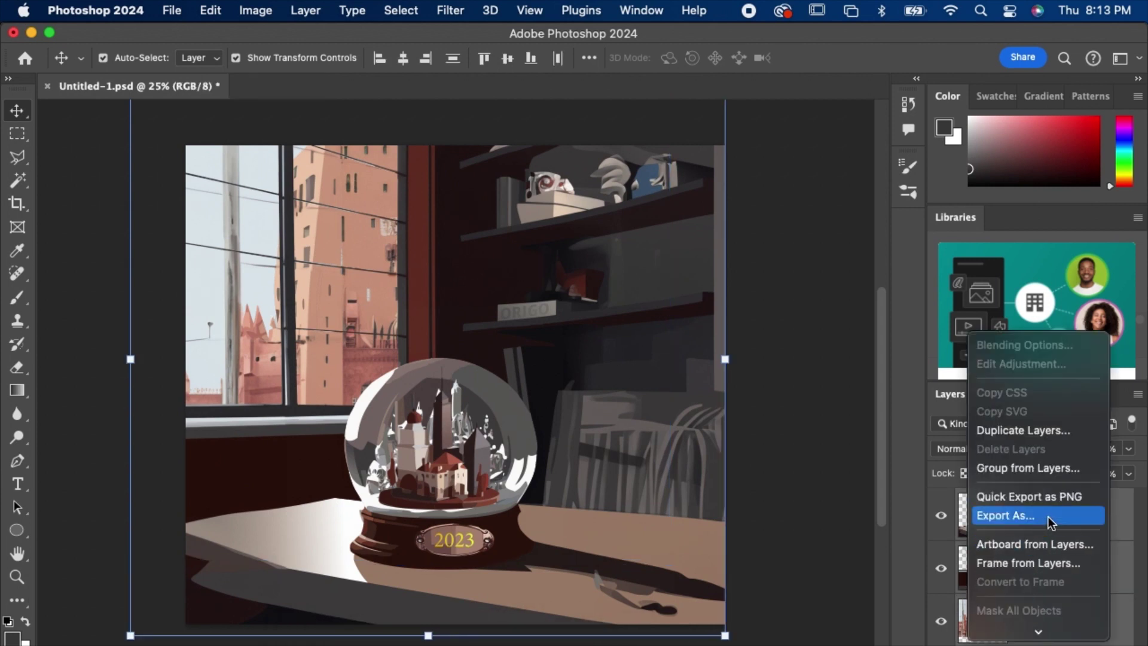
left_click(1052, 523)
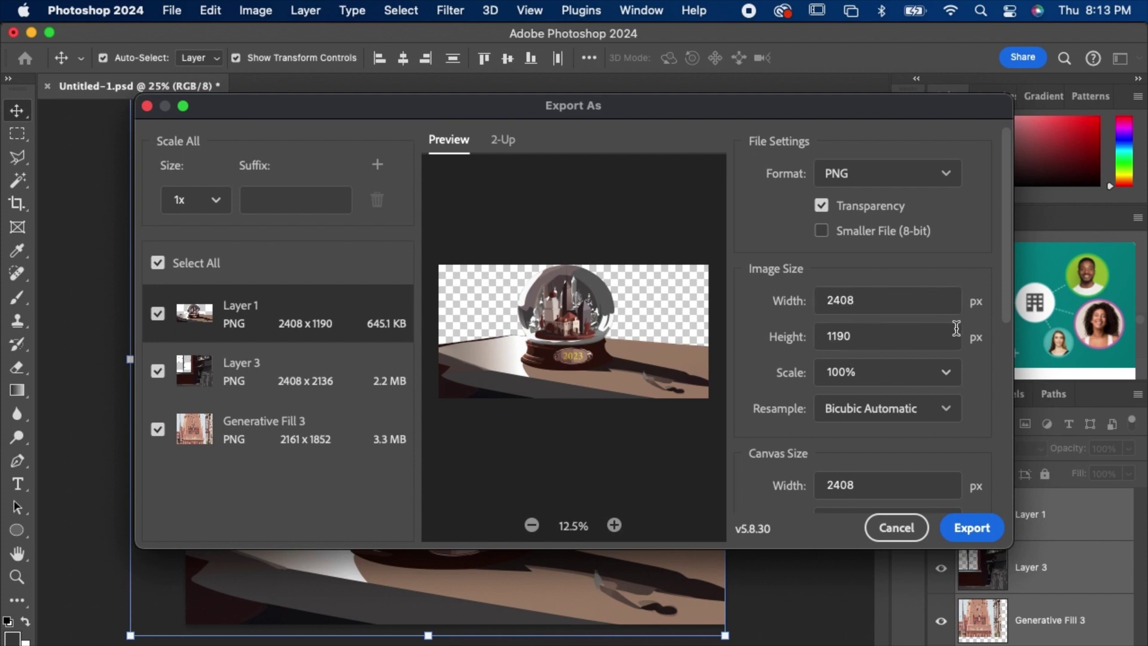
left_click(967, 529)
left_click(880, 526)
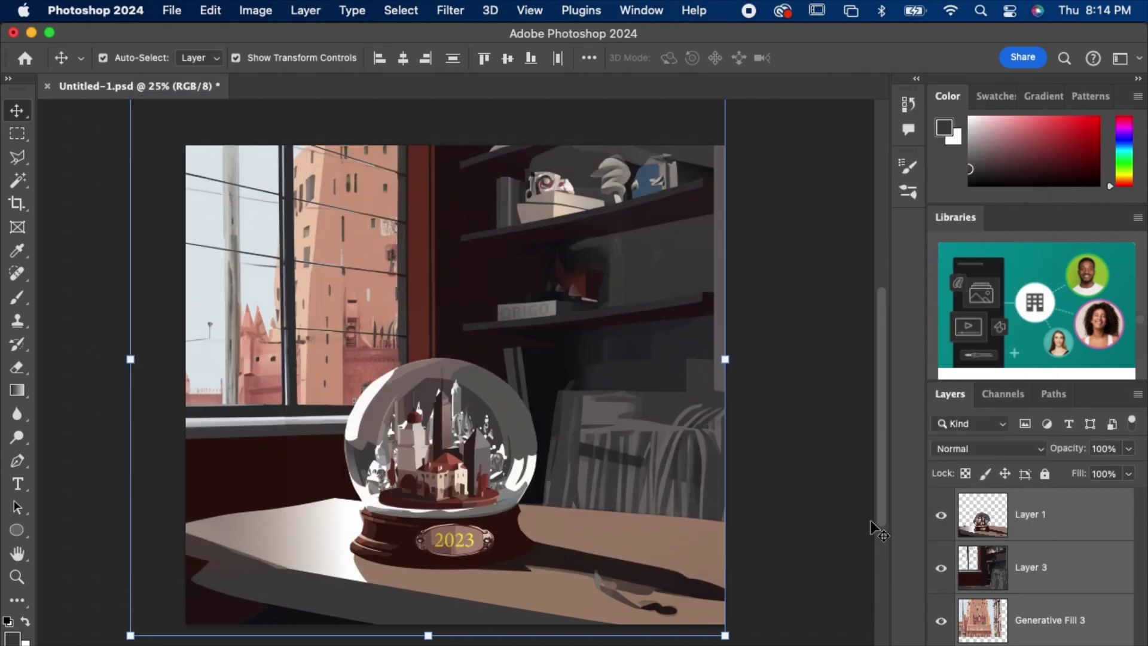
Step: Rename Layer 1, which holds the snow globe and table, as "foregroud"
left_click(1069, 517)
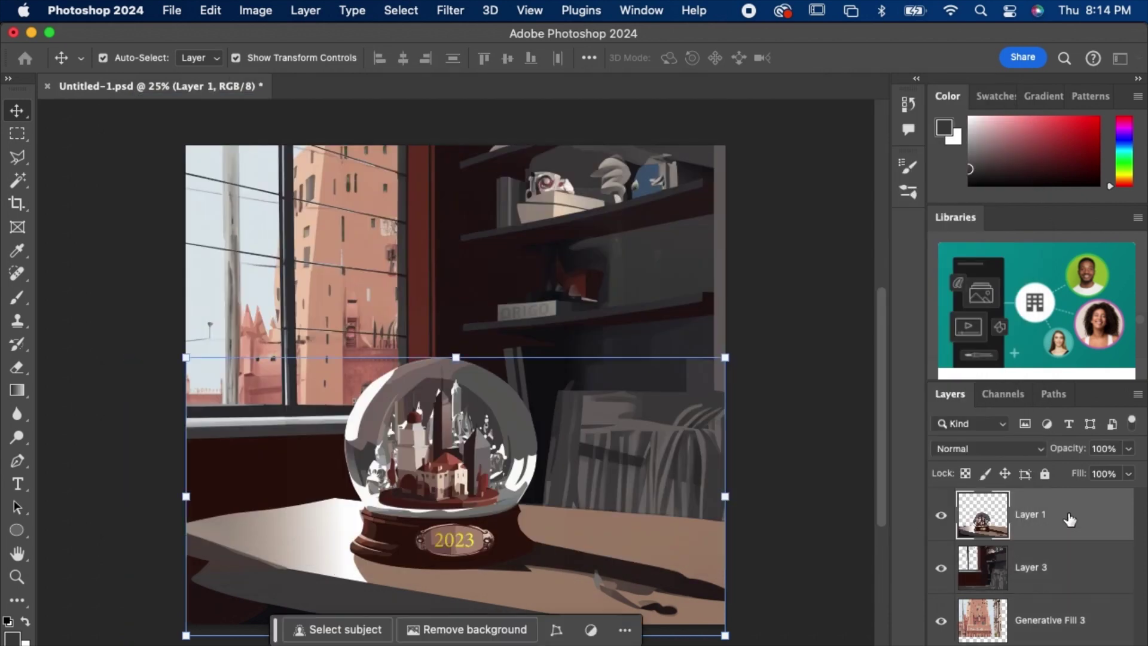
right_click(1039, 521)
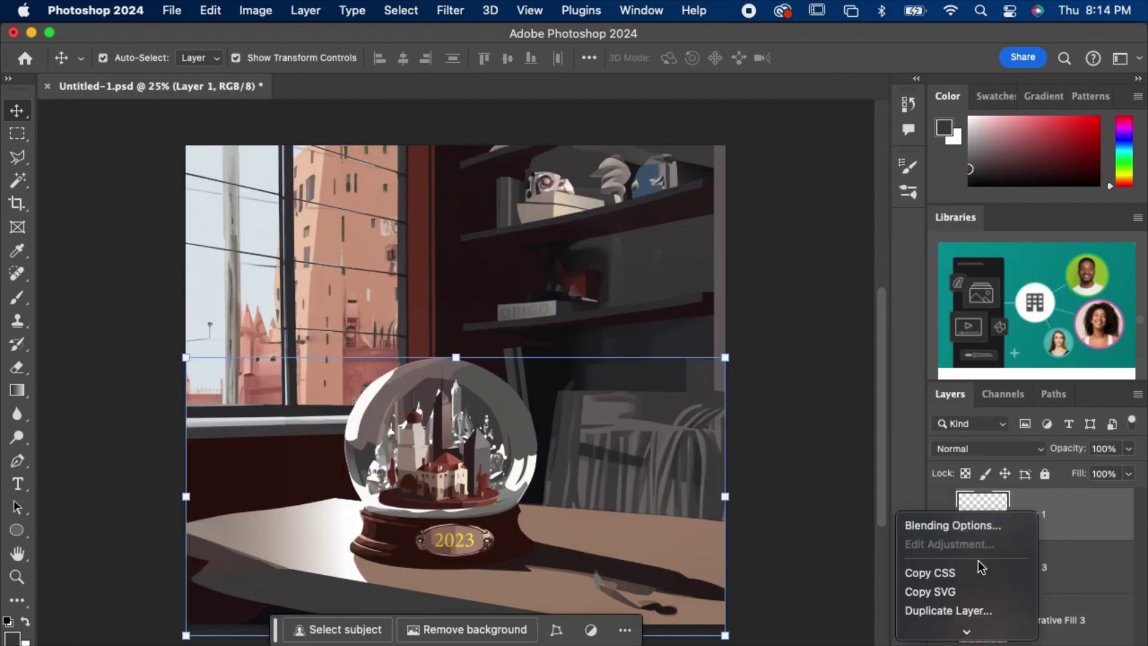
scroll(952, 610, "down", 10)
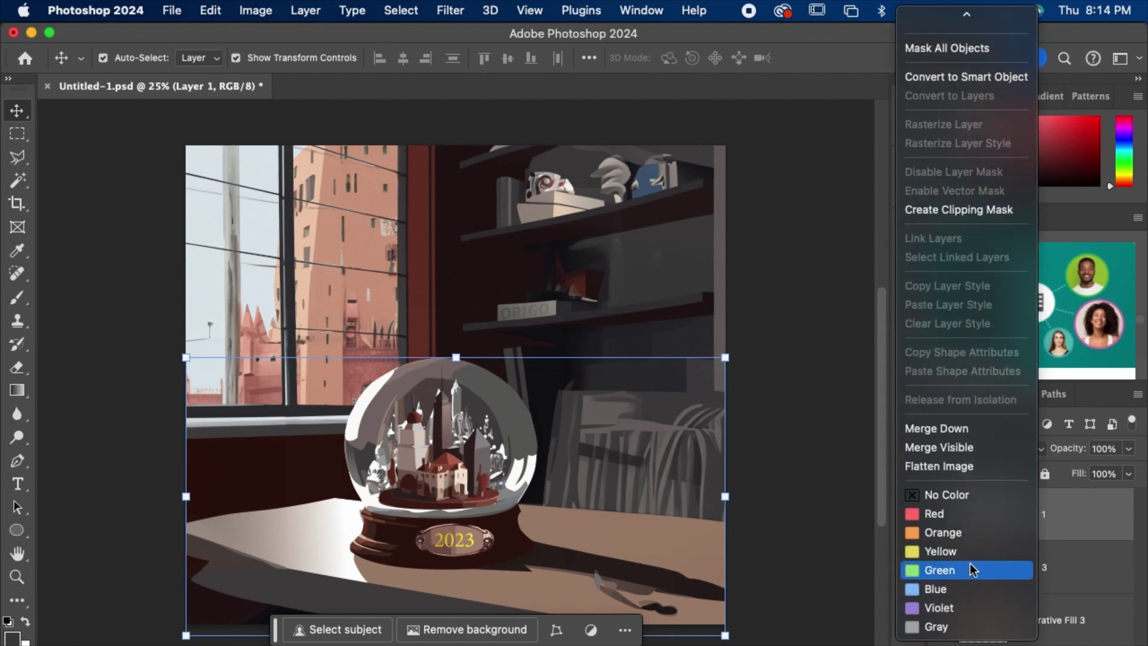
left_click(1078, 532)
double_click(1046, 515)
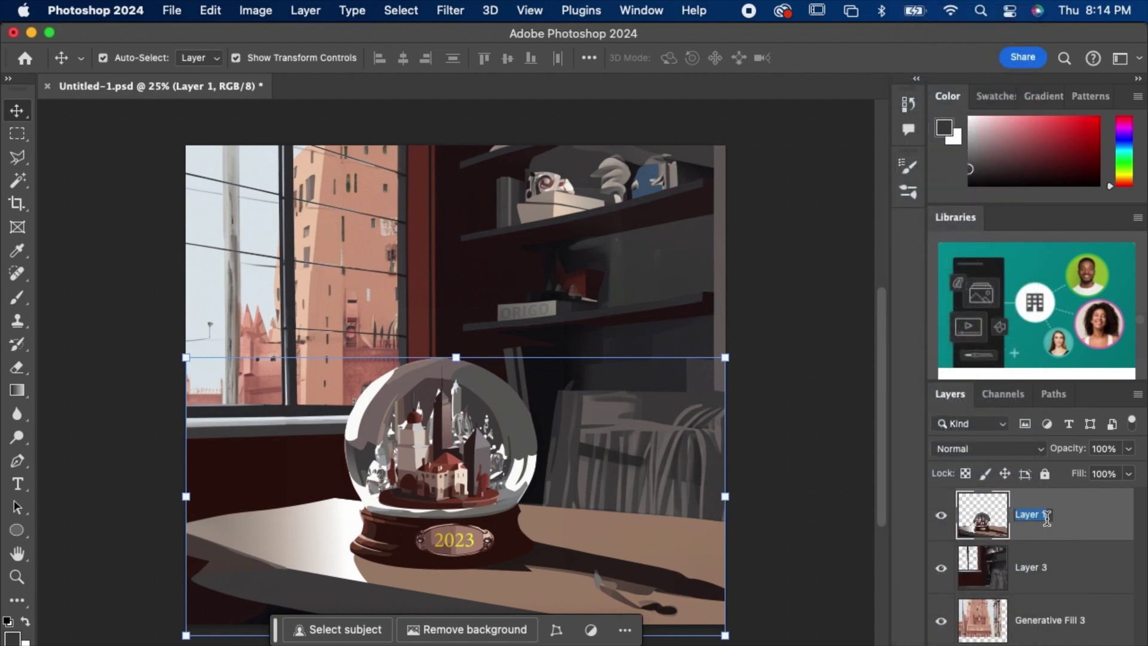
type("foregroud")
key("Return")
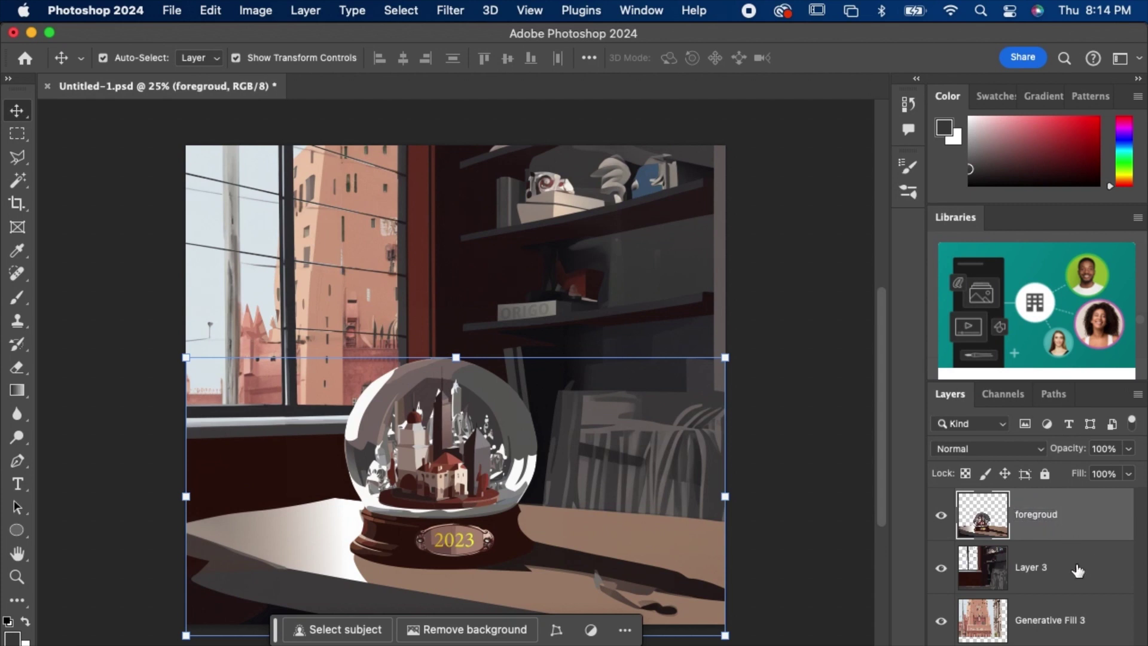
Step: Rename Layer 3 as "mid grounf" and Generative Fill 3 as "background", then clear the layer selection
double_click(1036, 568)
type("mid grounf")
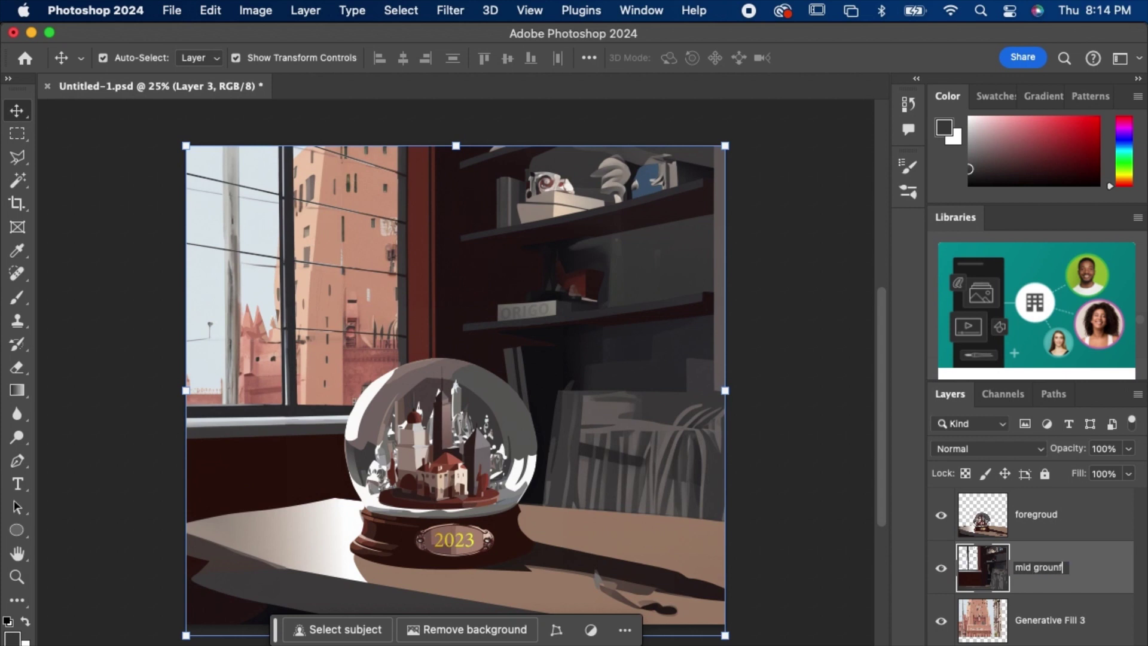
key("Return")
double_click(1054, 621)
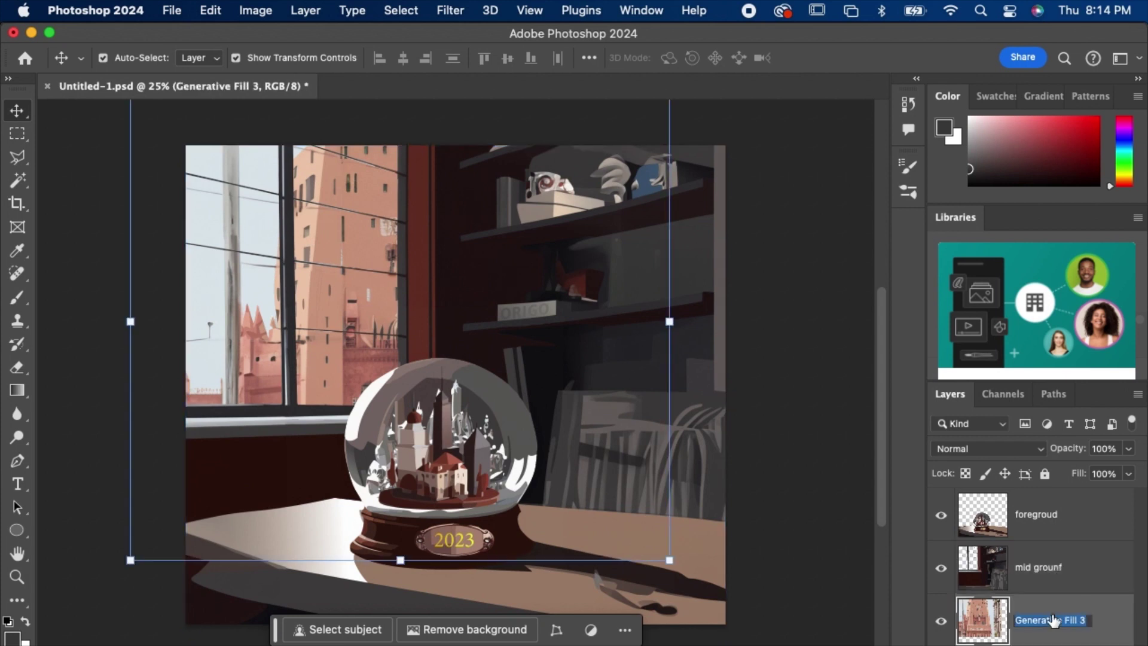
type("background")
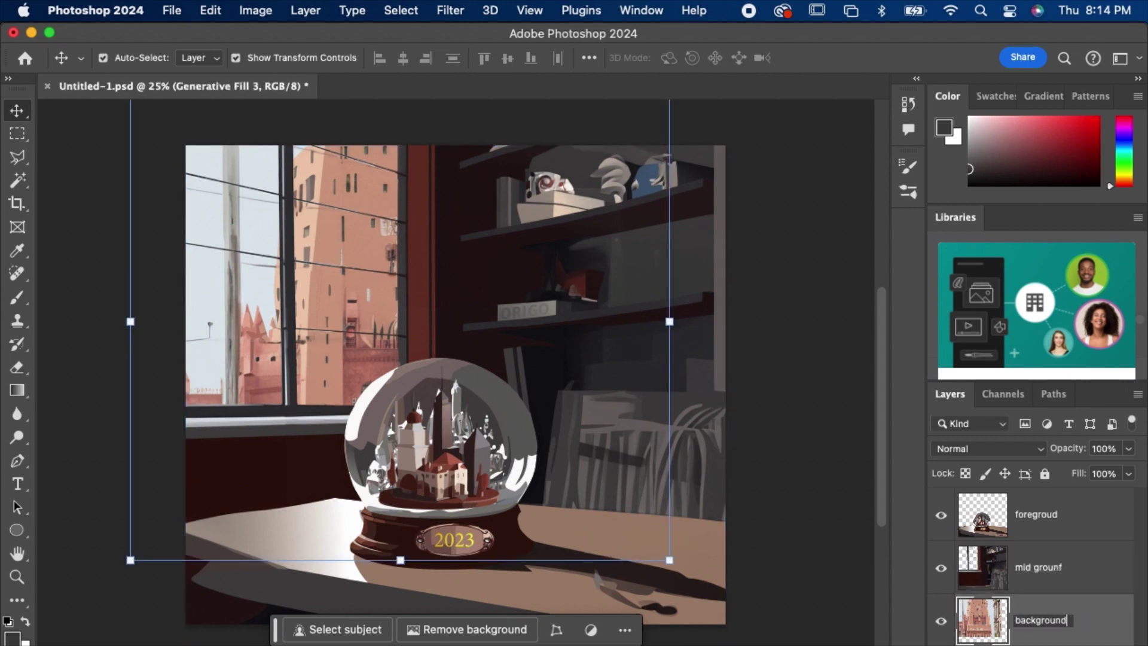
key("Return")
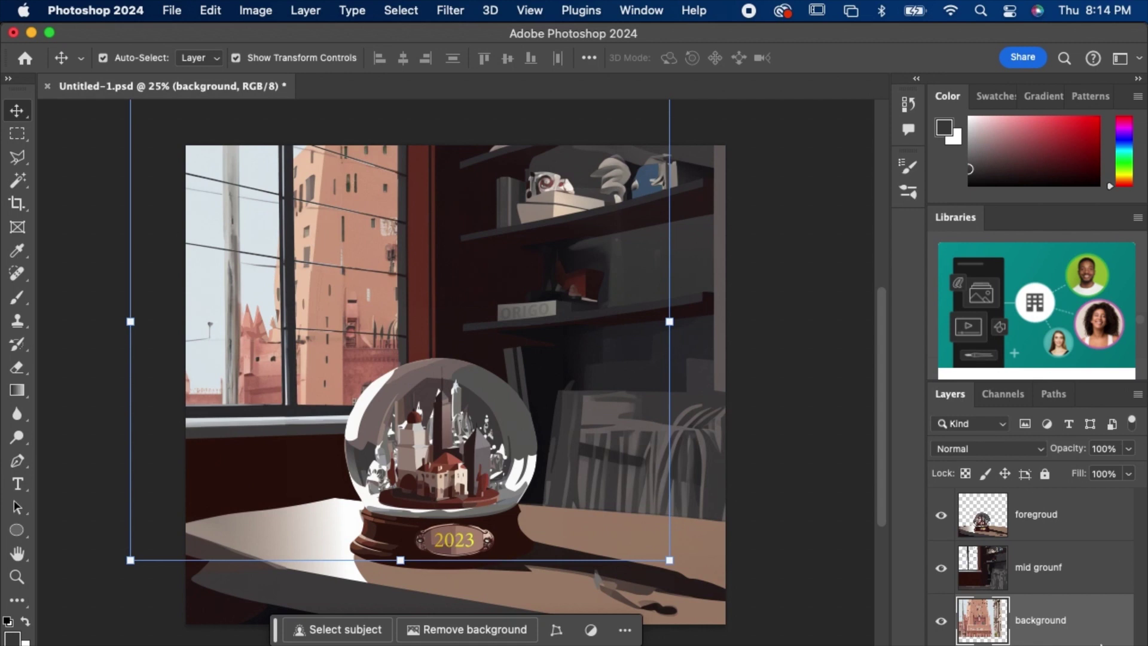
left_click(784, 382)
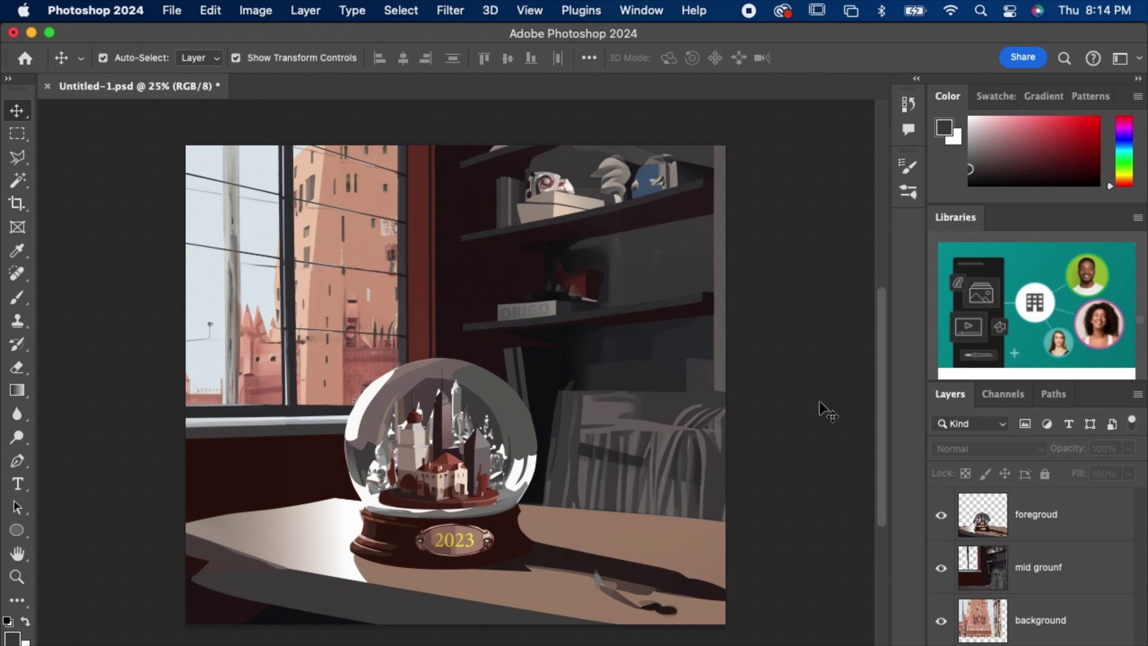
Step: Hide and show the foreground, mid-ground and background layers one at a time to check their contents
left_click(940, 517)
left_click(940, 516)
left_click(943, 570)
left_click(943, 569)
left_click(941, 621)
left_click(941, 622)
Step: Try exporting the three renamed layers as PNG files into the "prralax layers" folder, and cancel the export
left_click(1086, 519)
left_click(1089, 625, "shift")
right_click(1085, 553)
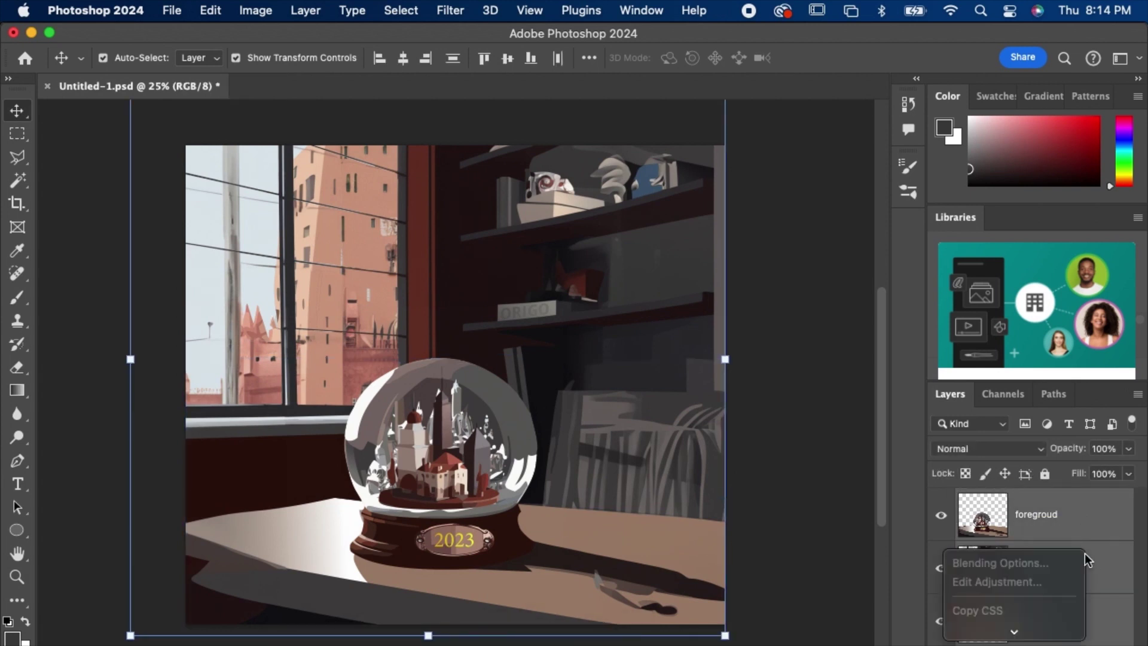
scroll(1047, 578, "down", 5)
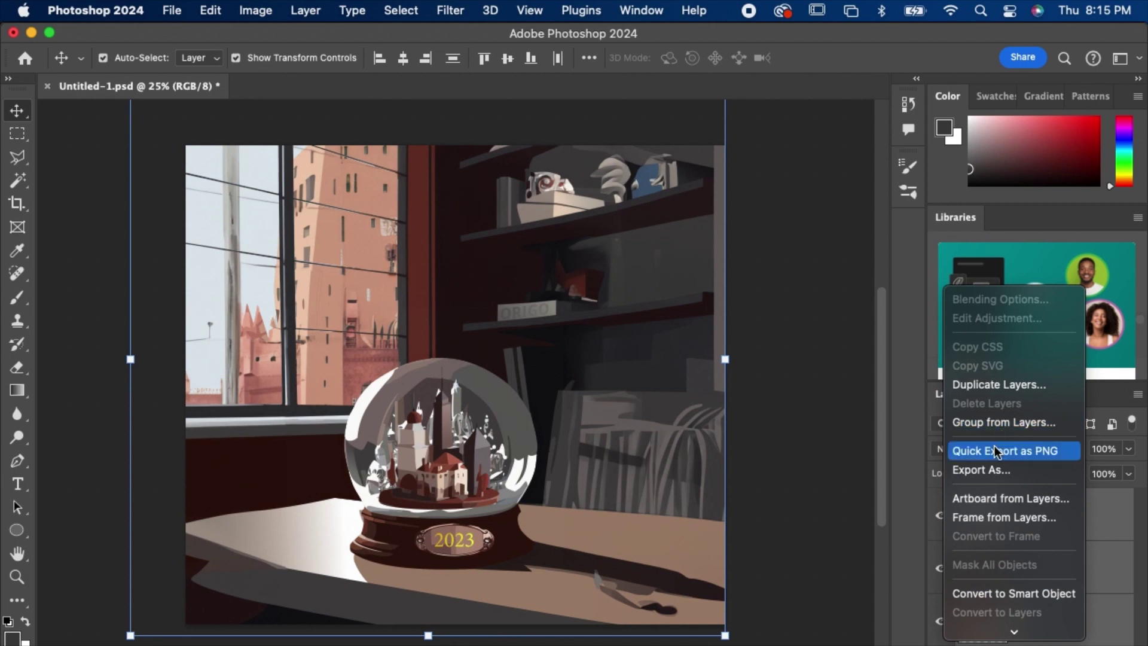
left_click(988, 469)
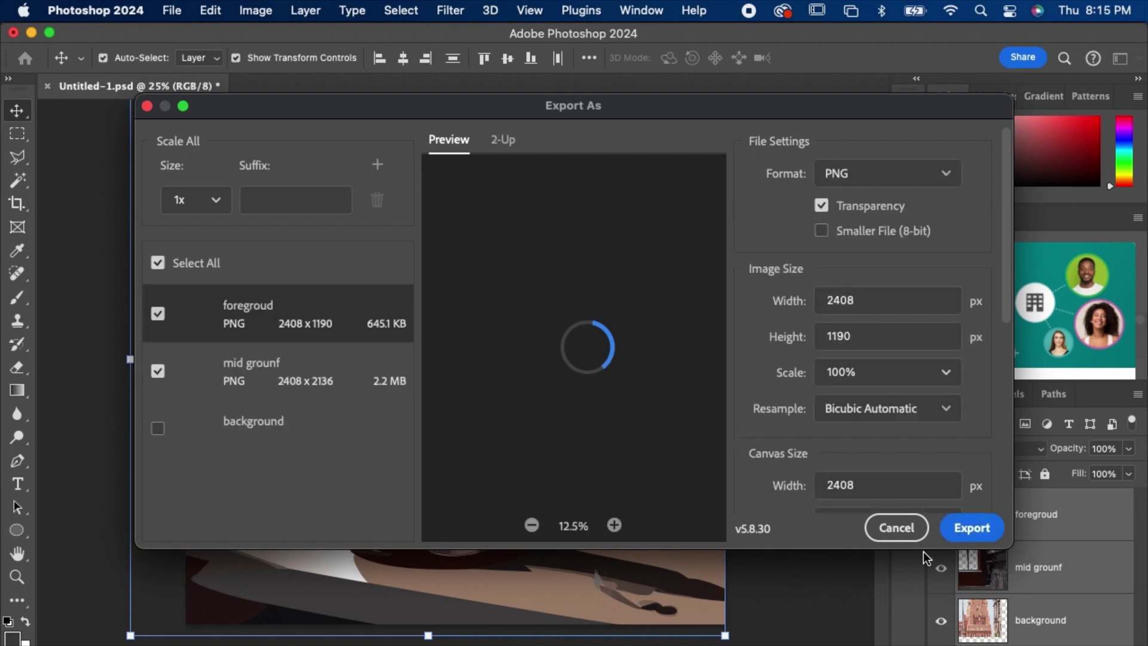
left_click(985, 531)
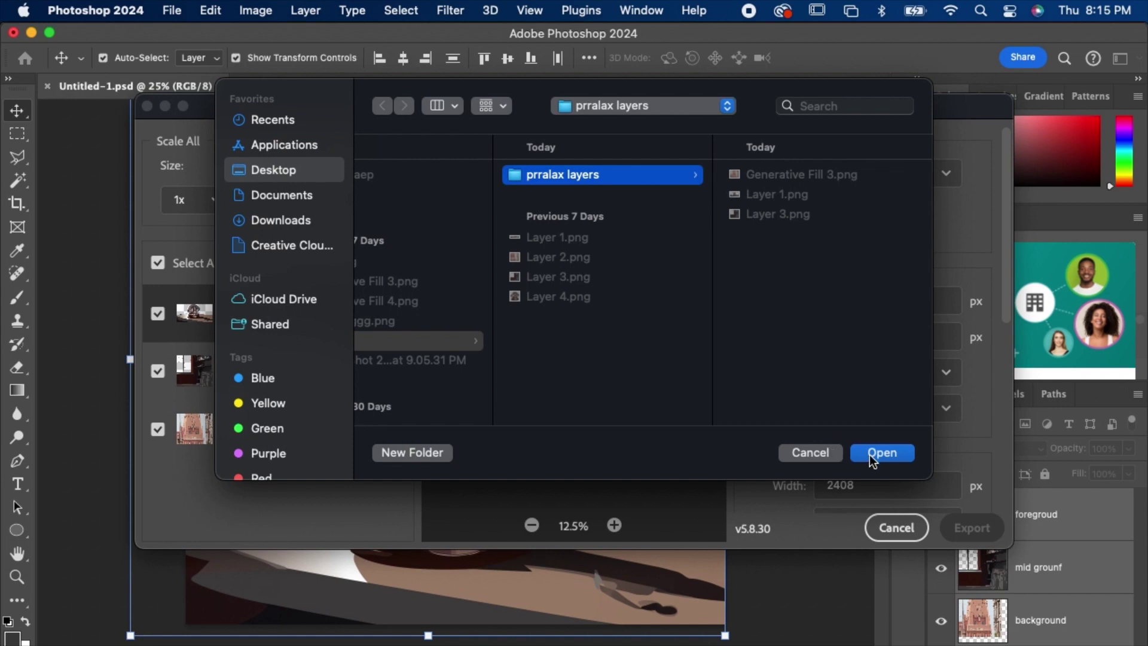
left_click(827, 449)
left_click(895, 528)
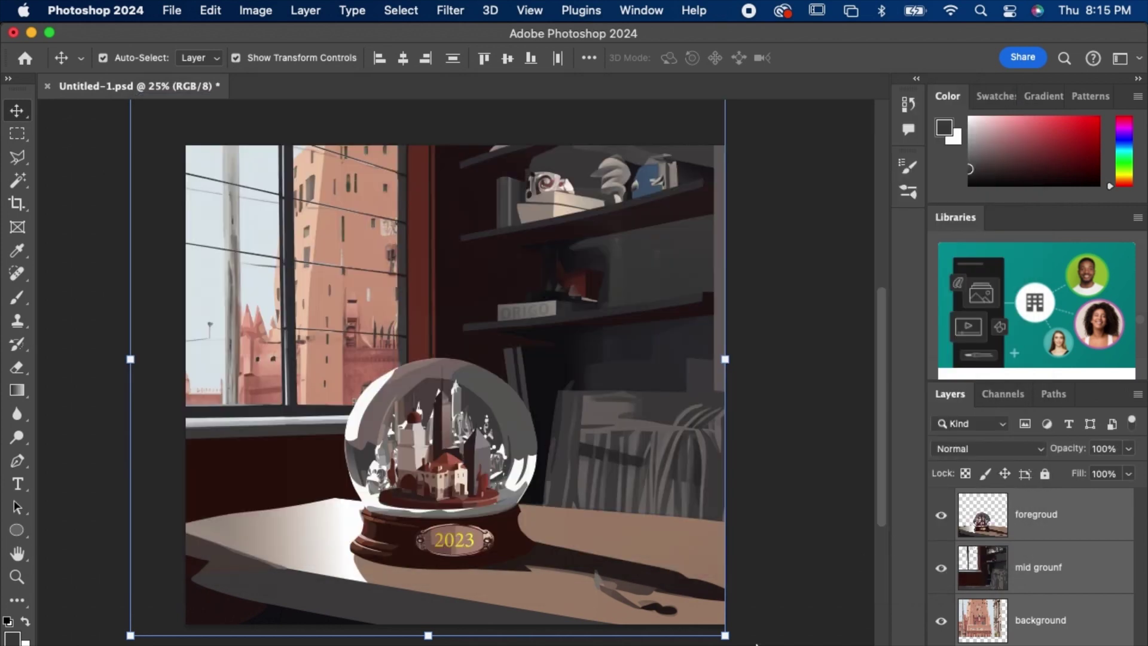
Step: Switch to After Effects, delete all layers in the open composition, and start a new project without saving the old one
mouse_move(658, 628)
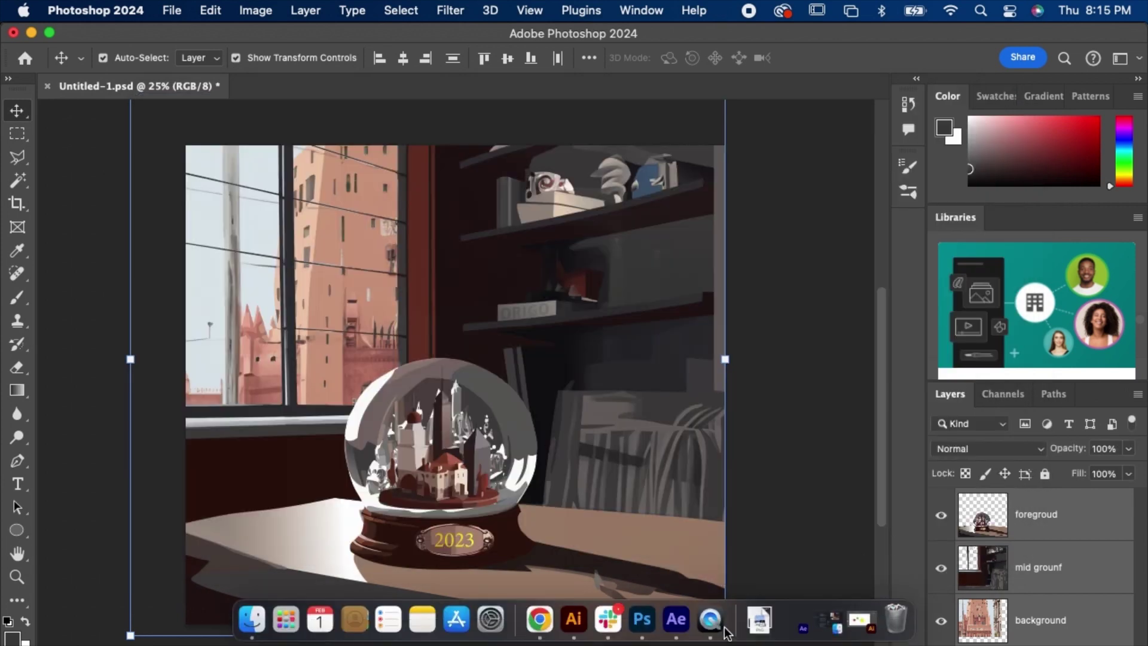
left_click(676, 622)
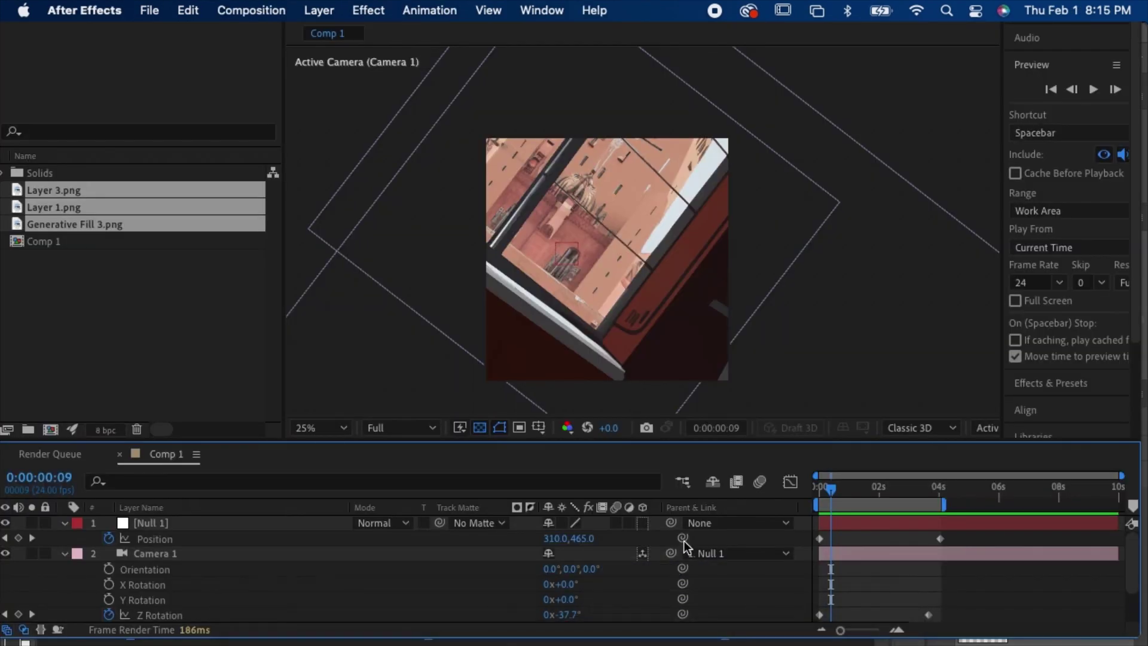
key("super+a")
key("Delete")
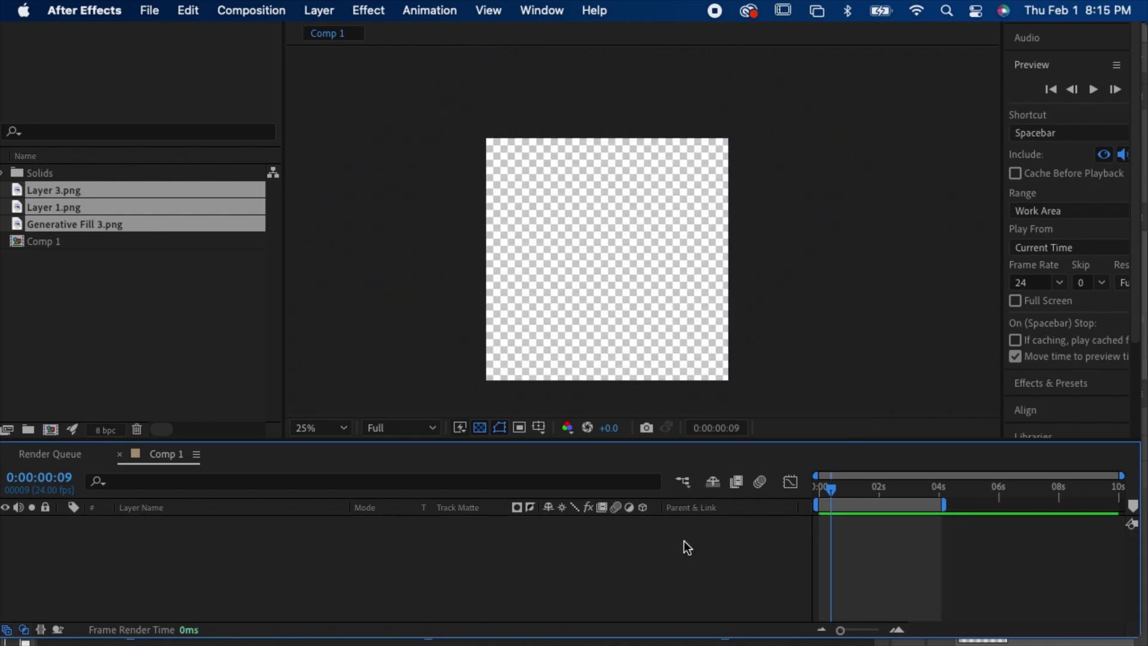
left_click(152, 12)
mouse_move(157, 44)
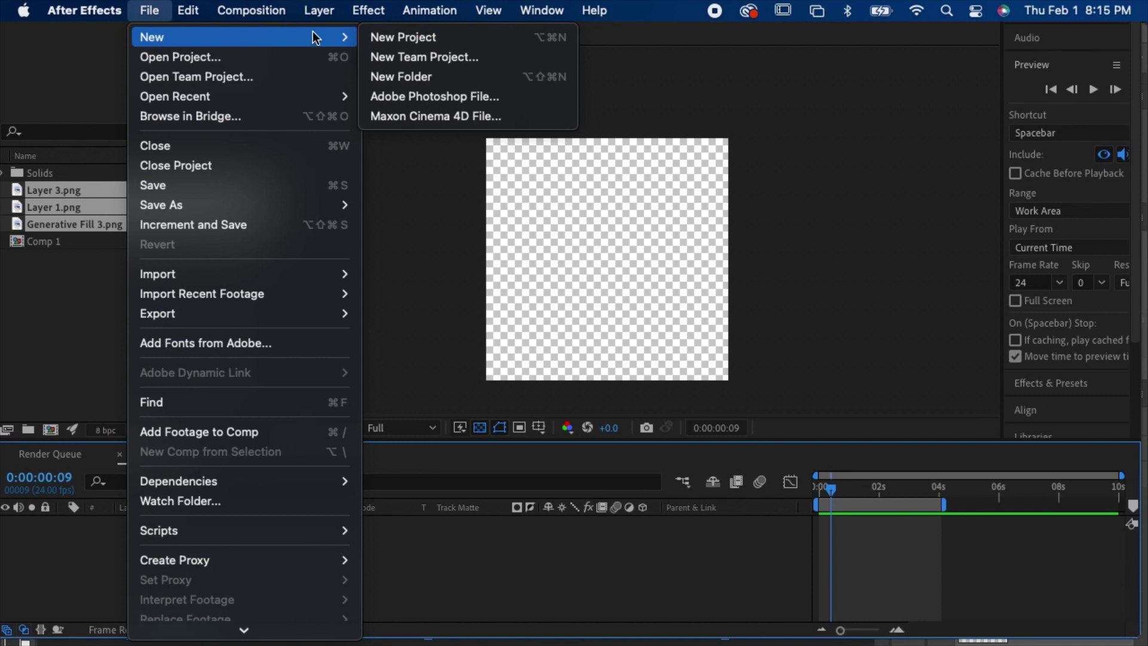
left_click(388, 39)
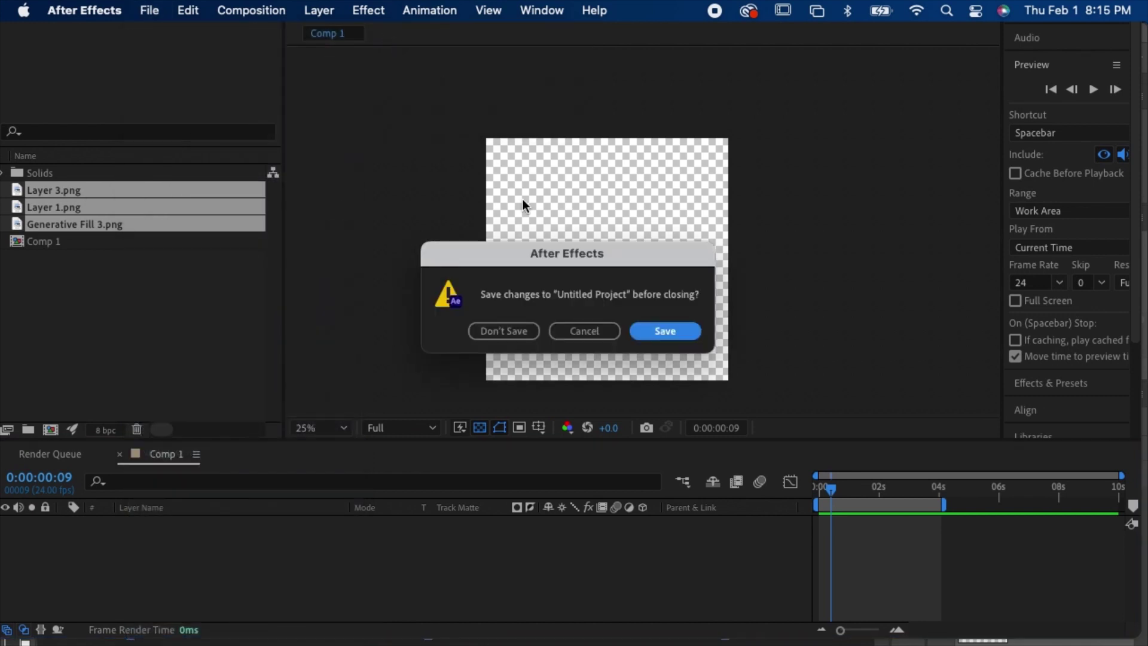
left_click(509, 326)
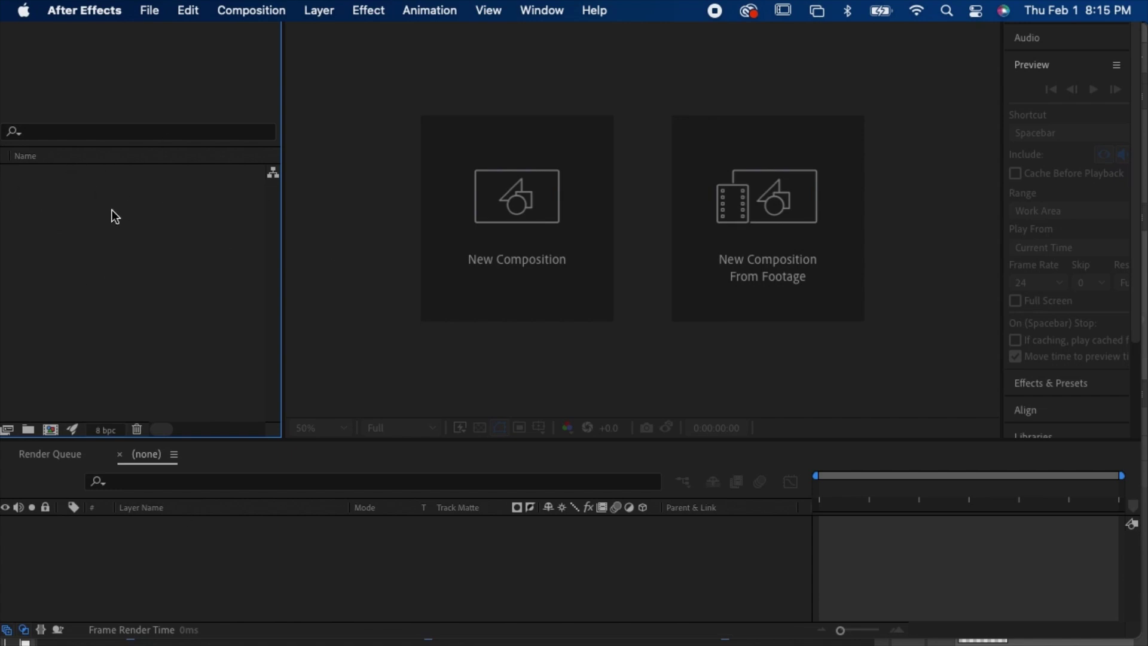
Step: Create a 1080 x 1080 px composition with square pixels, 24 frames per second and a 10-second duration
left_click(492, 265)
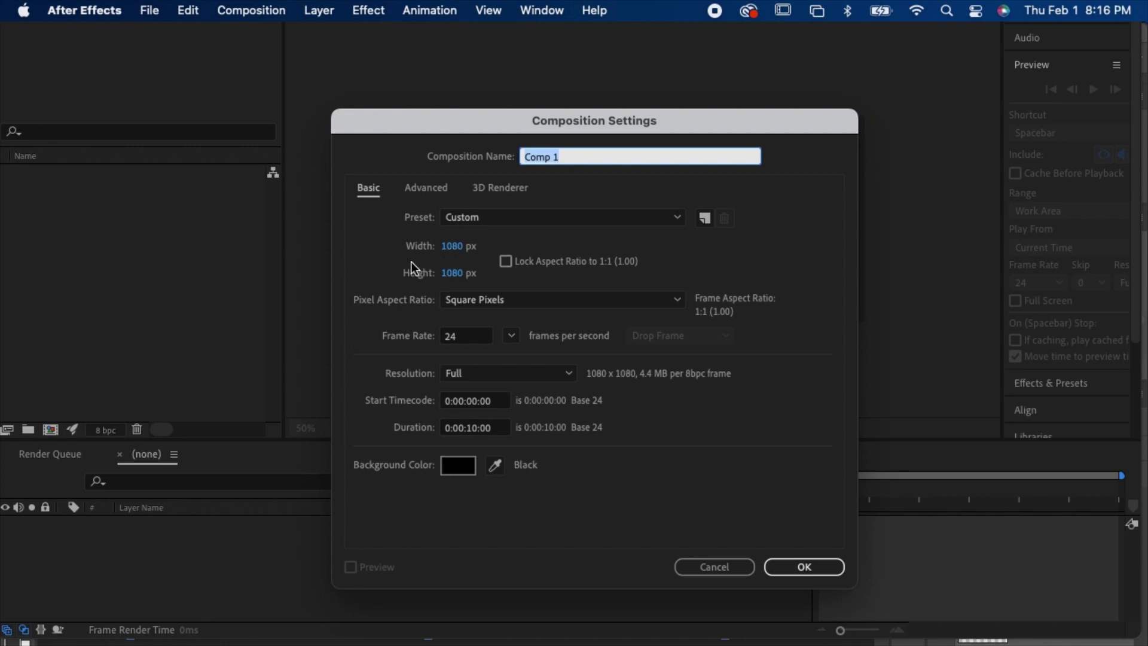
left_click(777, 566)
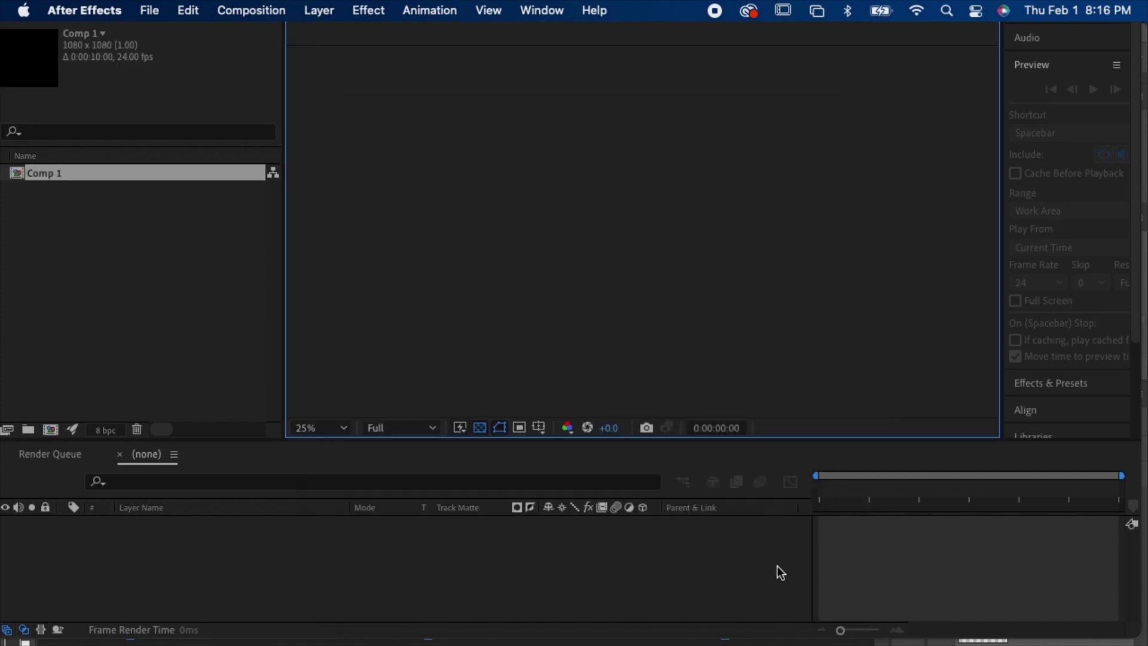
left_click(165, 354)
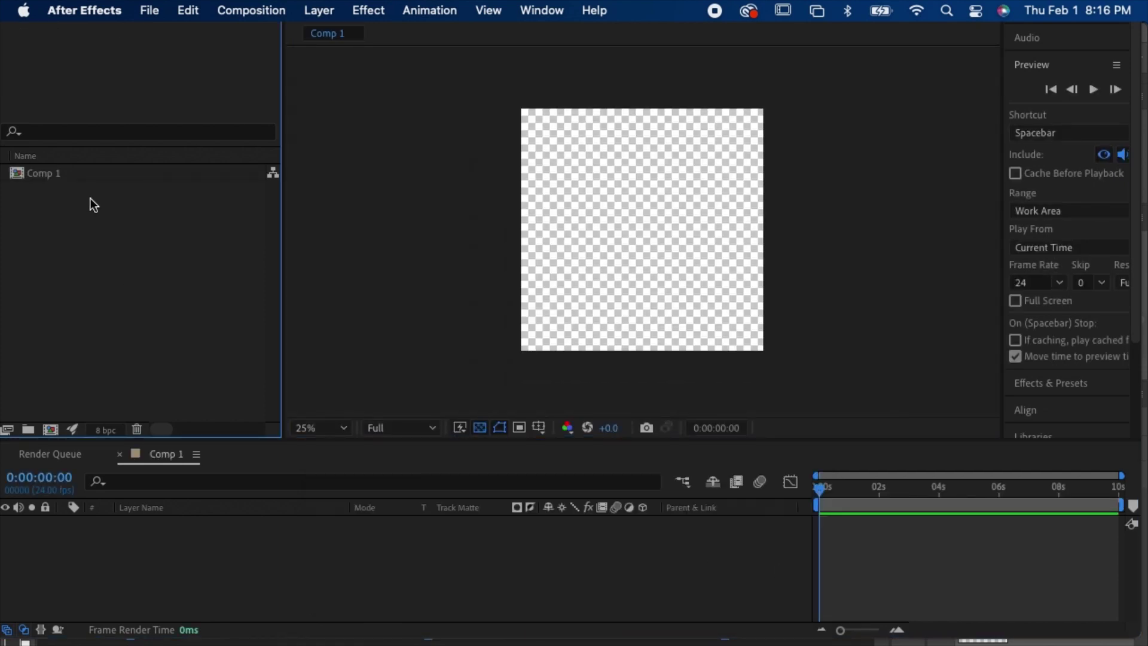
left_click(88, 177)
left_click(110, 232)
double_click(234, 210)
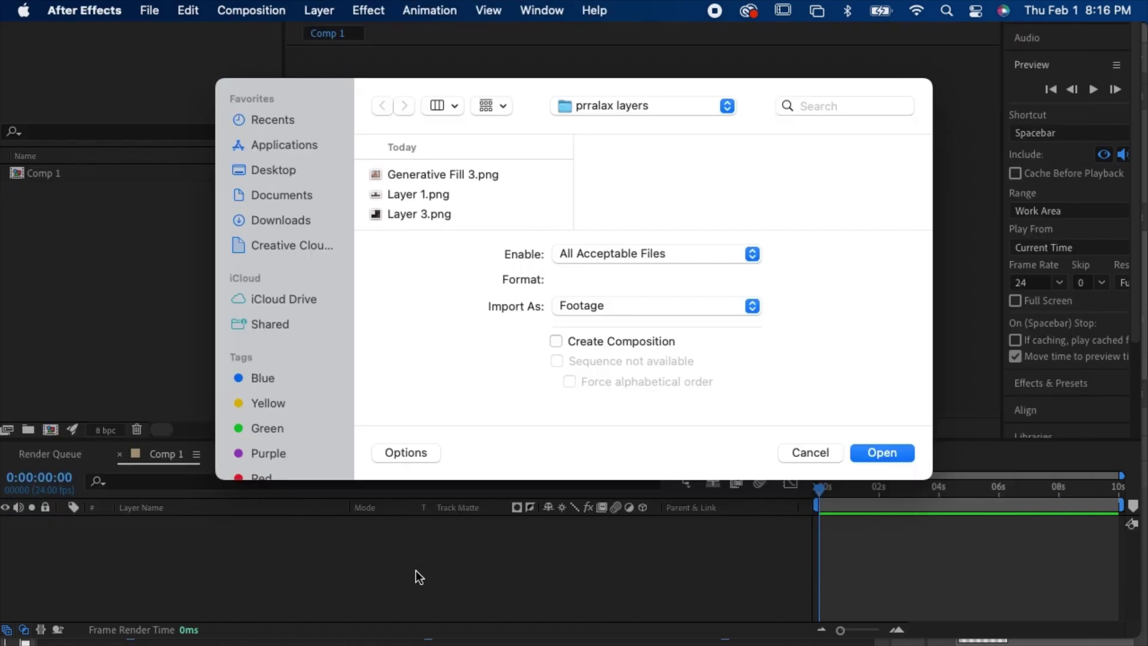
left_click(820, 459)
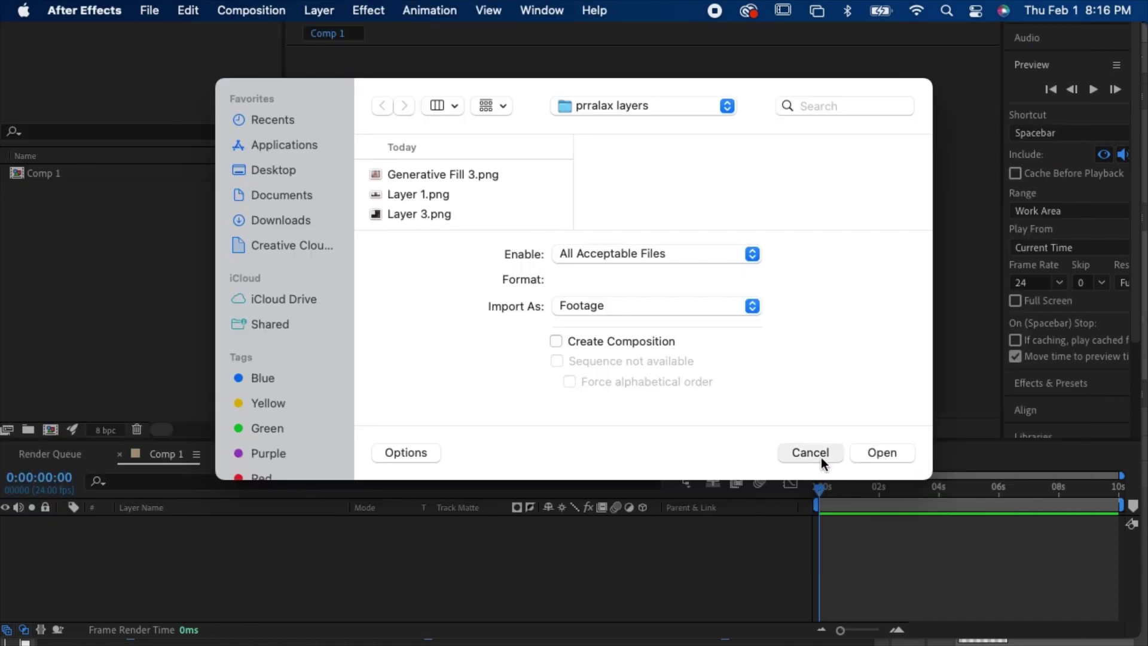
Step: Import Generative Fill 3.png, Layer 1.png and Layer 3.png from the "prralax layers" folder
left_click(160, 12)
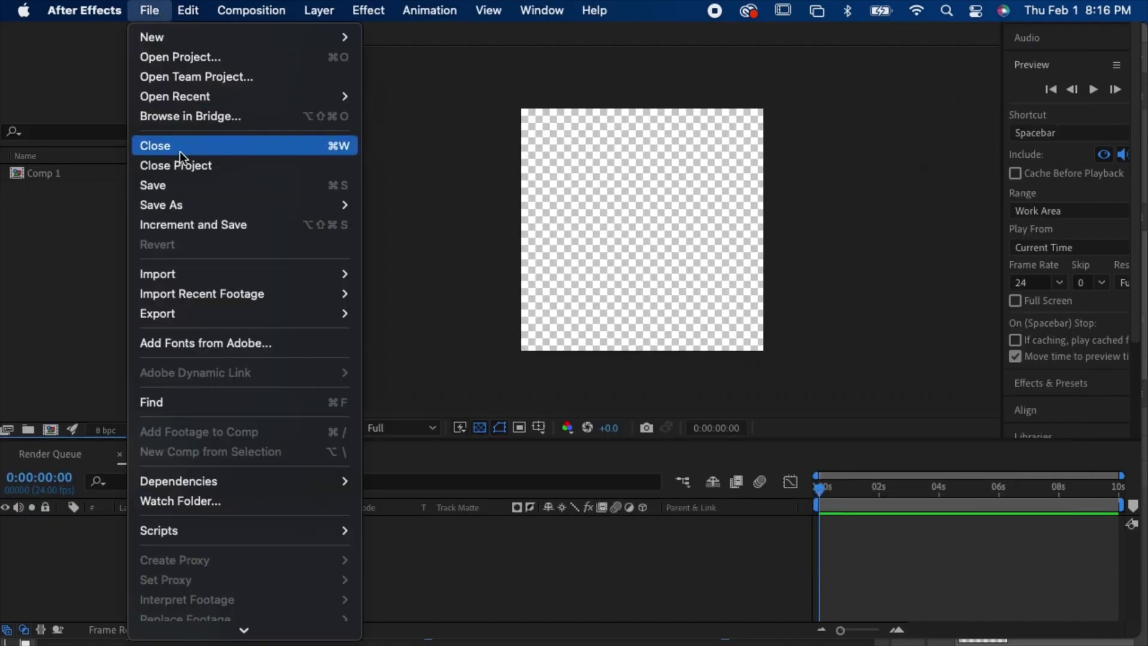
mouse_move(192, 270)
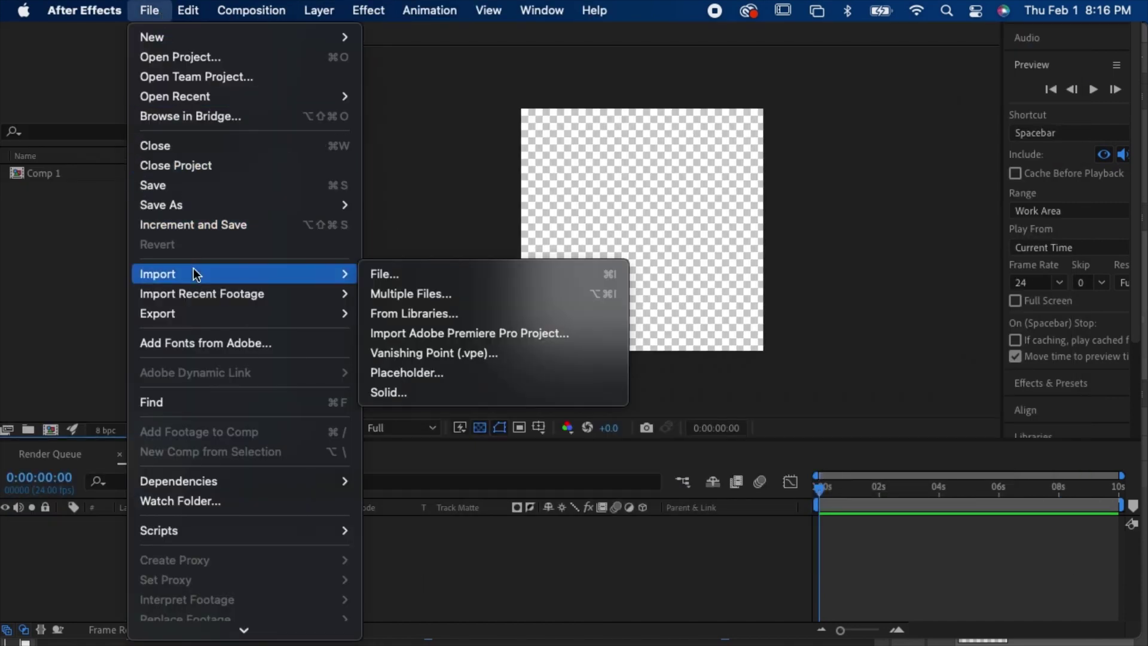
left_click(414, 278)
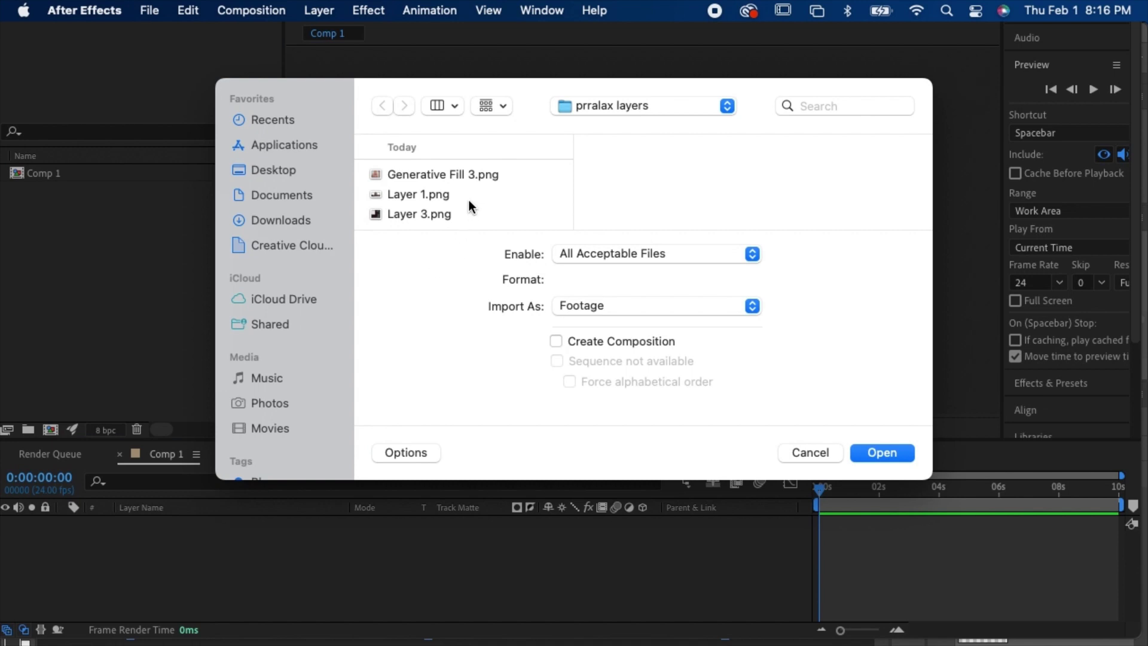
left_click(444, 174)
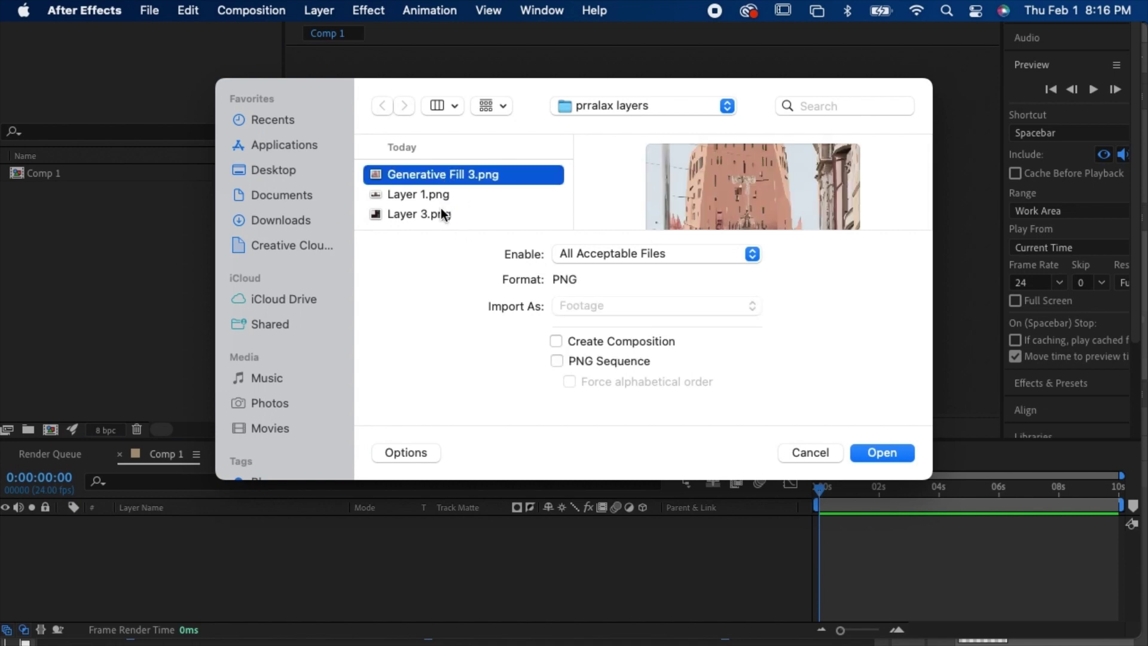
left_click(441, 210, "shift")
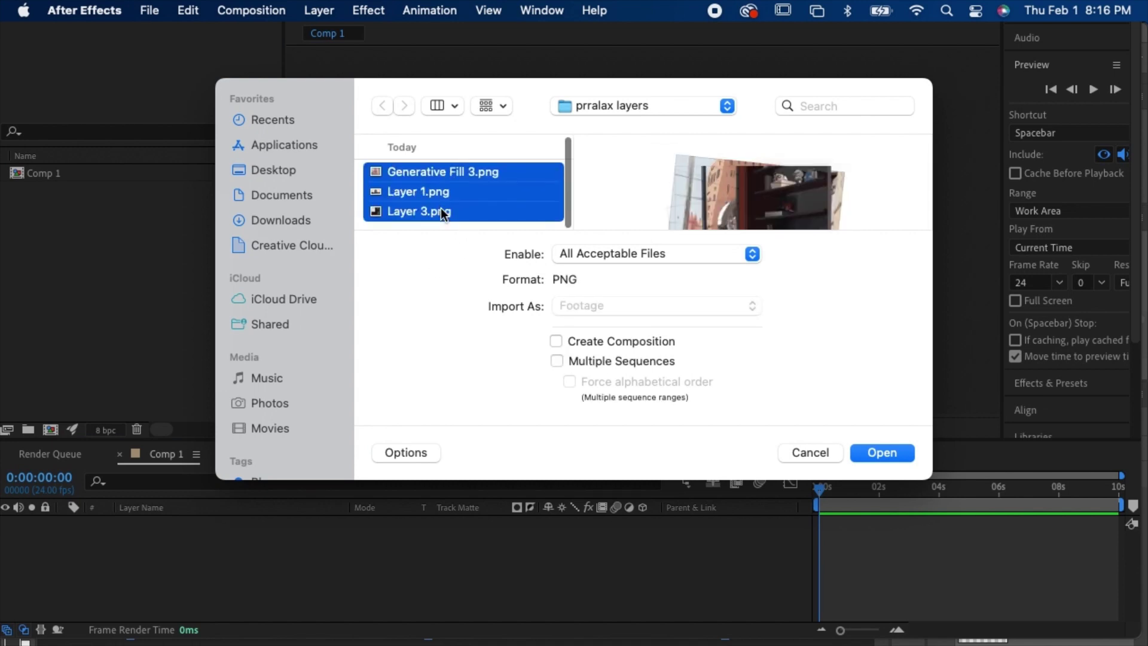
key("Return")
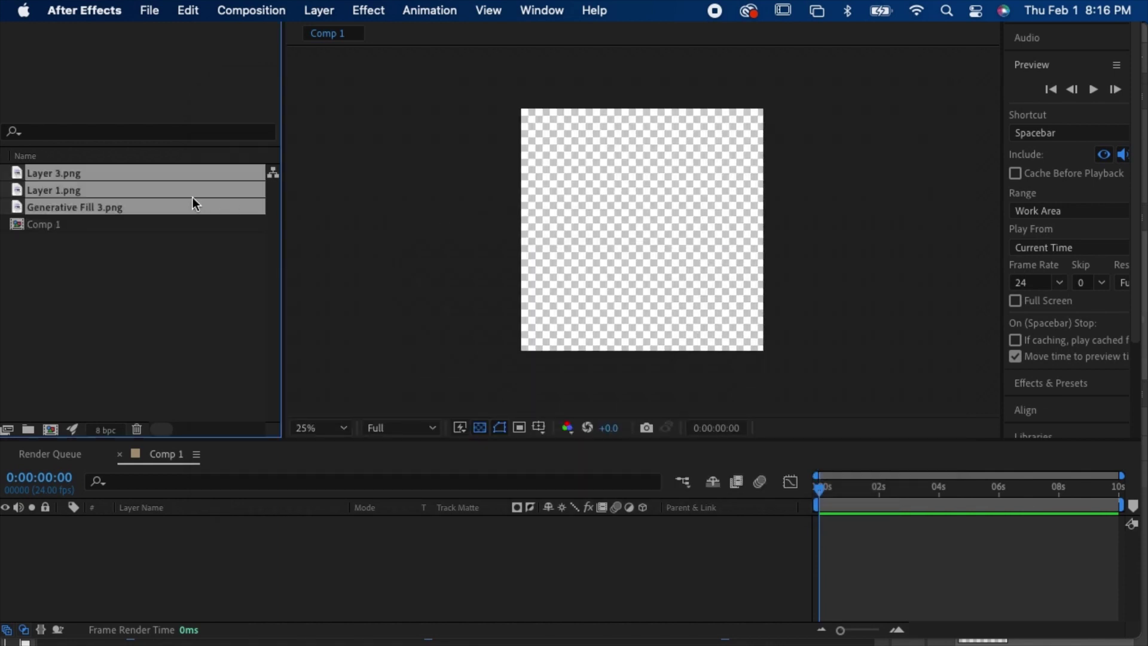
Step: Add the three imported PNGs to Comp 1 and scale them down together until they are slightly wider than the frame
left_click_drag(116, 205, 645, 224)
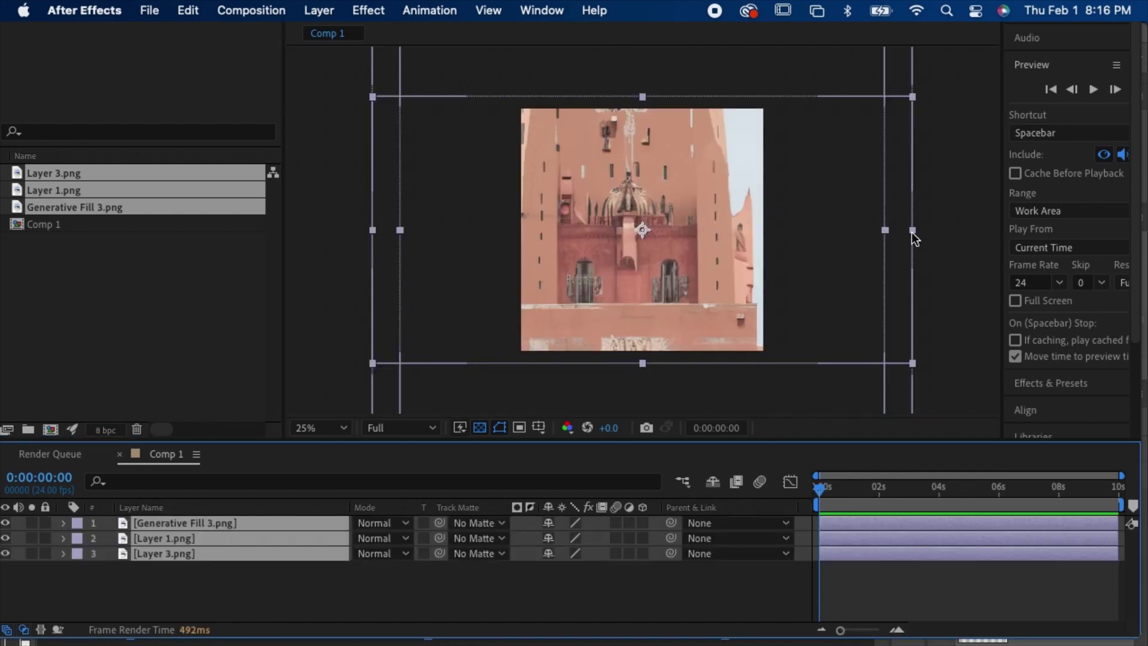
left_click_drag(913, 232, 787, 234)
left_click(901, 288)
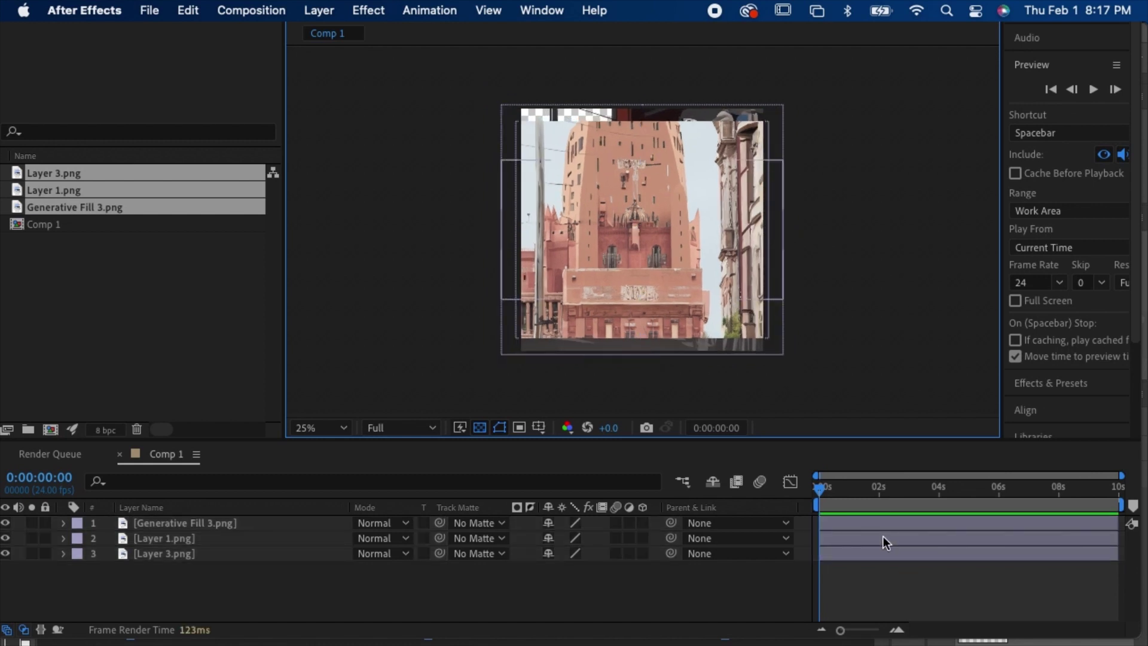
Step: Rename the Generative Fill 3.png layer as "backgroun" and the Layer 1.png layer as "foregorun"
left_click(874, 523)
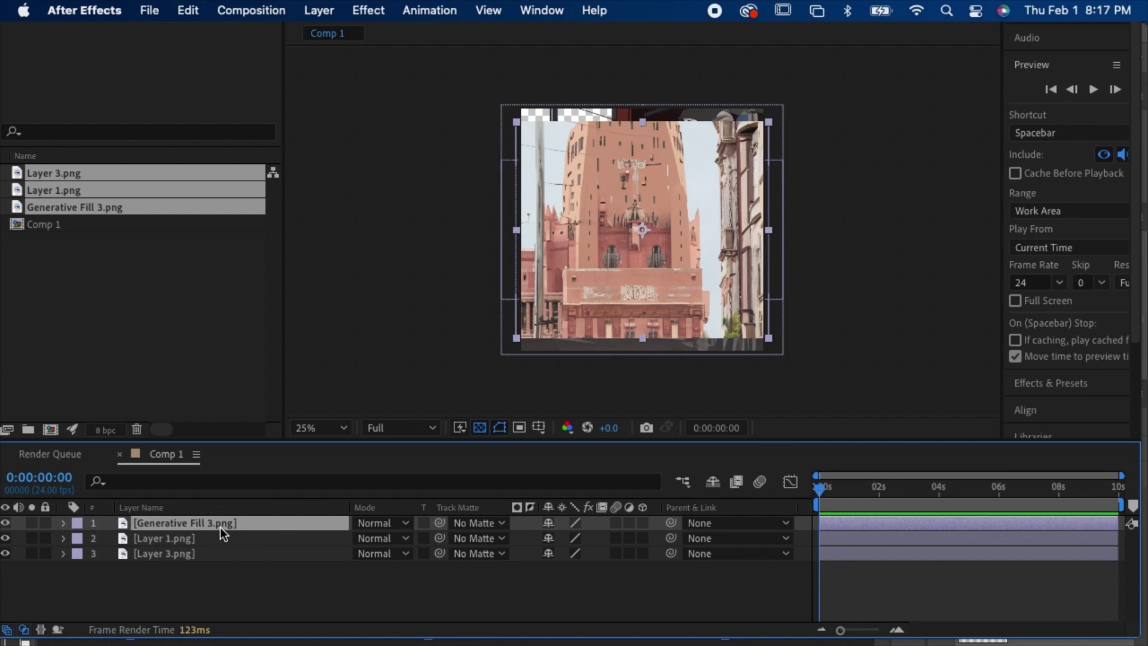
key("Return")
type("backgroun")
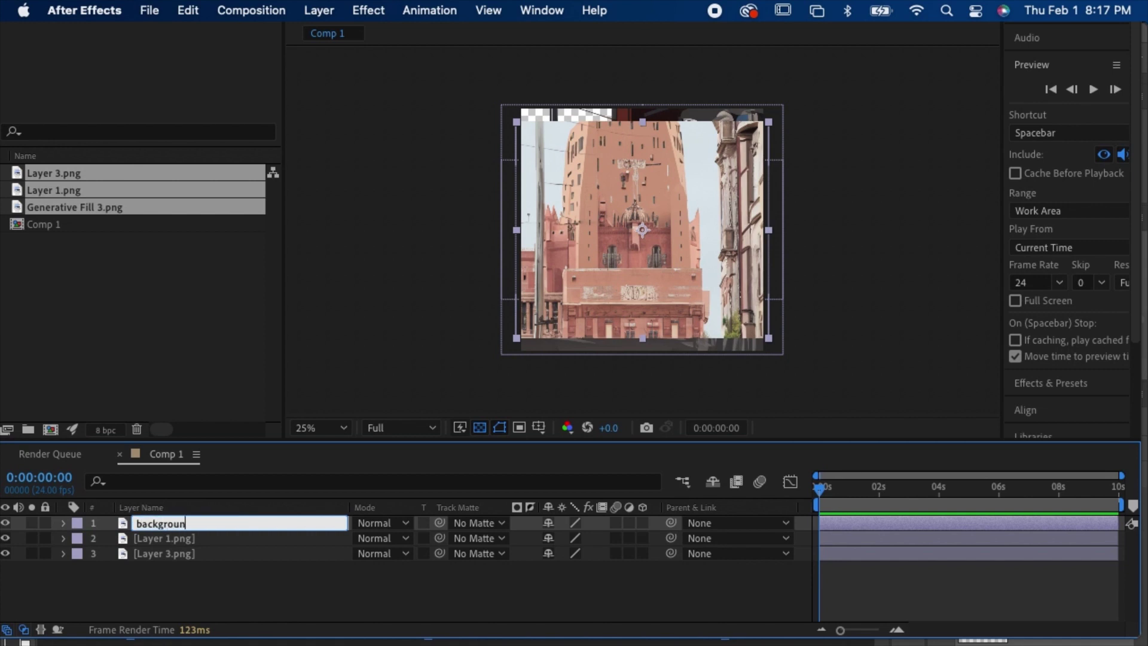
key("Return")
left_click(138, 537)
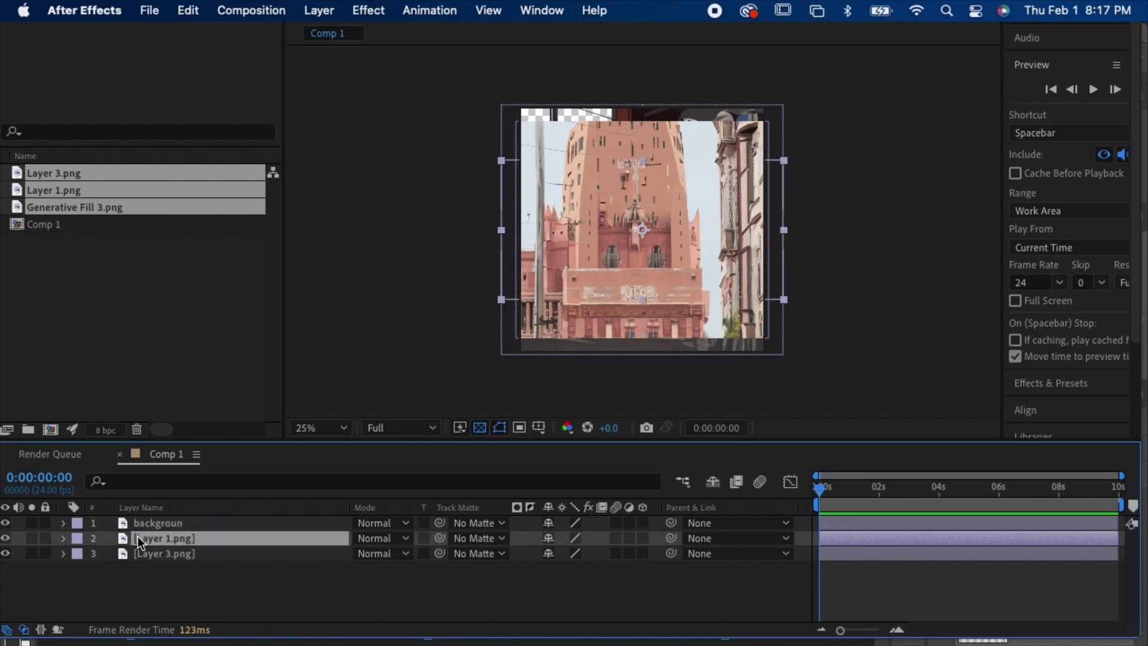
key("Return")
type("foregorun")
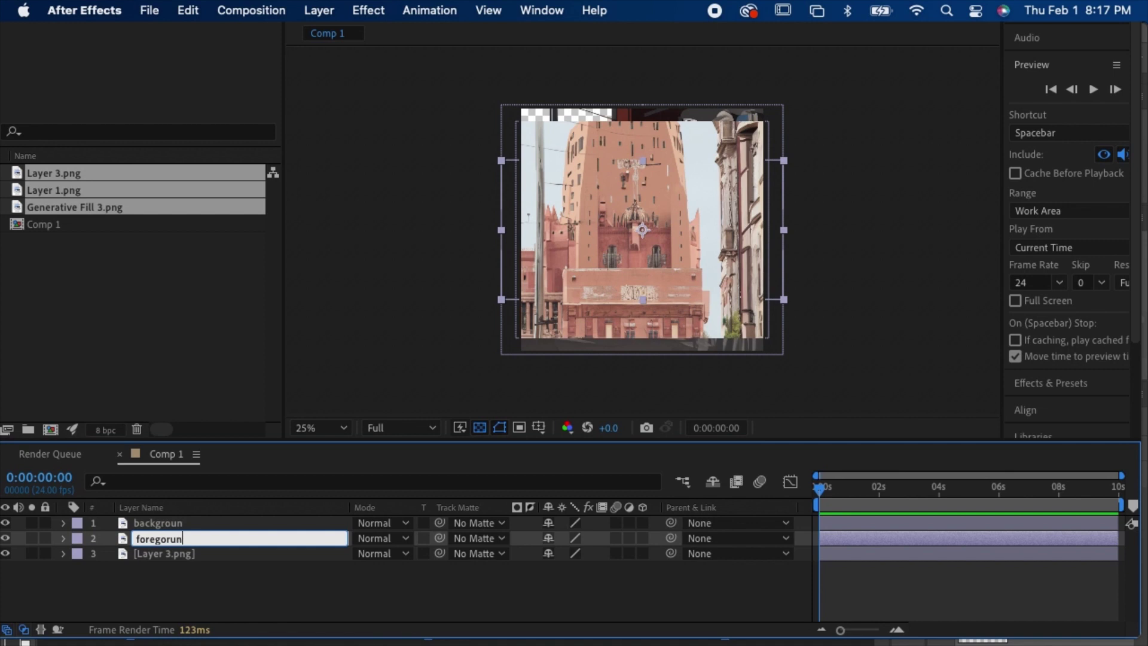
key("Return")
Step: Rename the Layer 3.png layer as "mid" and send the background layer to the bottom of the stack
left_click(145, 556)
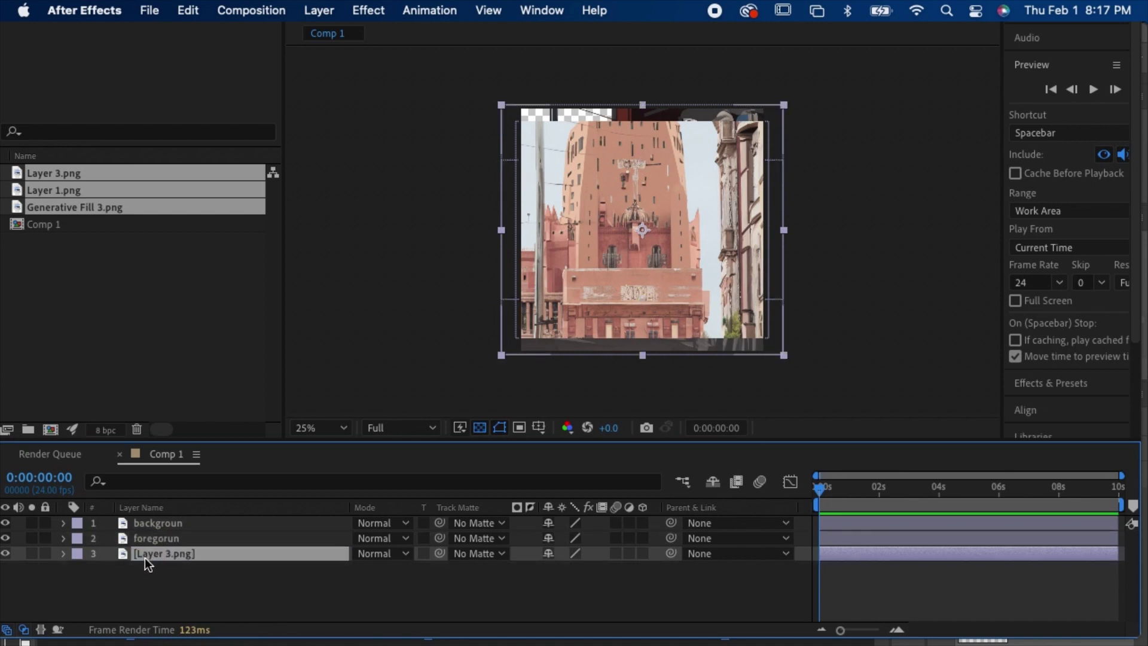
key("Return")
type("mid")
key("Return")
left_click(309, 579)
left_click(211, 521)
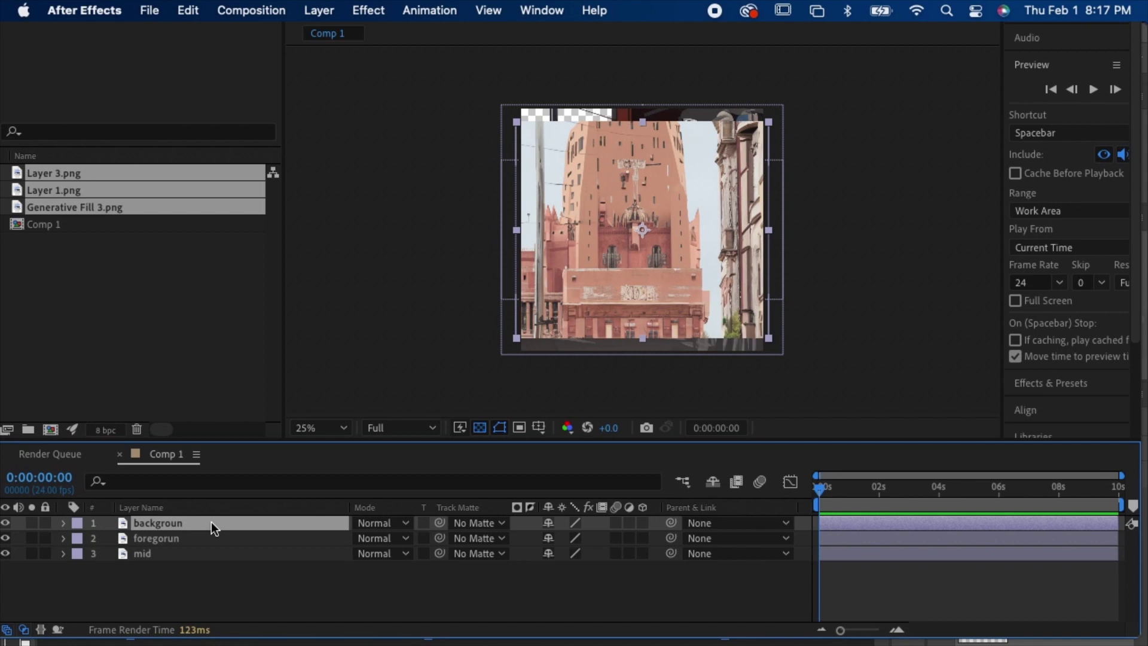
key("super+shift+bracketleft")
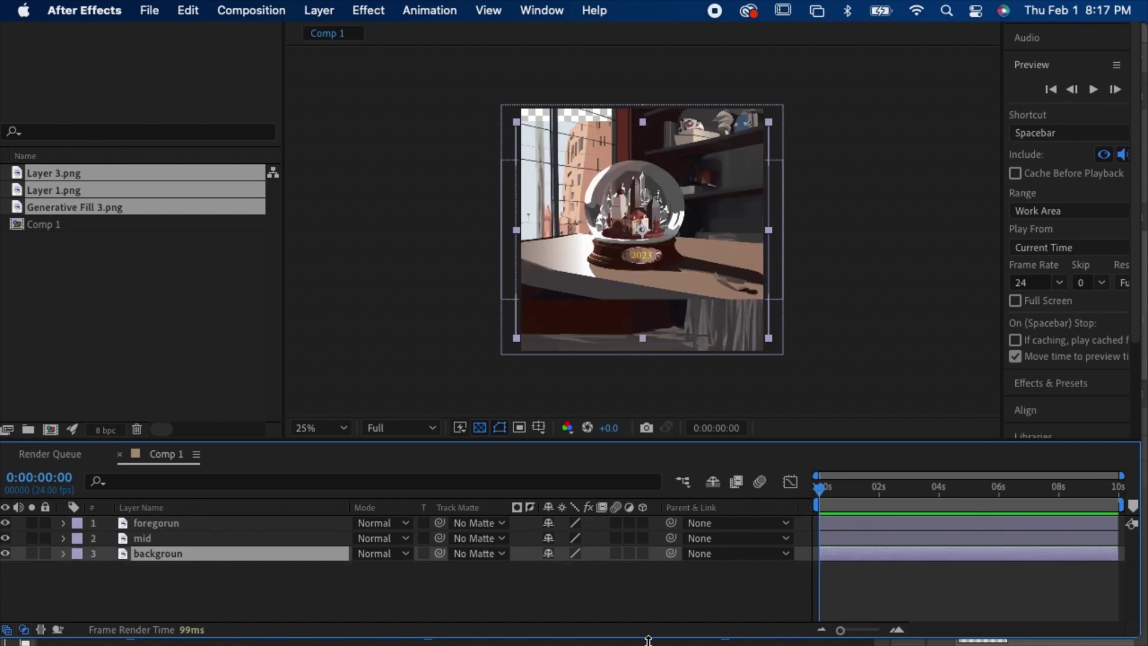
Step: Move the foreground snow globe layer down until the table covers the lower edge of the frame
left_click(831, 522)
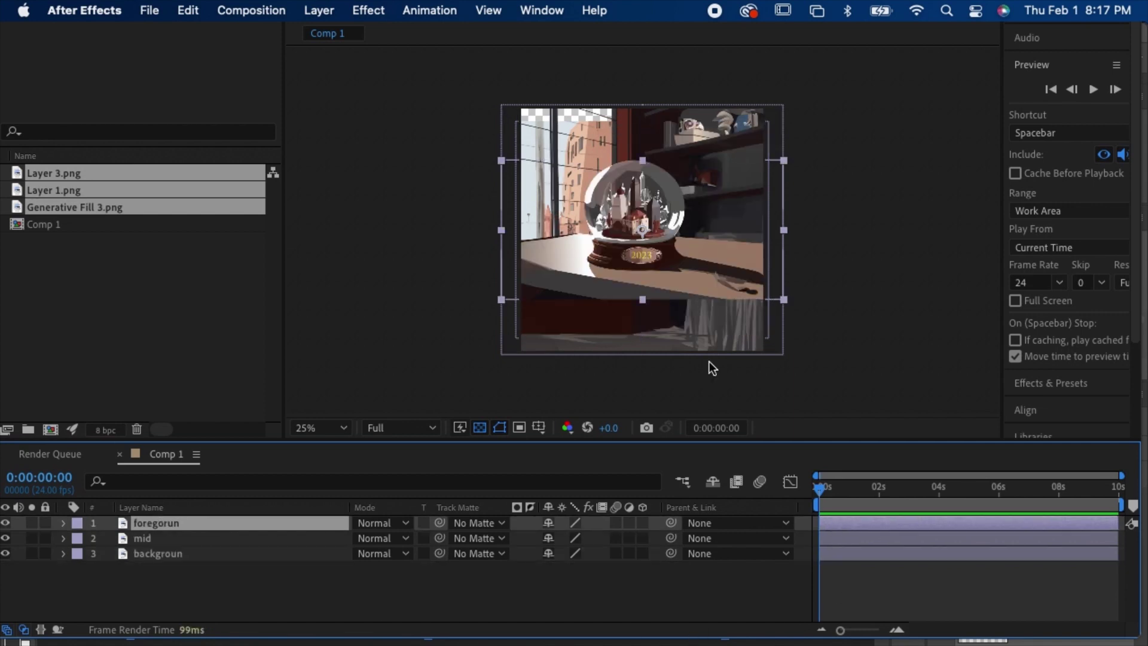
left_click_drag(650, 267, 655, 332)
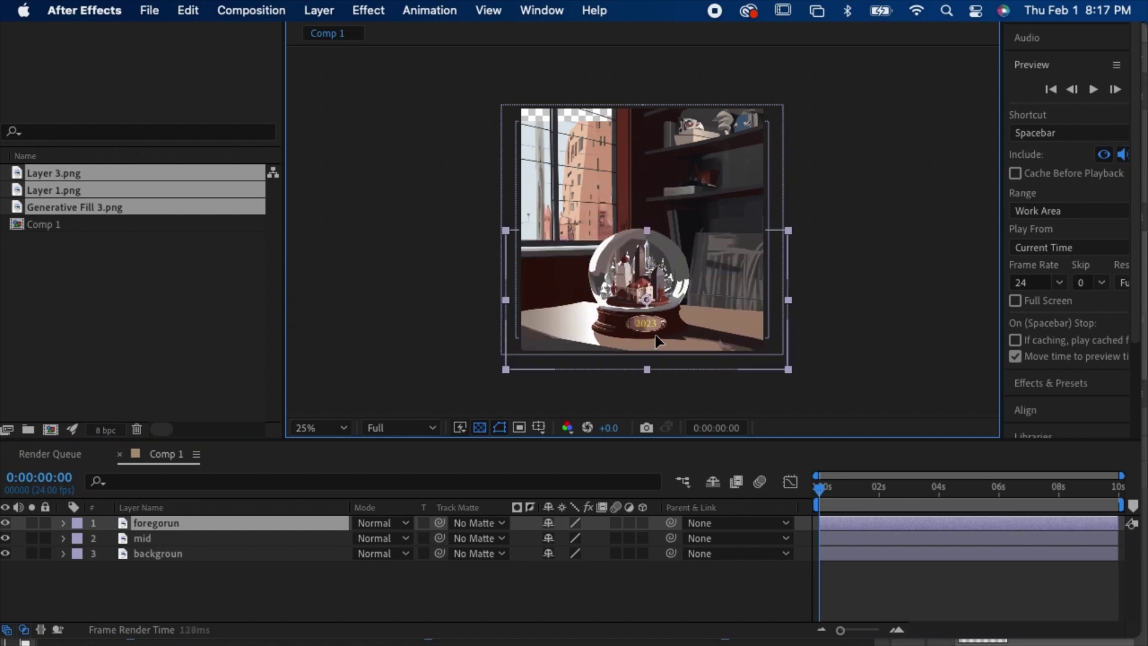
left_click(880, 291)
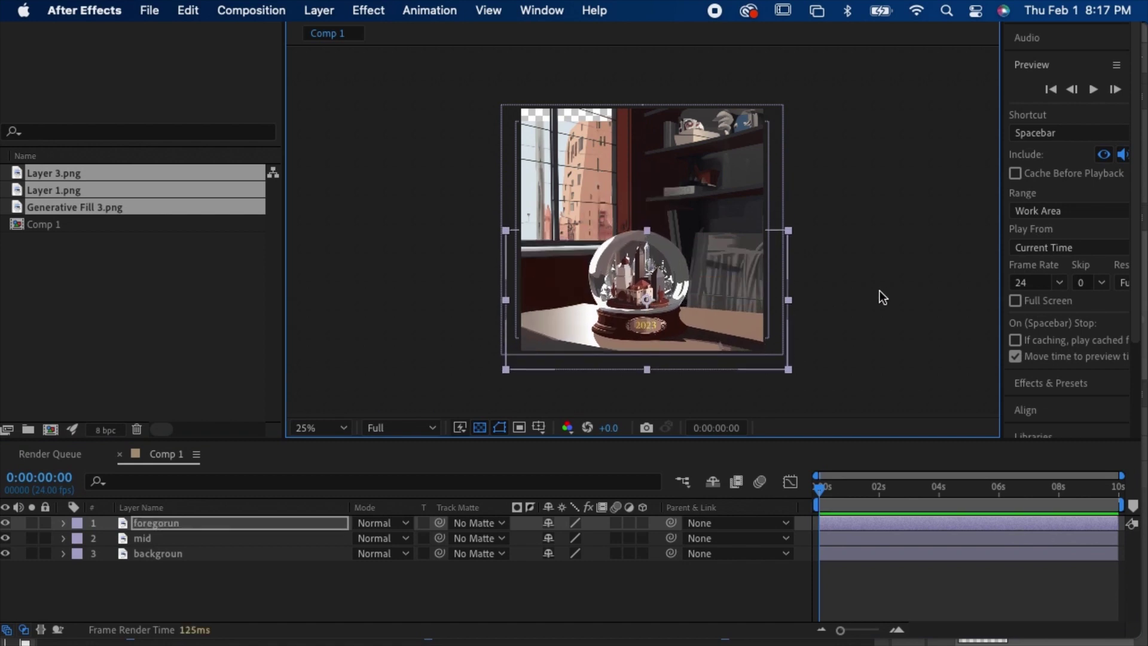
Step: Try shifting the mid layer slightly within the frame, and undo the move
left_click(856, 539)
left_click_drag(682, 157, 704, 160)
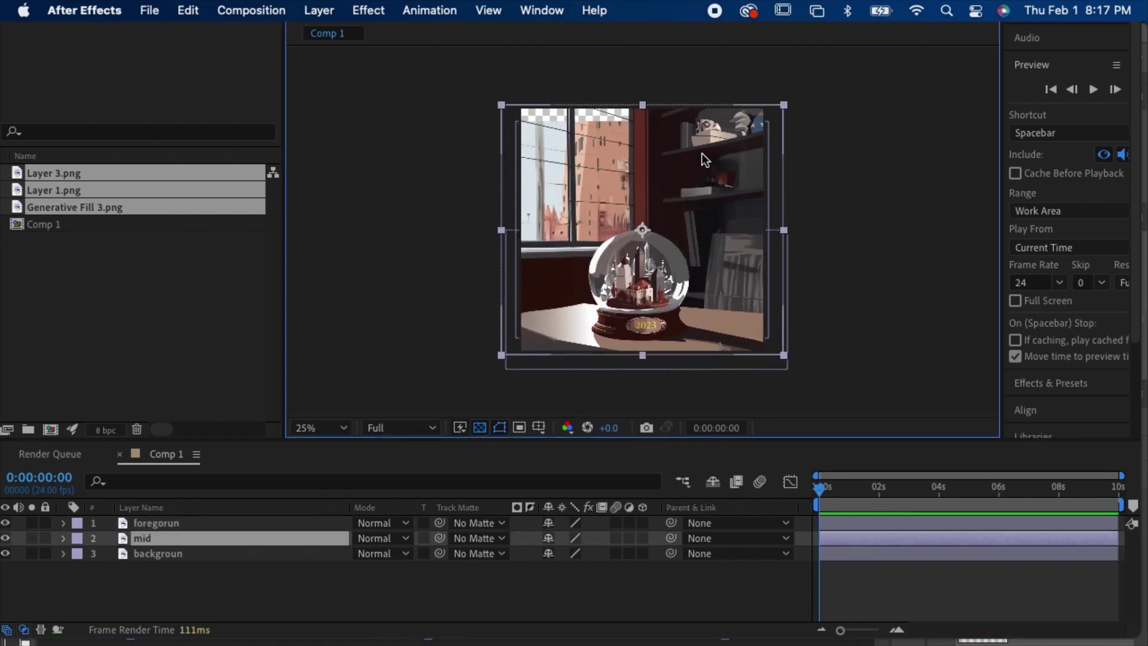
key("super+z")
left_click(919, 183)
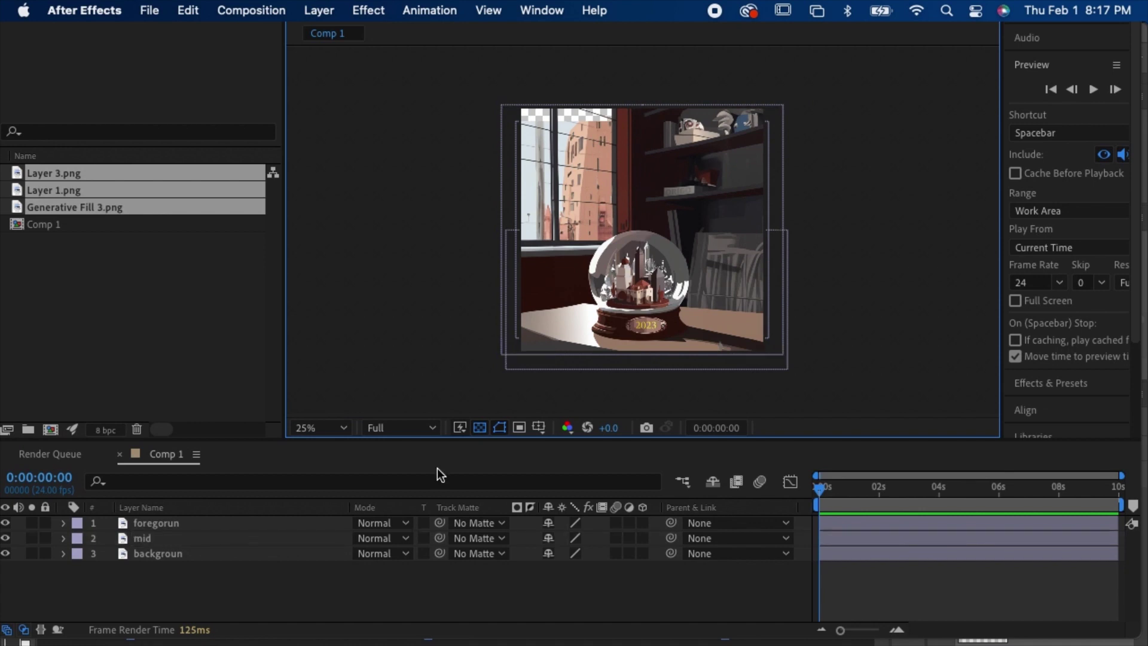
left_click_drag(568, 162, 575, 152)
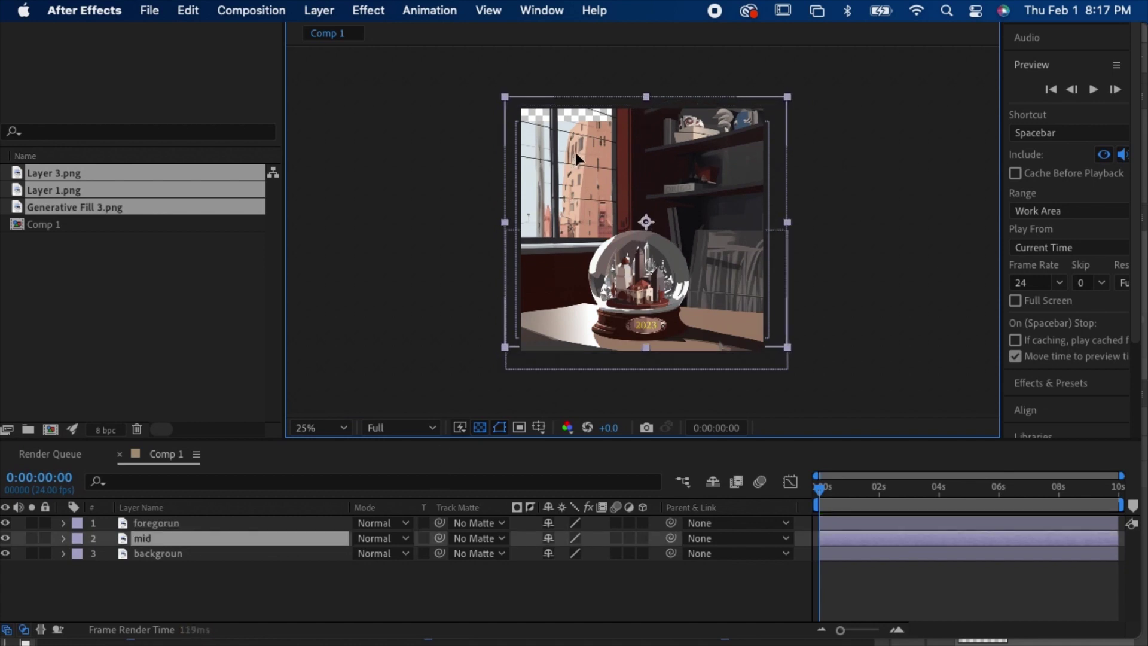
left_click(868, 586)
Step: Move the background layer up and to the left so the buildings fill the whole window opening
left_click(838, 554)
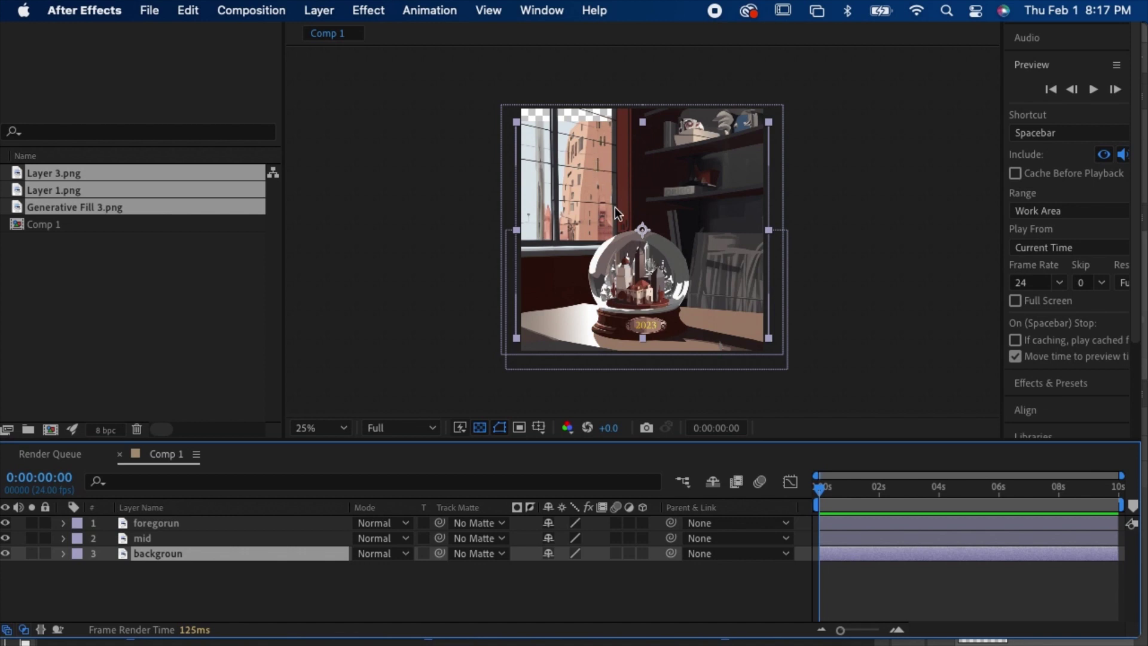
left_click_drag(643, 231, 619, 204)
left_click(878, 239)
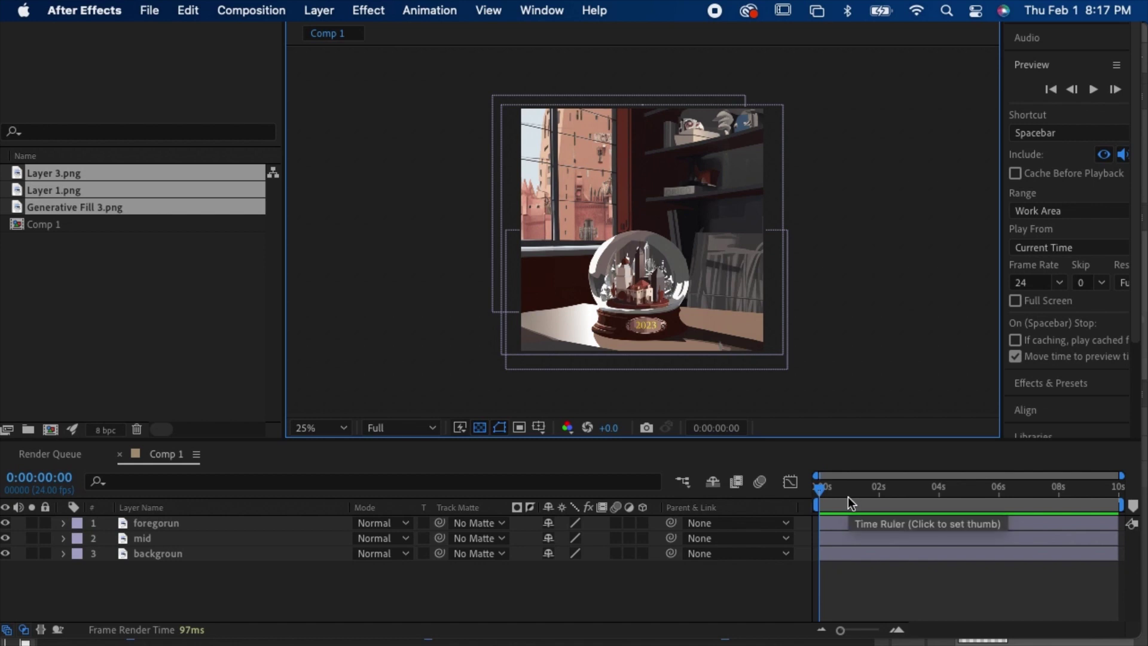
mouse_move(472, 644)
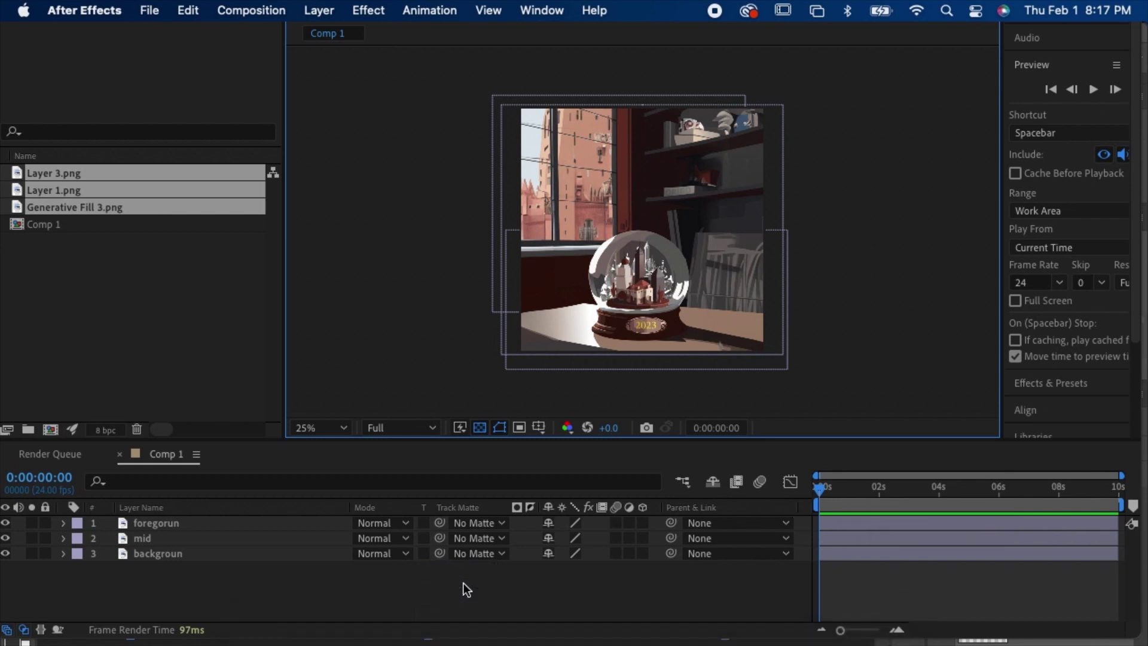
Step: Show the layer switches column in the timeline and keep the blending mode and track matte columns hidden
key("super+a")
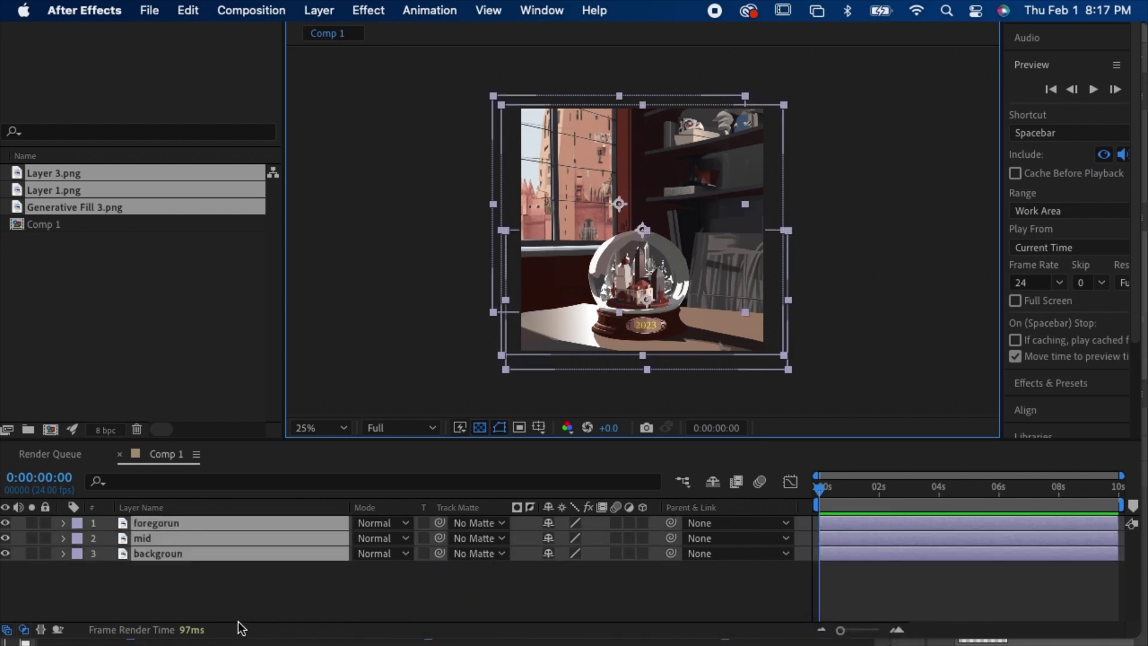
left_click(23, 630)
left_click(8, 630)
left_click(66, 605)
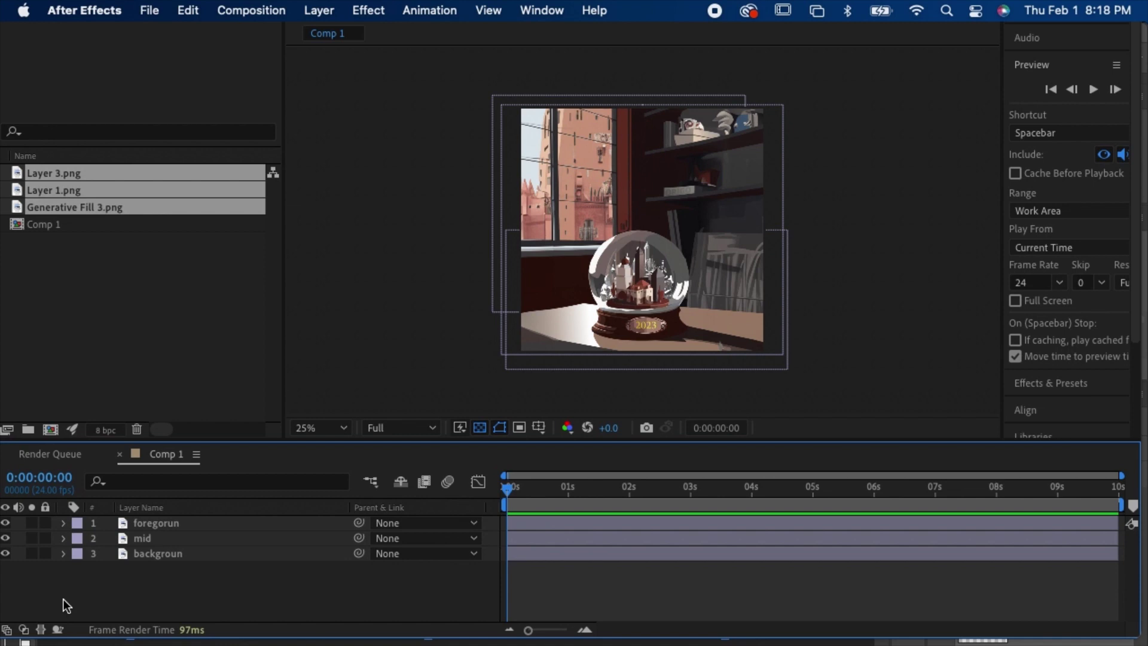
left_click(6, 631)
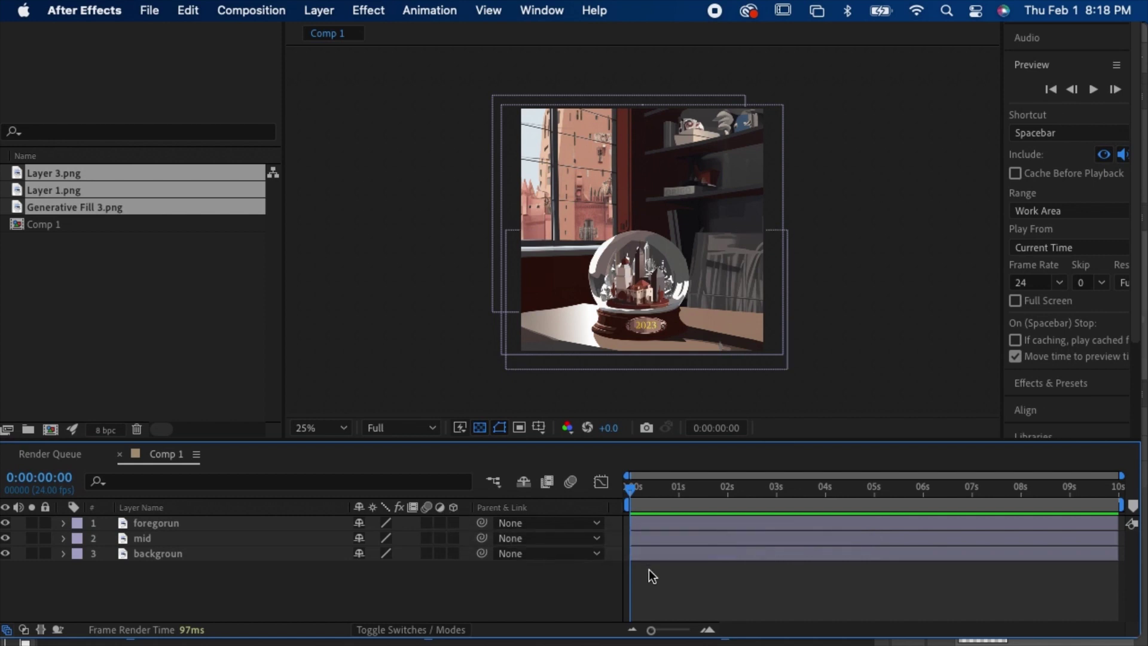
Step: Turn the foreground, mid and background layers into 3D layers together
key("super+a")
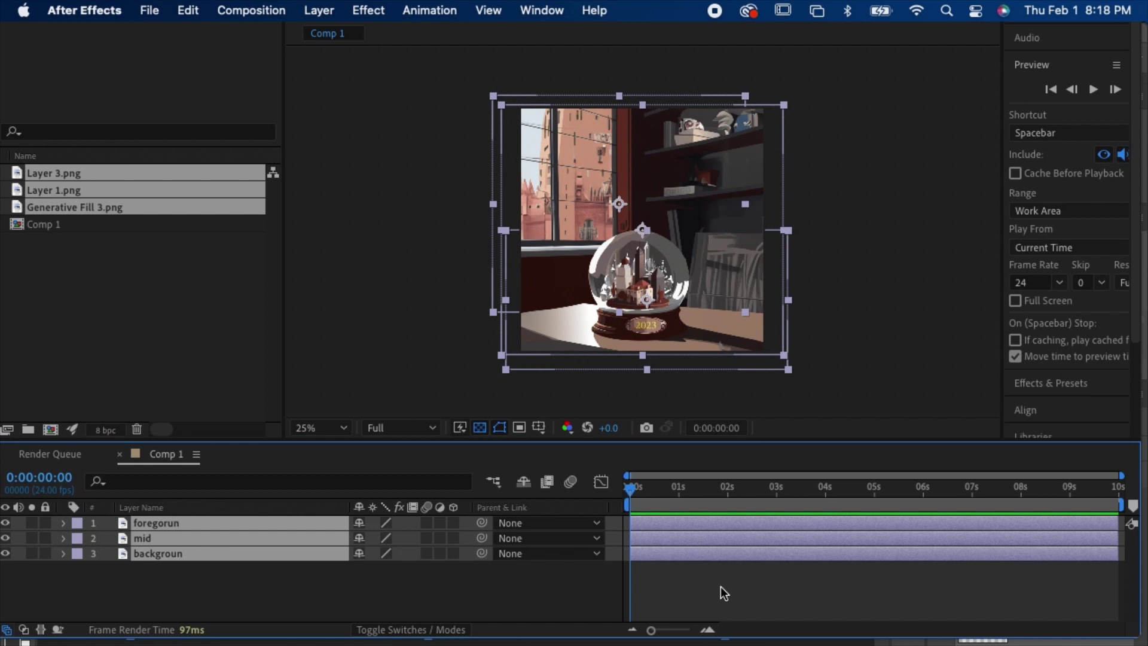
left_click(717, 583)
left_click(705, 556)
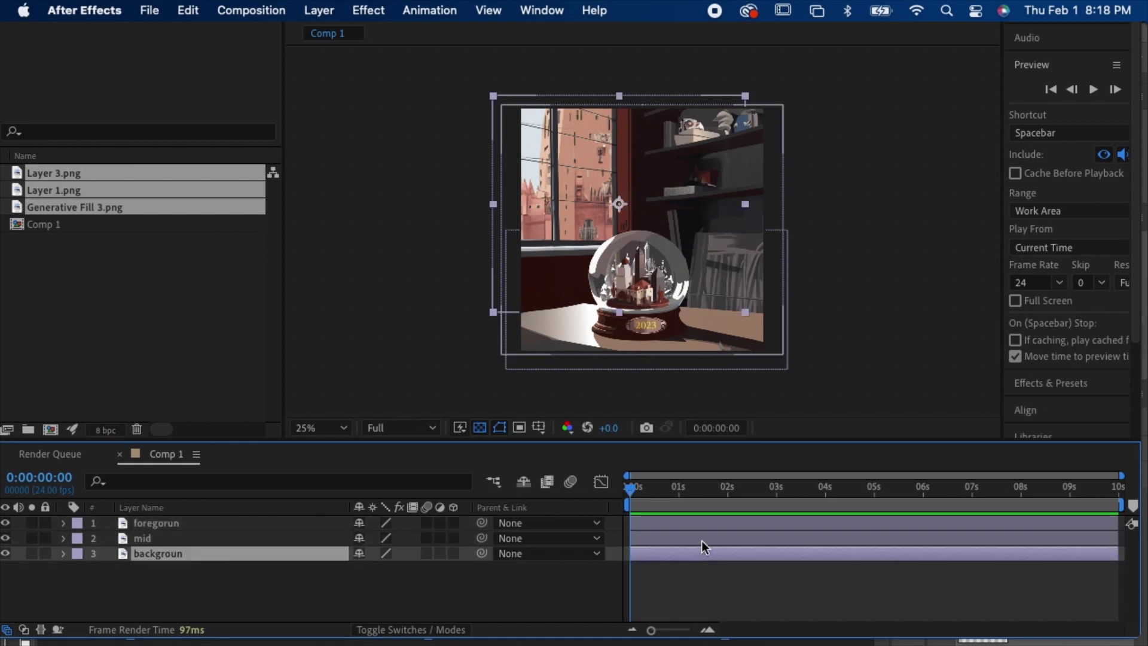
left_click(702, 540, "shift")
left_click(705, 523, "shift")
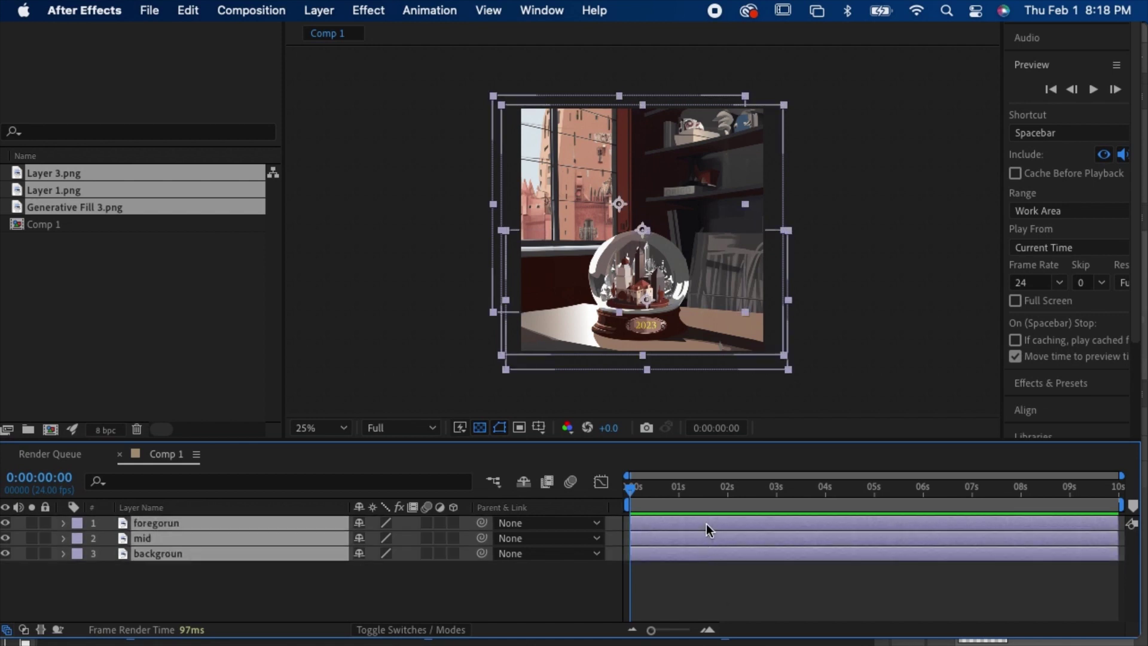
left_click(454, 522)
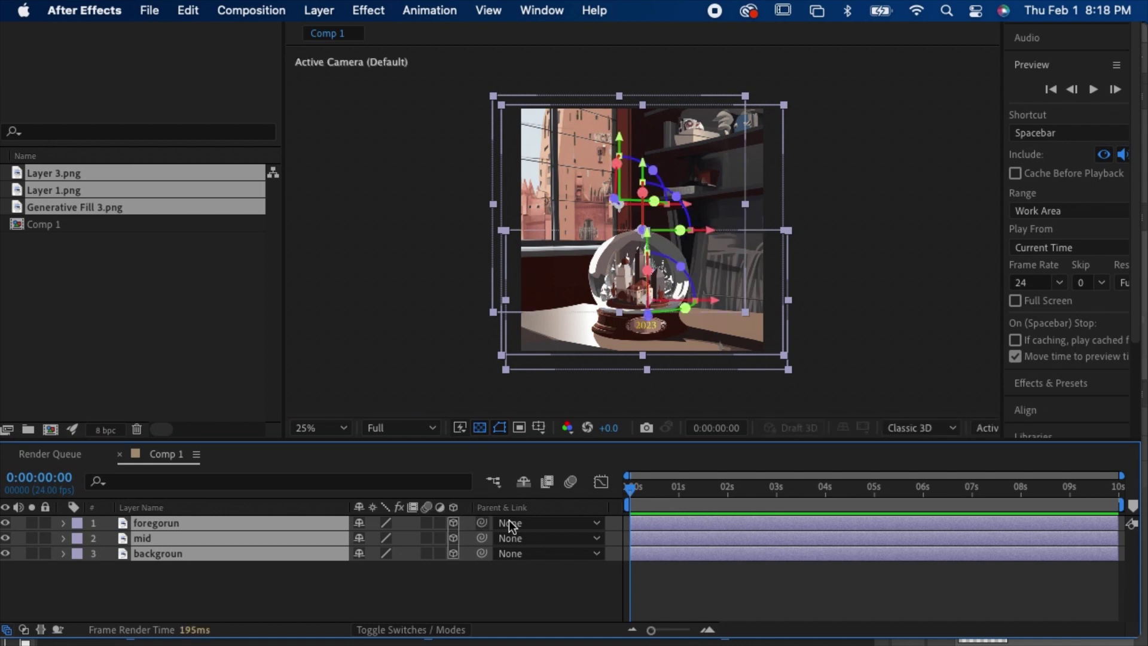
left_click(833, 611)
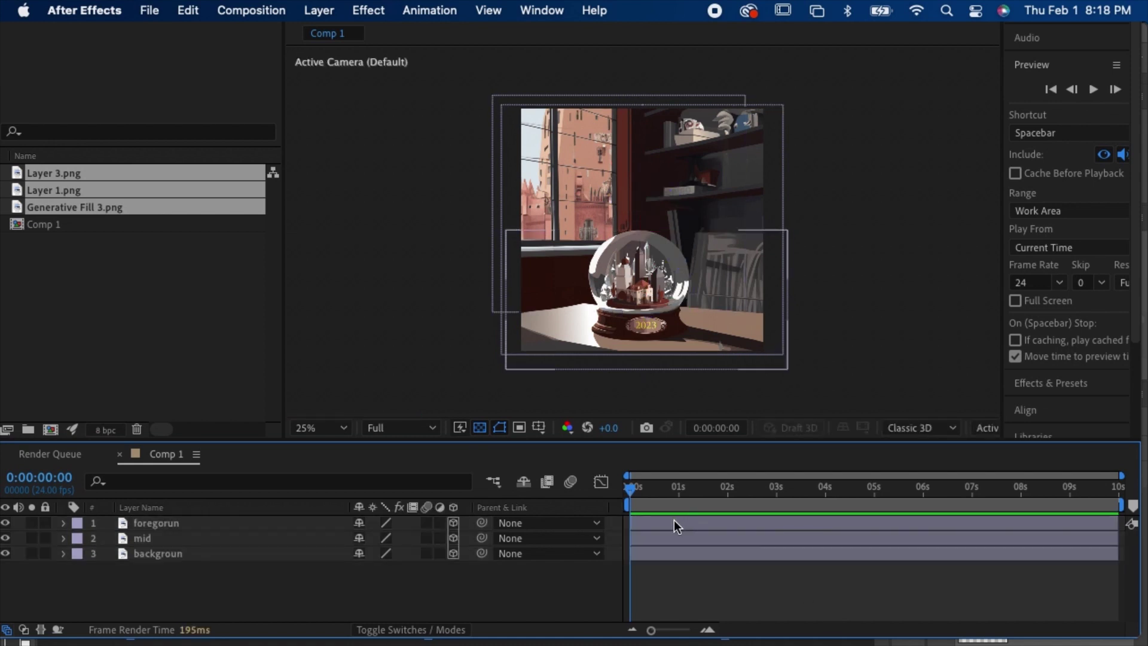
Step: Reveal the Position property of all three layers in the timeline
key("super+a")
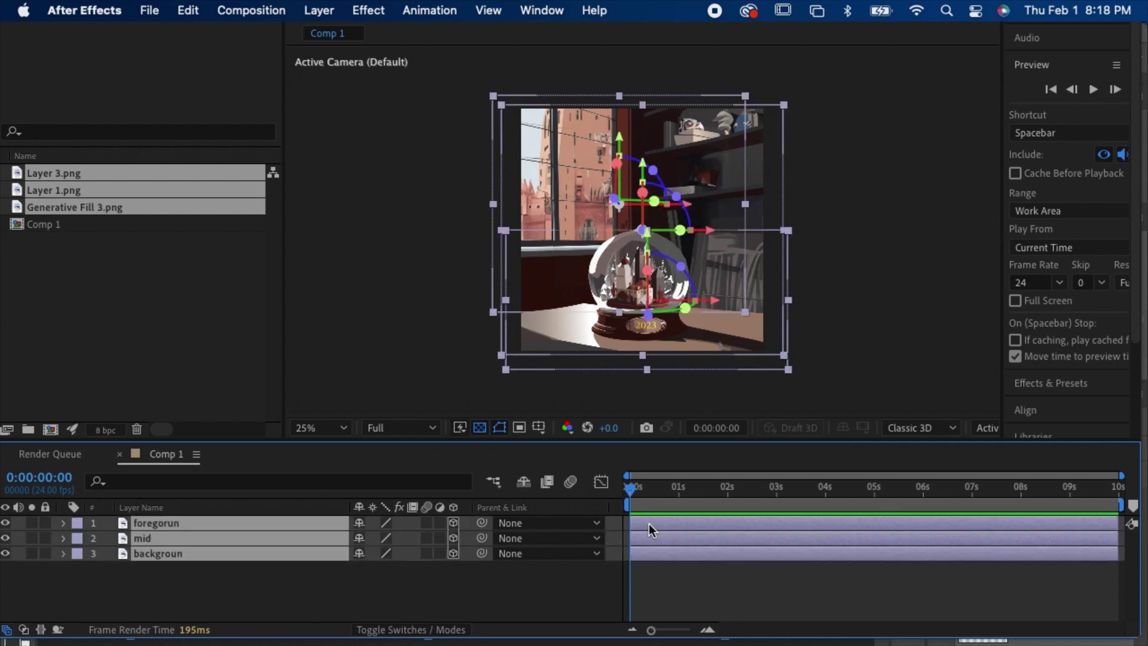
key("p")
left_click(420, 381)
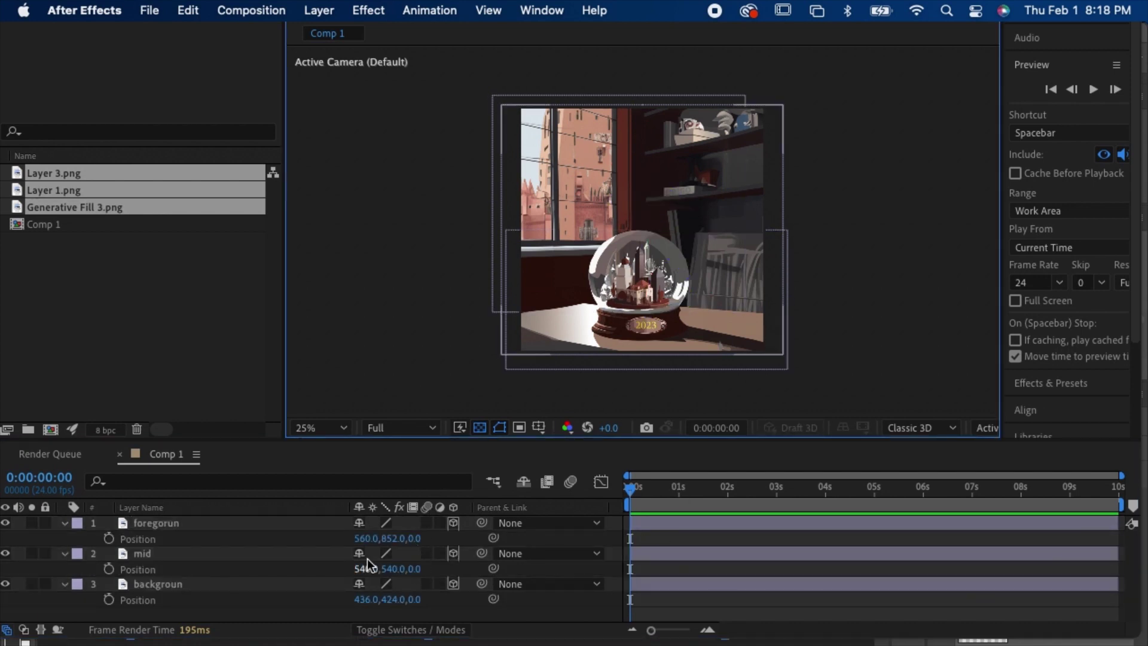
Step: Try adjusting the Position values of the foreground and mid layers, and undo the changes
left_click_drag(368, 539, 372, 570)
key("super+z")
key("super+z")
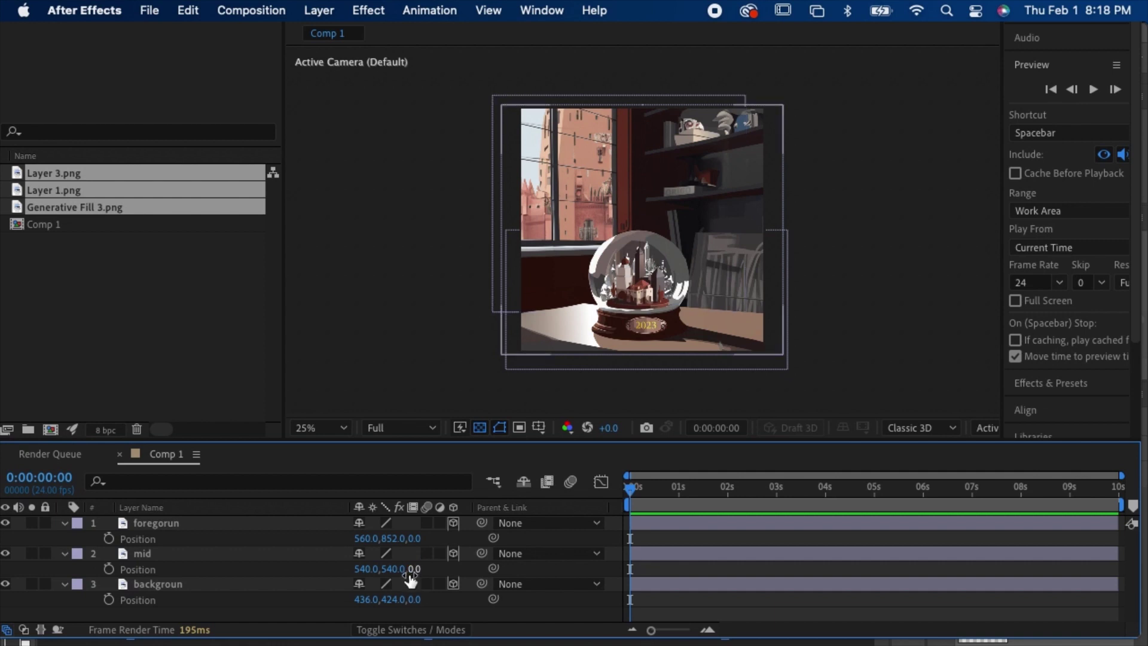
mouse_move(409, 568)
left_mouse_down()
mouse_move(380, 574)
mouse_move(412, 572)
left_mouse_up()
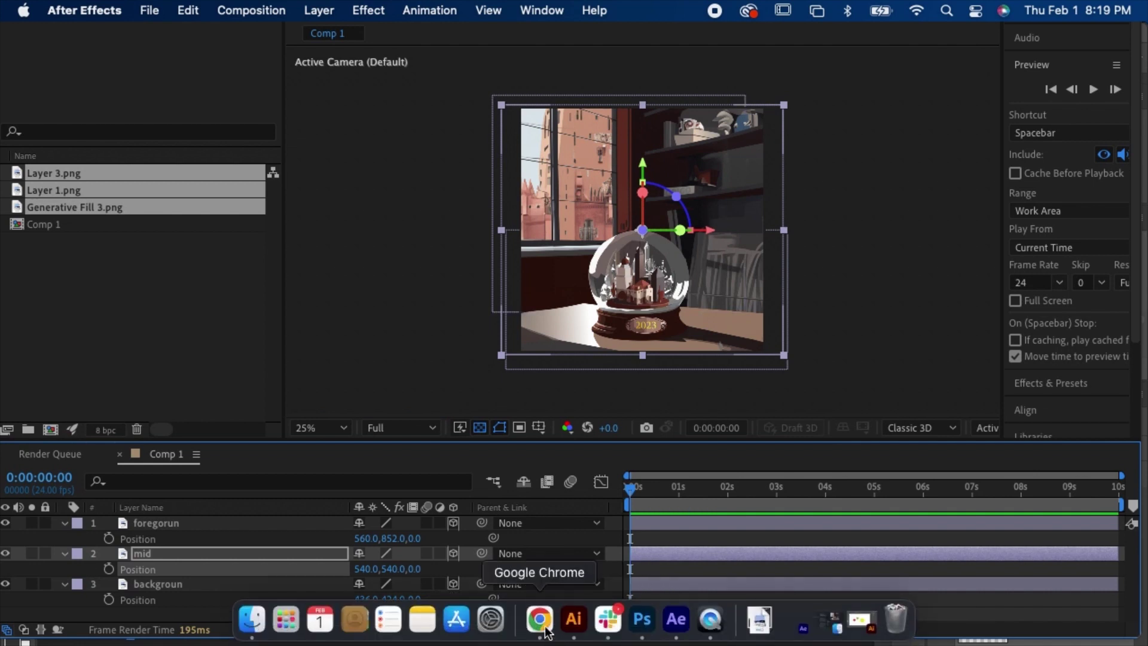
left_click(545, 627)
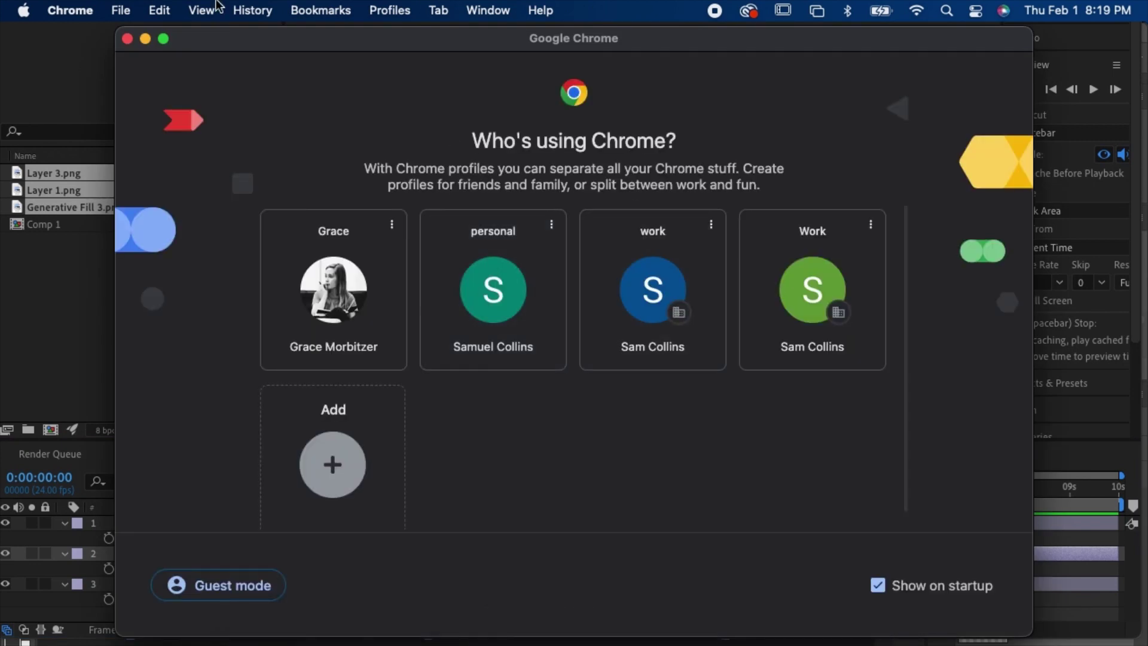
left_click(127, 39)
left_click(375, 281)
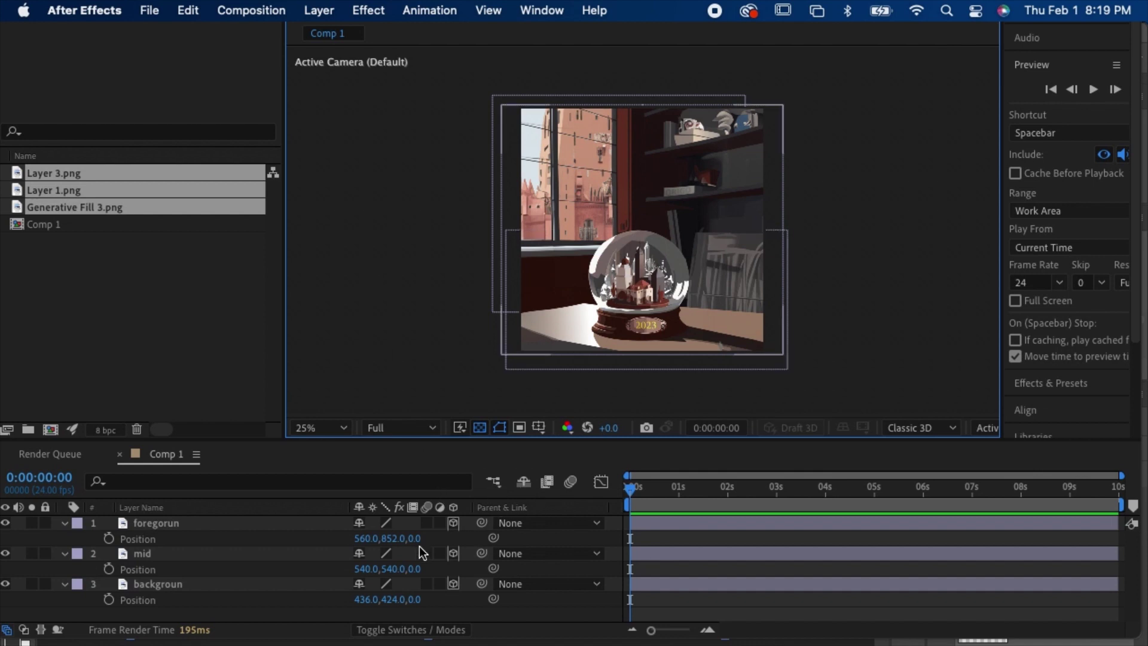
Step: Bring the foreground layer closer to the viewer by setting its Z position to -493
left_click(713, 525)
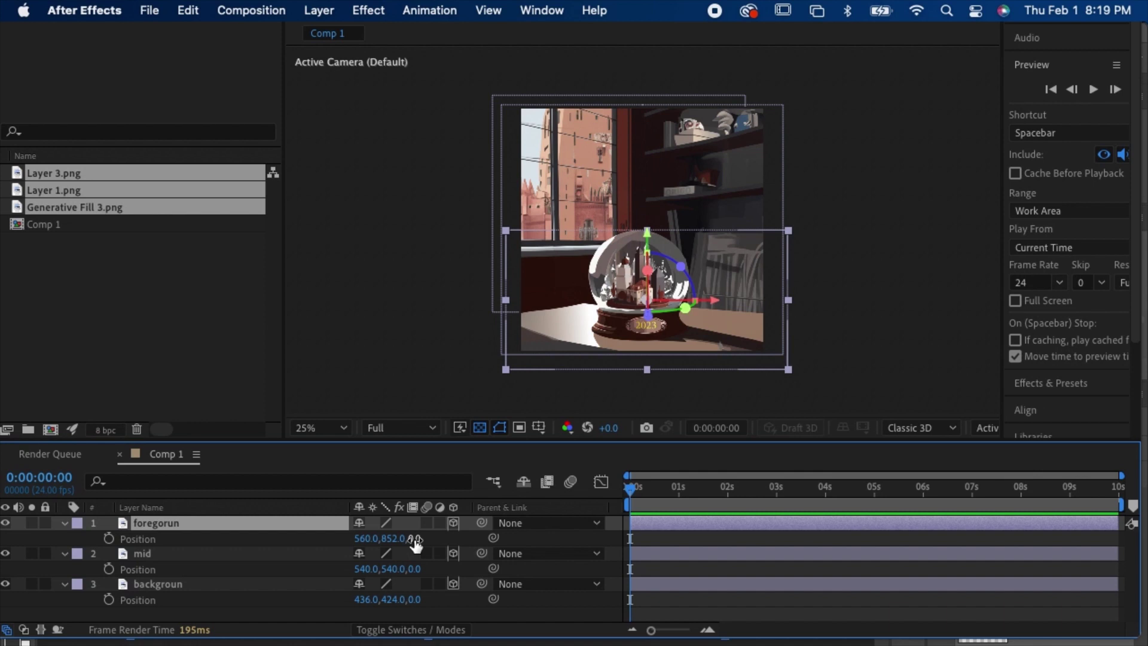
left_click_drag(416, 543, 248, 540)
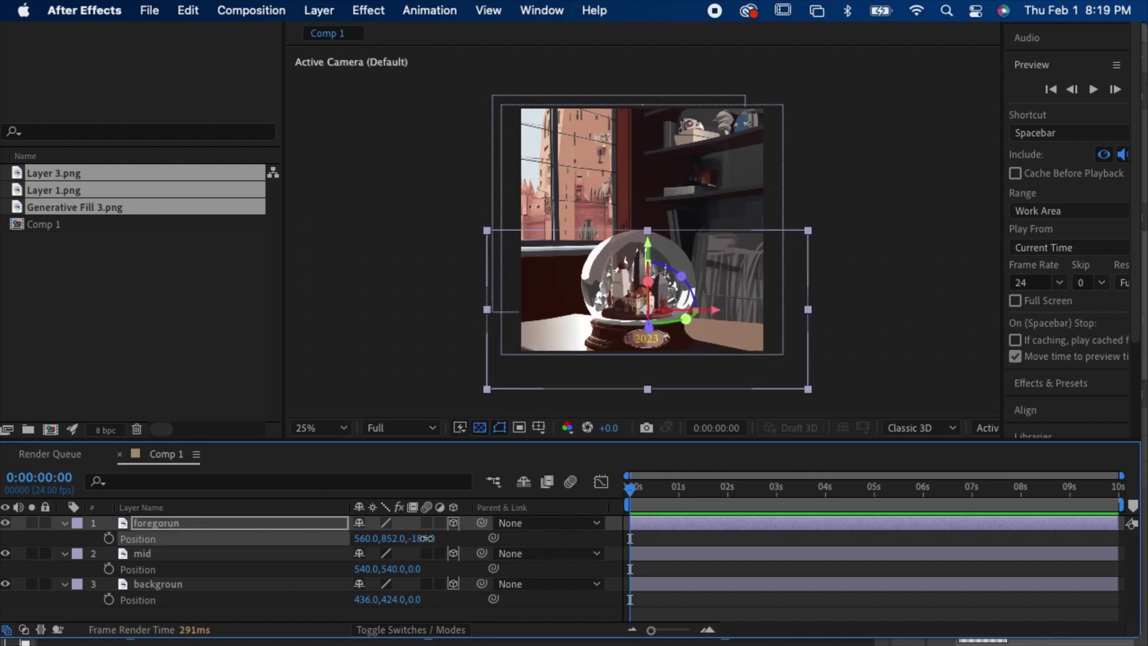
left_click_drag(422, 542, 159, 544)
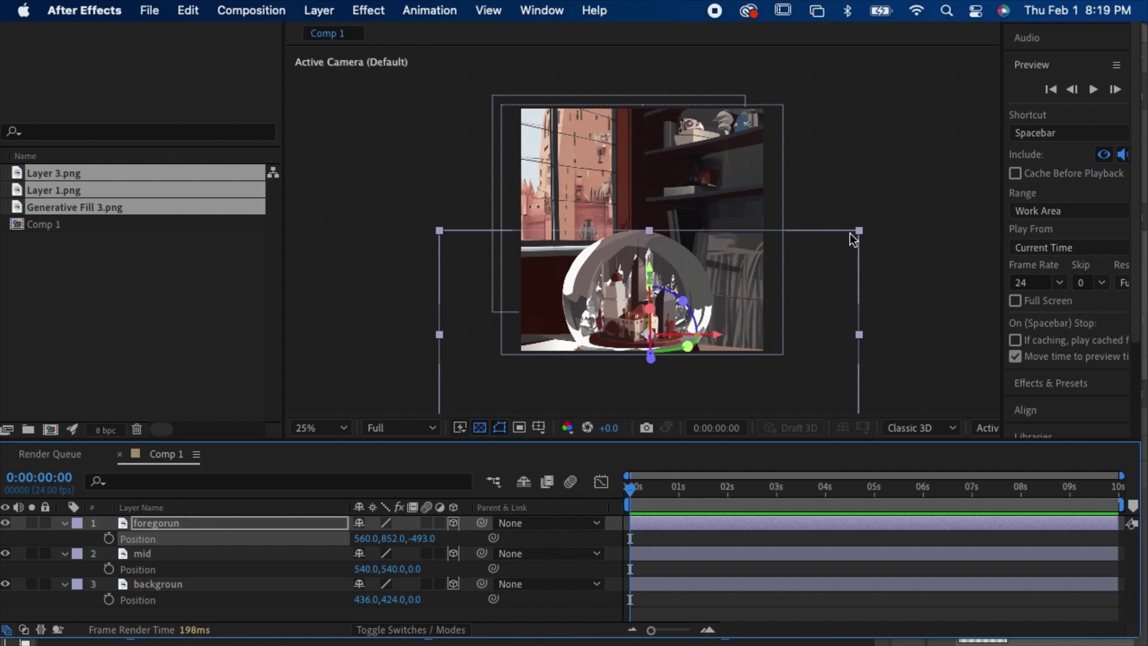
Step: Scale the foreground layer down and move it to about X 541, Y 755 so the table covers the frame's lower edge
left_click_drag(859, 231, 784, 293)
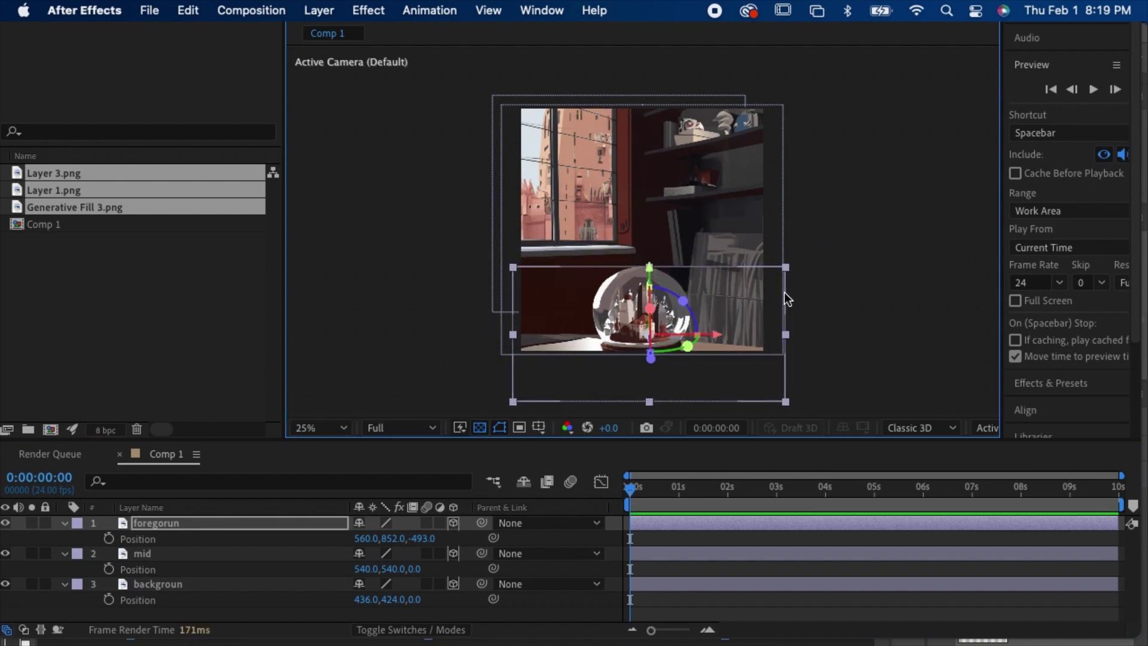
left_click_drag(632, 301, 624, 266)
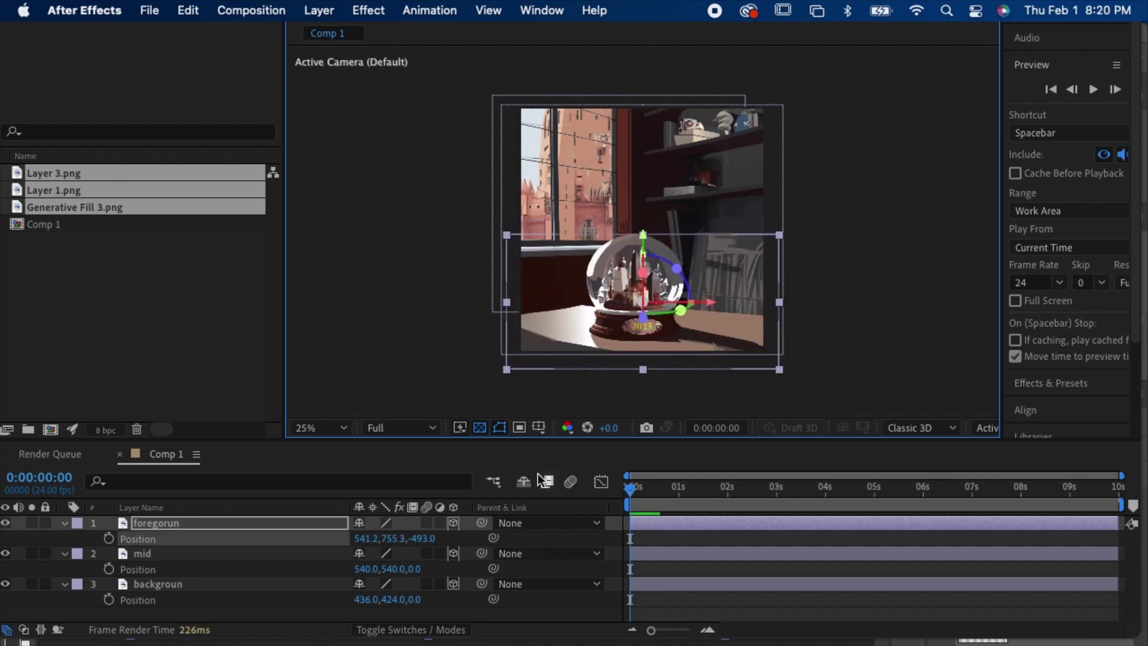
left_click(684, 540)
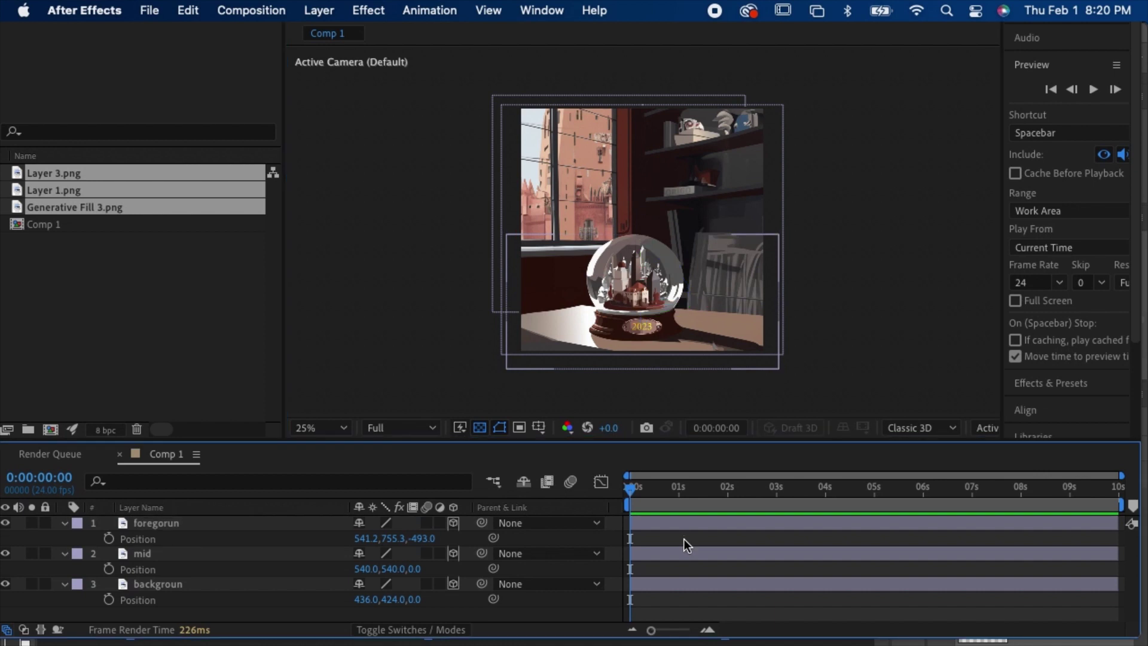
Step: Push the background layer back in depth to a Z position of 1866
left_click(690, 525)
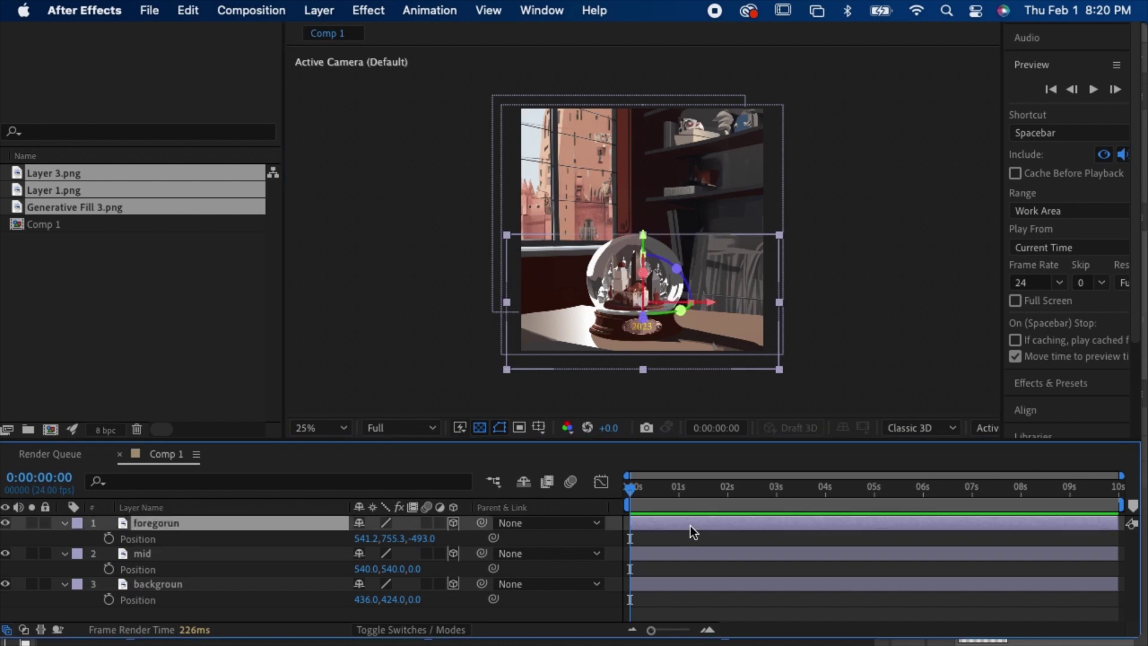
left_click(654, 196)
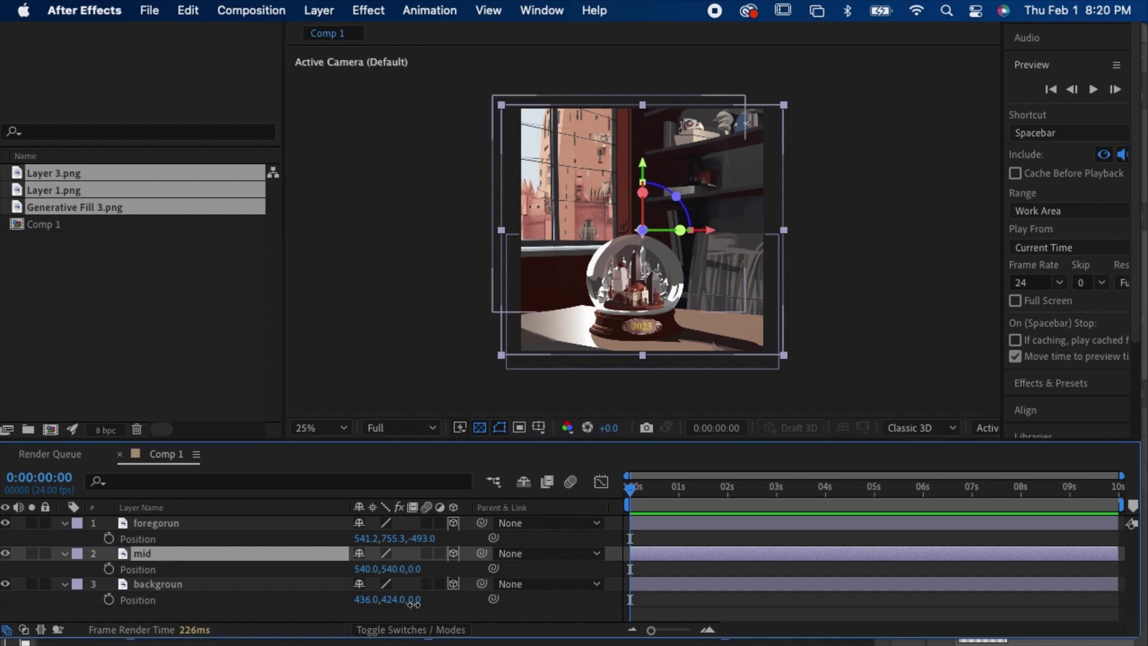
left_click_drag(413, 600, 546, 578)
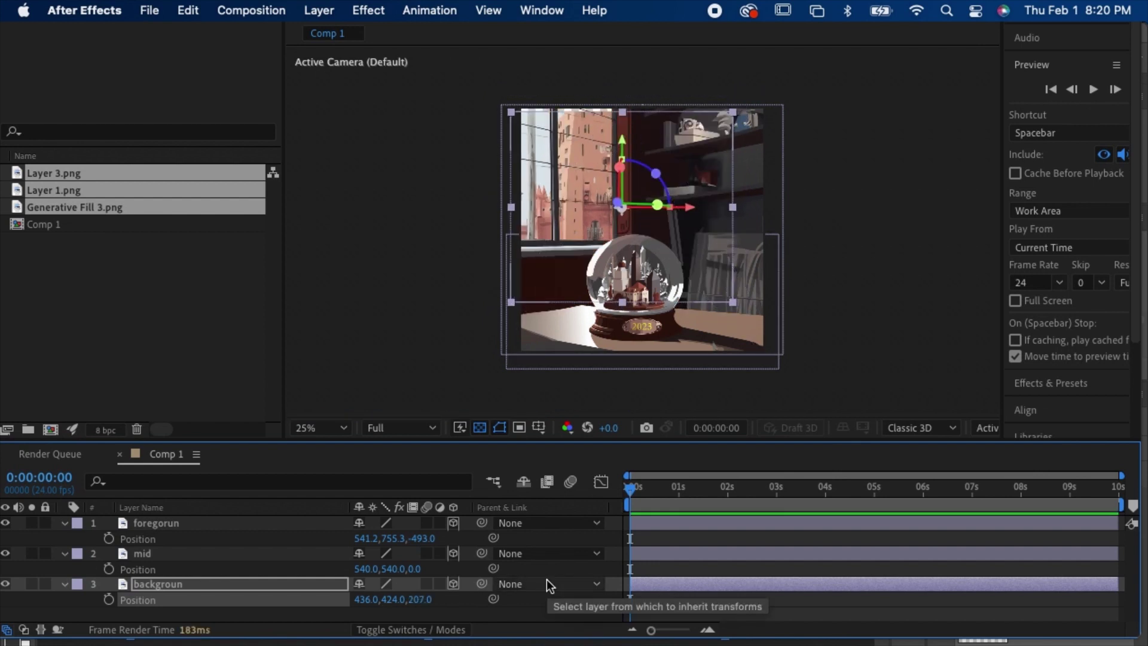
left_click_drag(426, 599, 716, 557)
left_click_drag(417, 607, 783, 615)
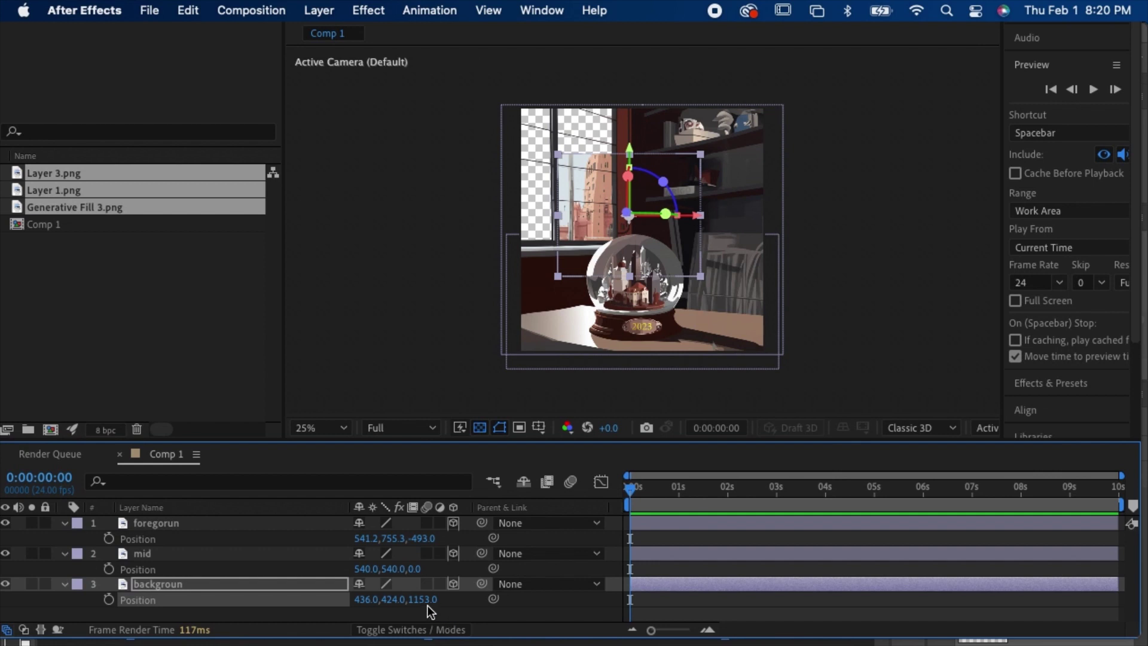
left_click_drag(428, 602, 755, 623)
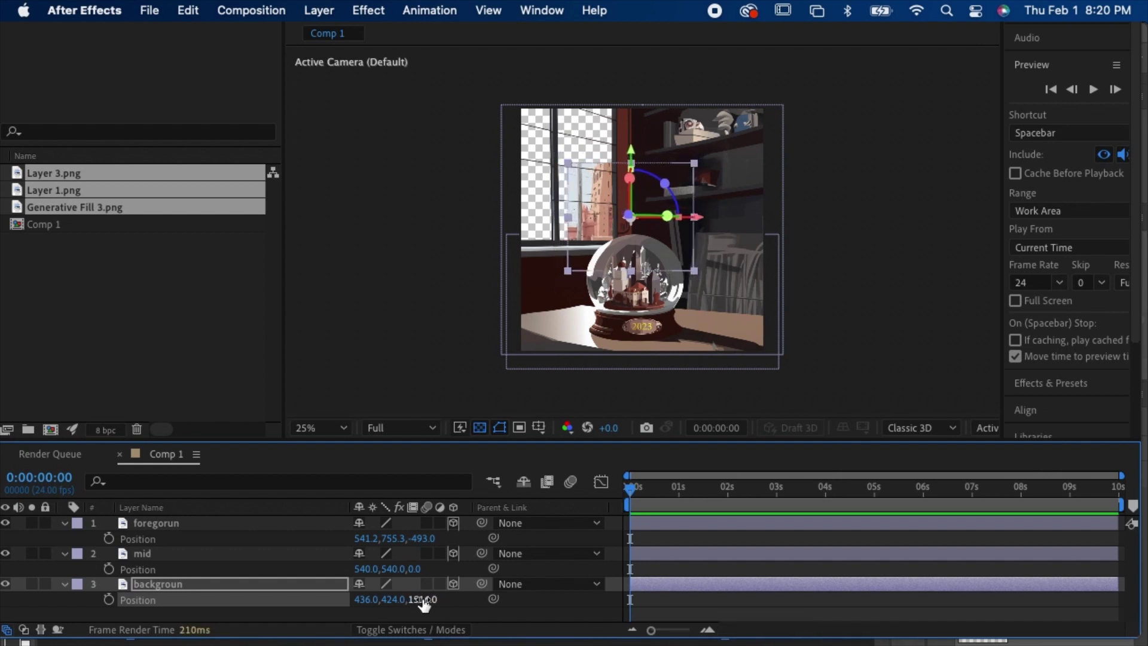
left_click_drag(424, 603, 782, 624)
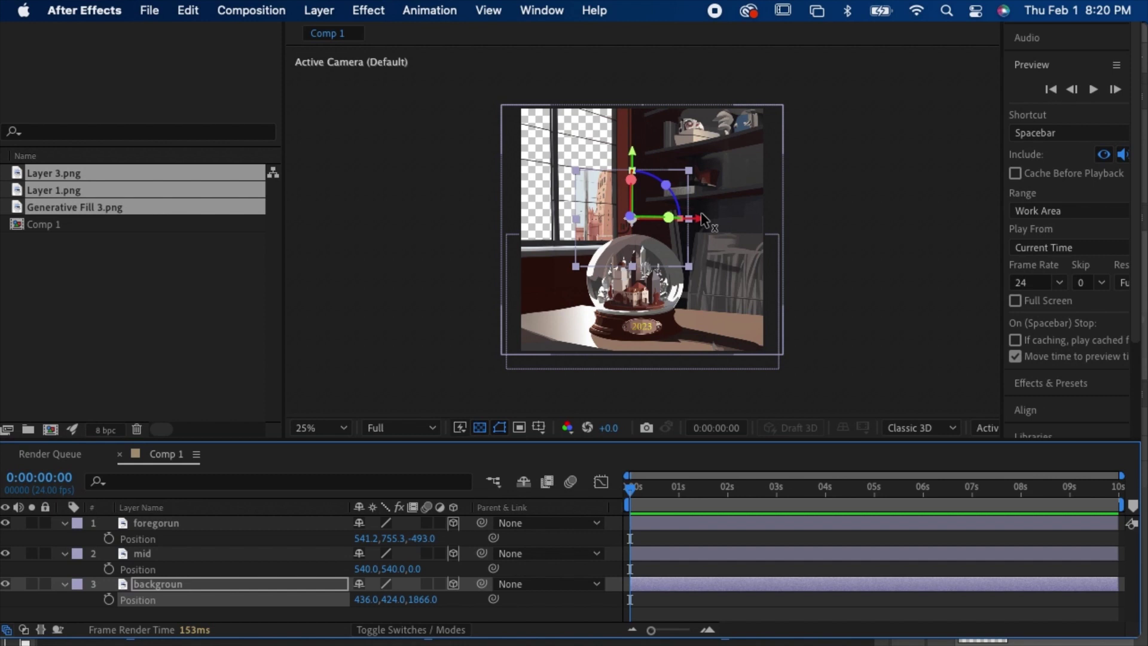
Step: Move the background layer to about X -103, Y 47 and enlarge it until it fills the window opening
left_click_drag(702, 218, 648, 225)
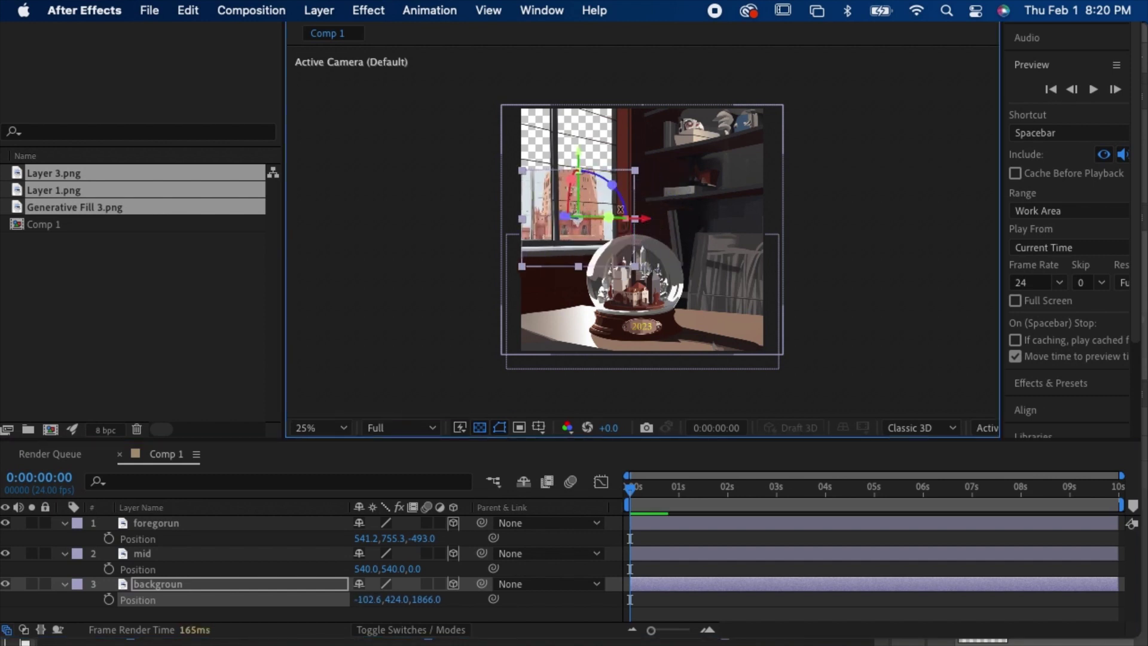
left_click_drag(576, 160, 580, 116)
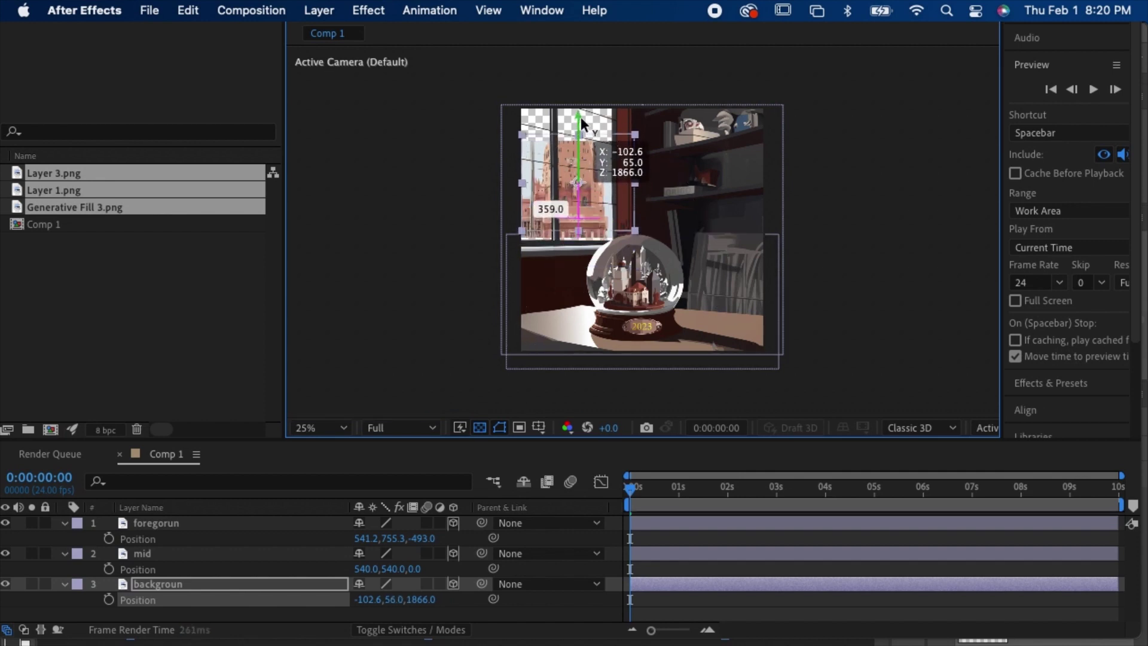
key("w")
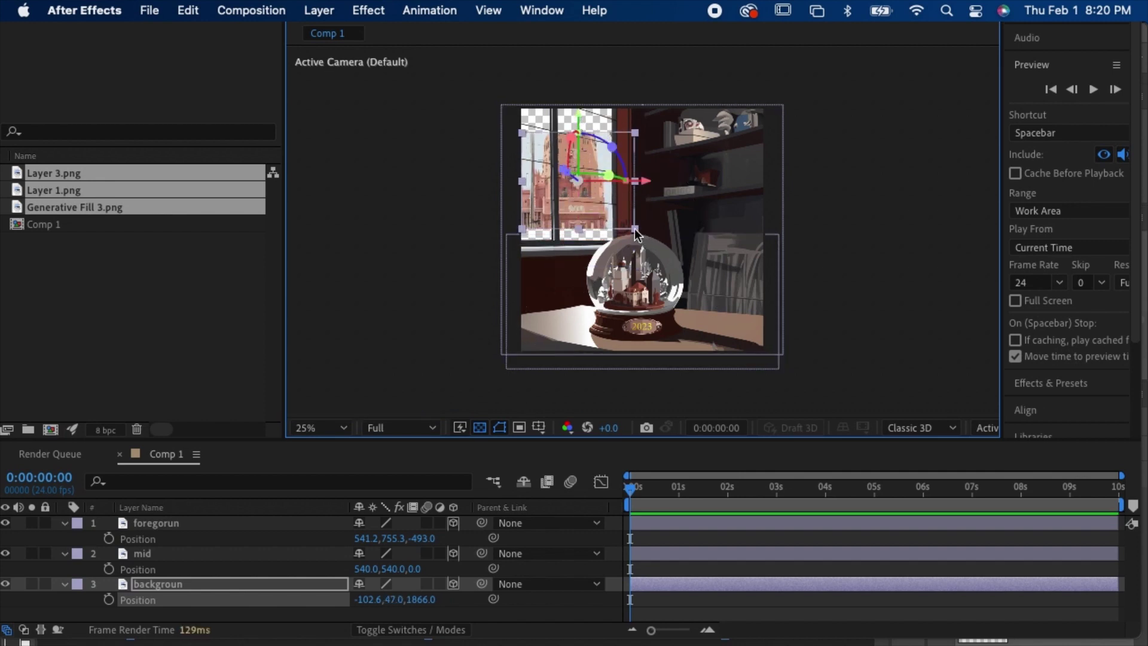
left_click_drag(635, 234, 672, 257)
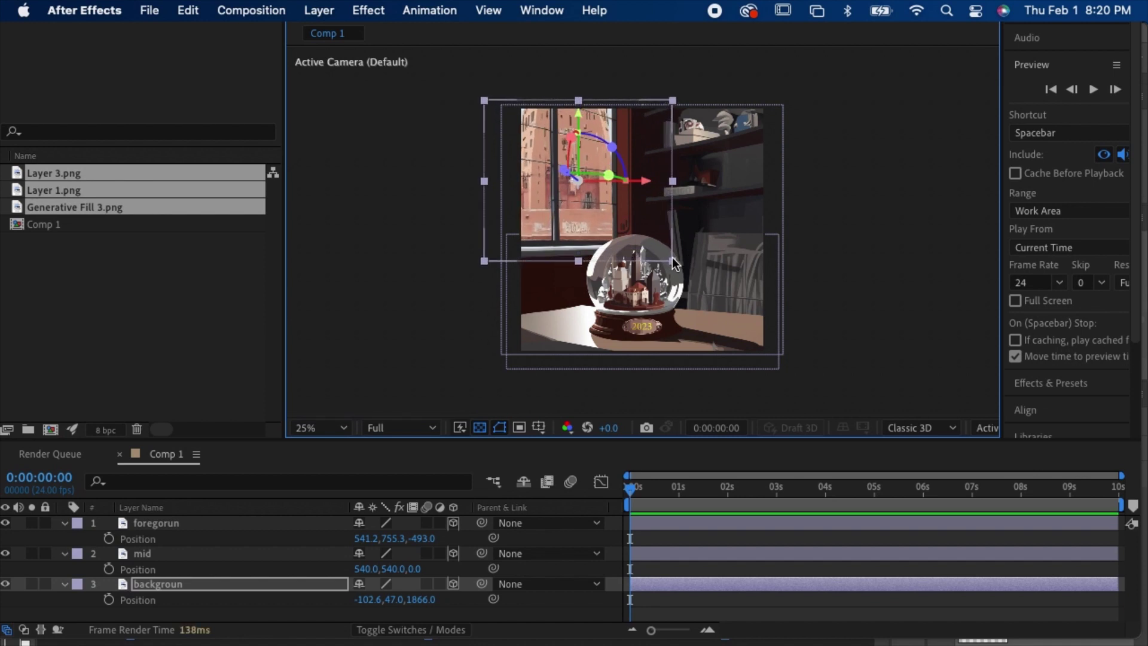
left_click(852, 236)
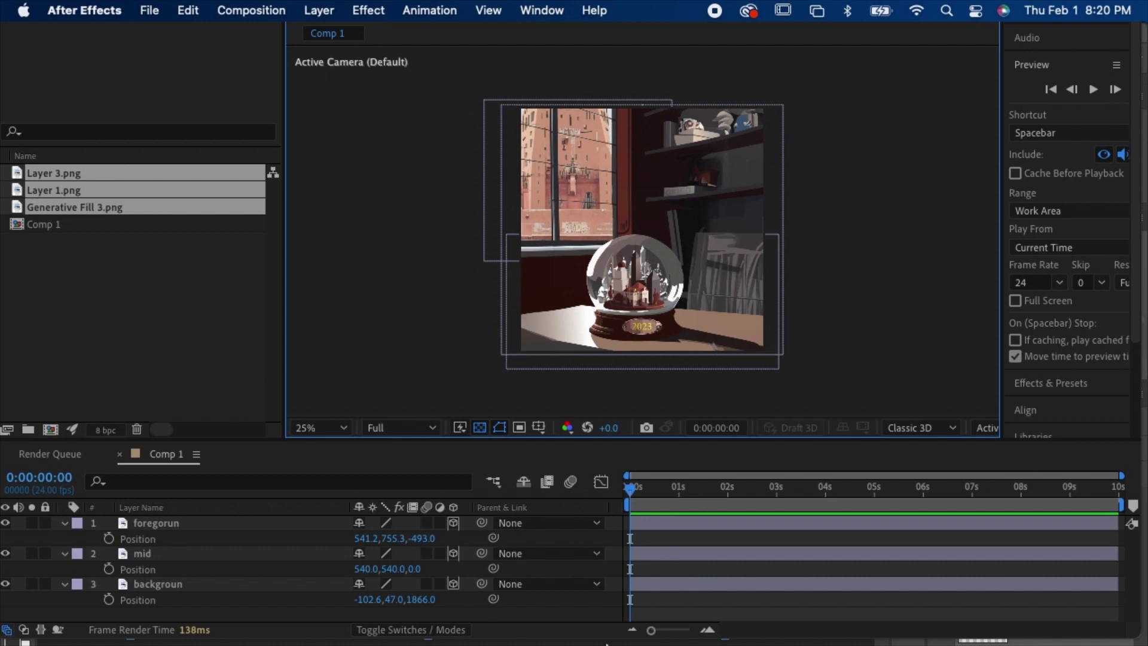
Step: Add a two-node camera with the 50mm preset and reveal its Position property
mouse_move(621, 637)
left_click(318, 10)
mouse_move(316, 45)
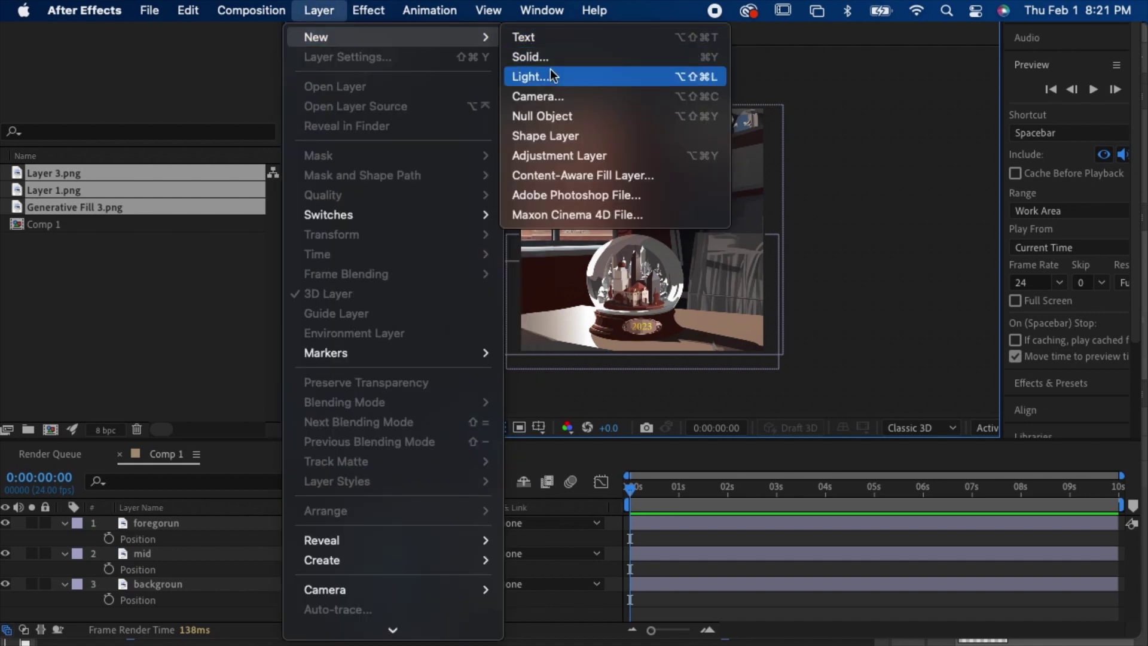
left_click(537, 94)
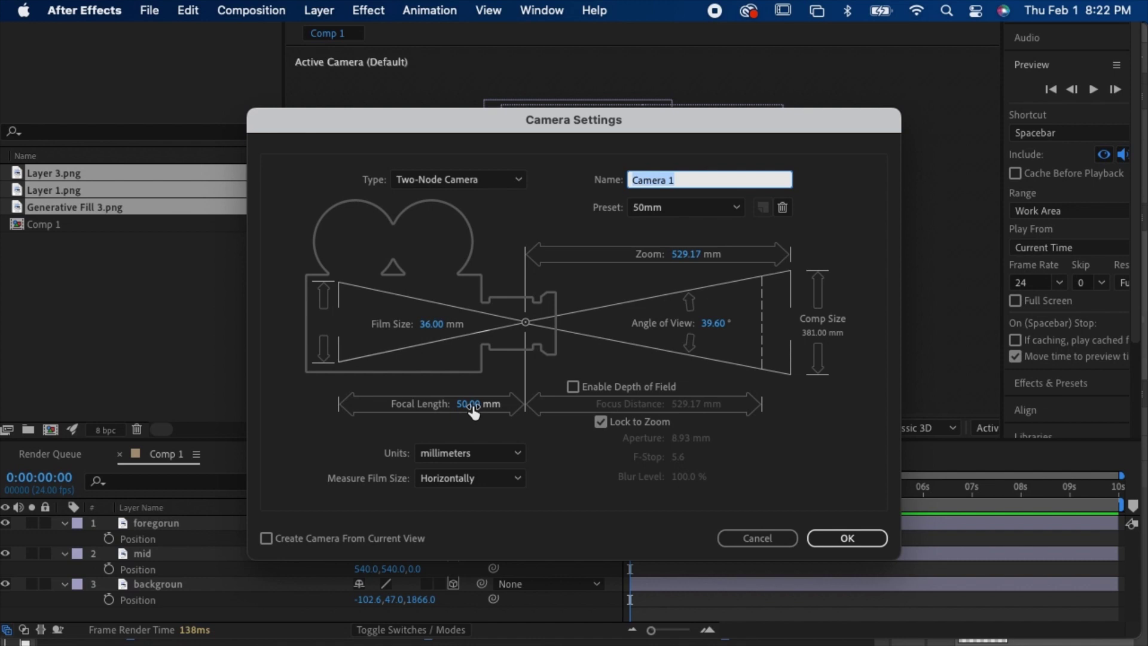
key("Return")
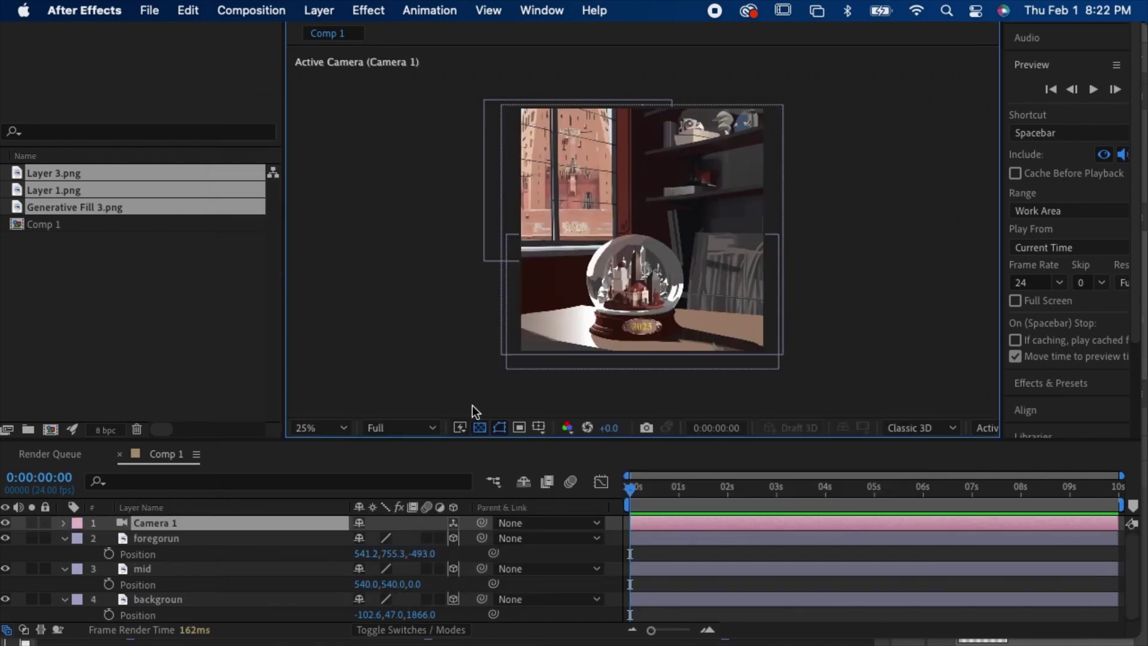
key("p")
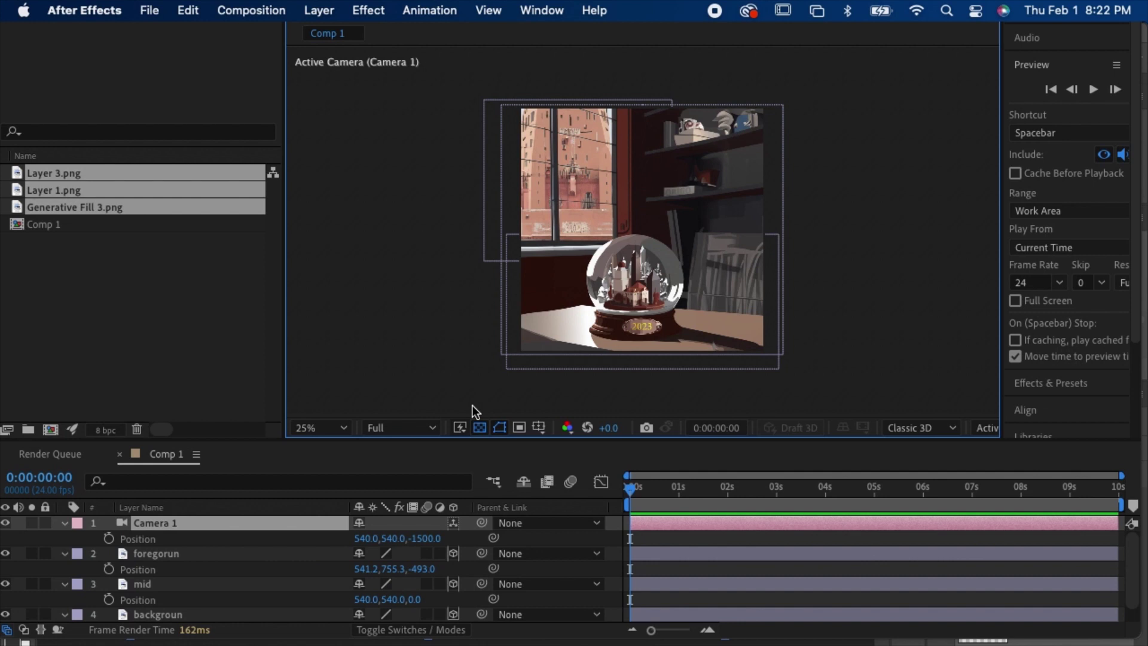
Step: Move Camera 1 in to a Z position of -398 and keyframe its Position at the first frame
left_click(159, 607)
left_click(139, 570)
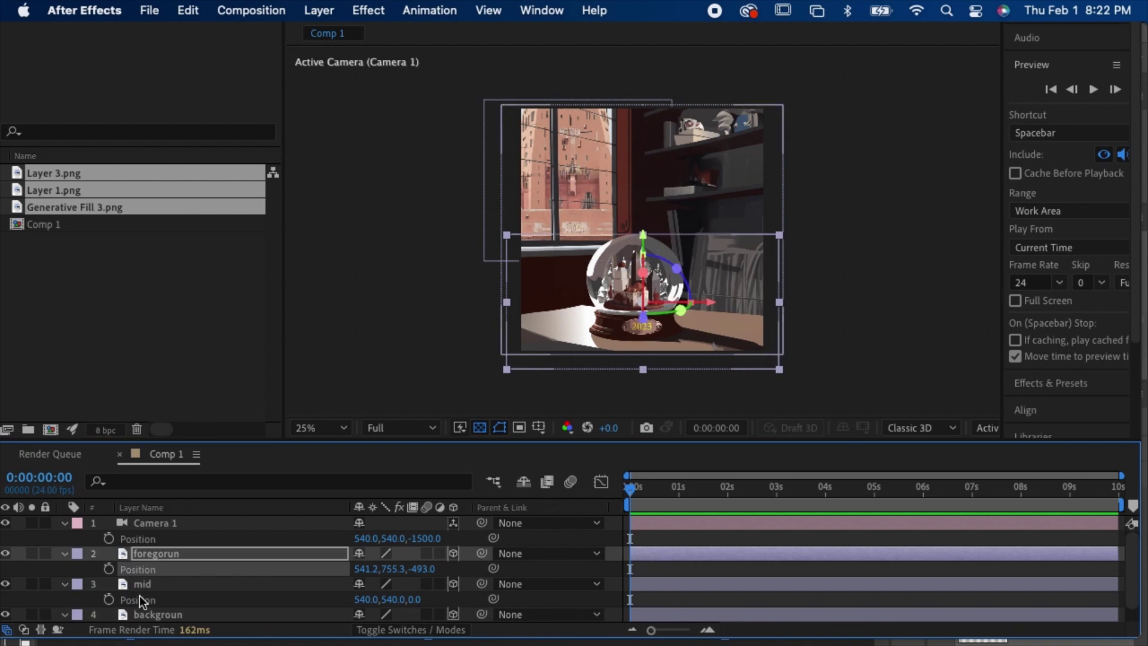
left_click(659, 521)
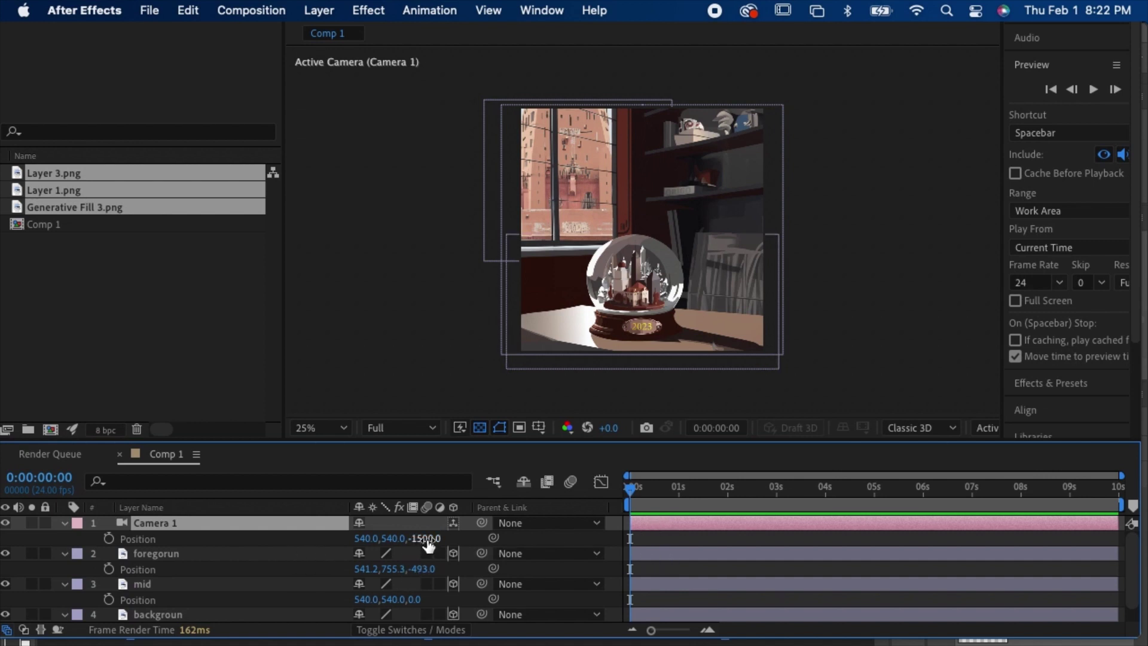
left_click_drag(428, 544, 1021, 567)
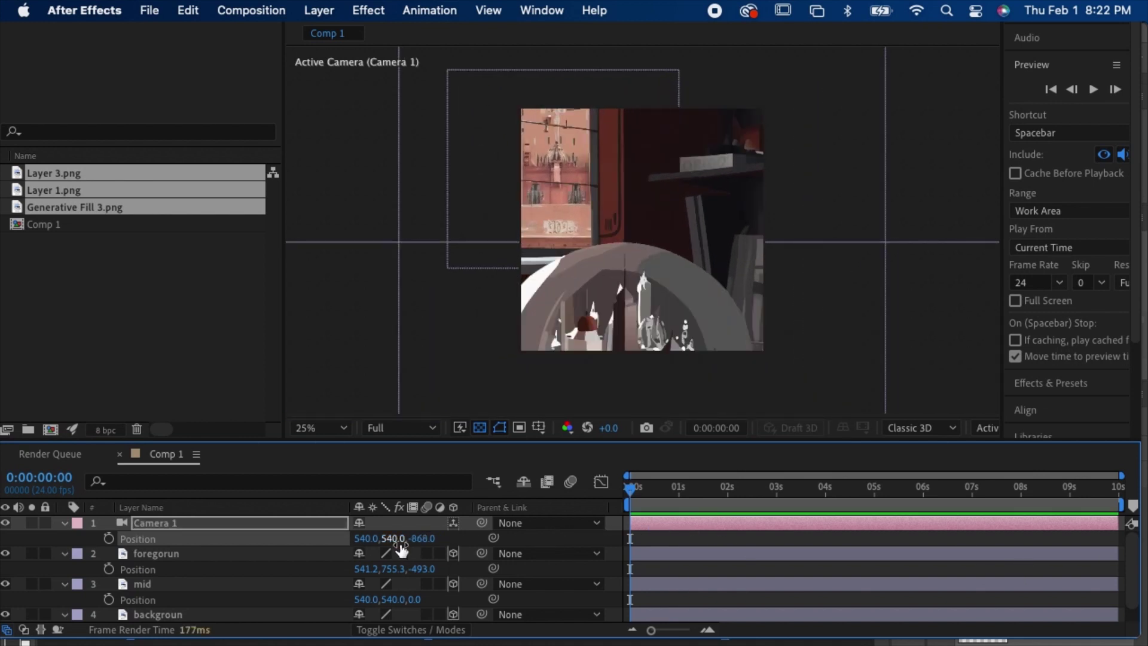
left_click_drag(390, 538, 357, 538)
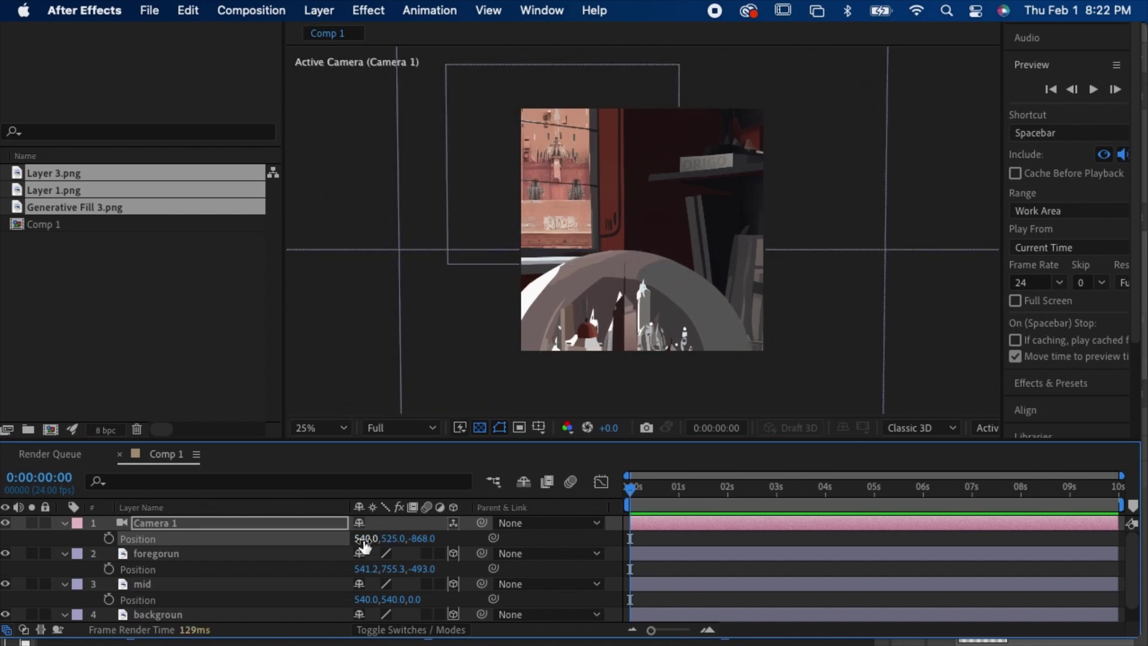
key("super+z")
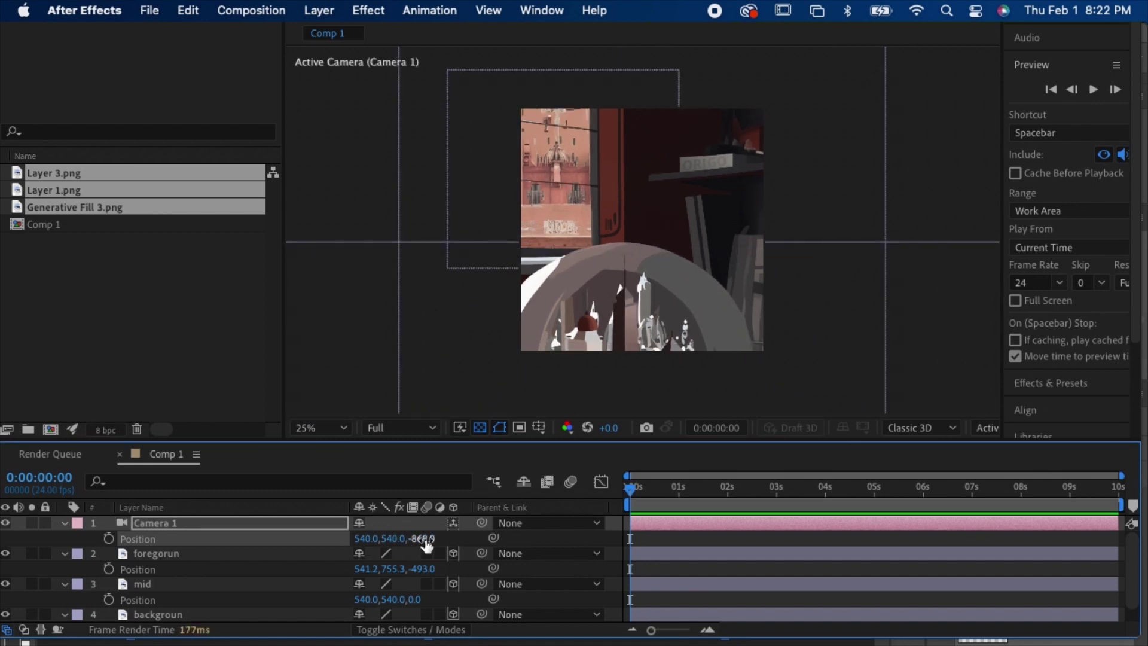
left_click_drag(424, 541, 849, 543)
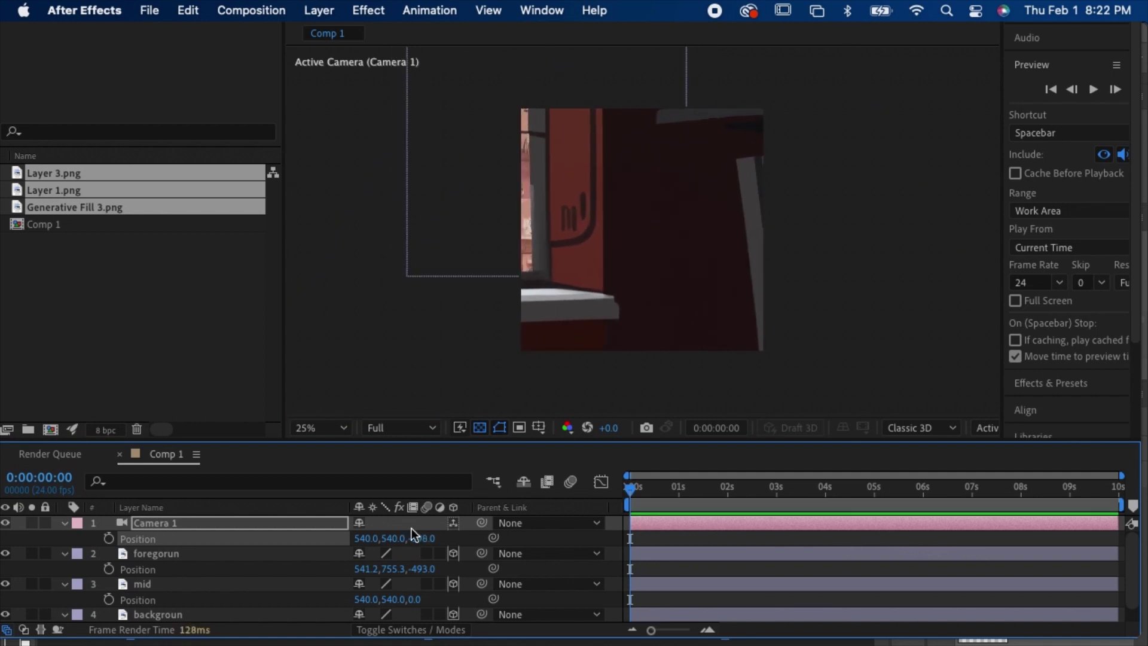
left_click(107, 540)
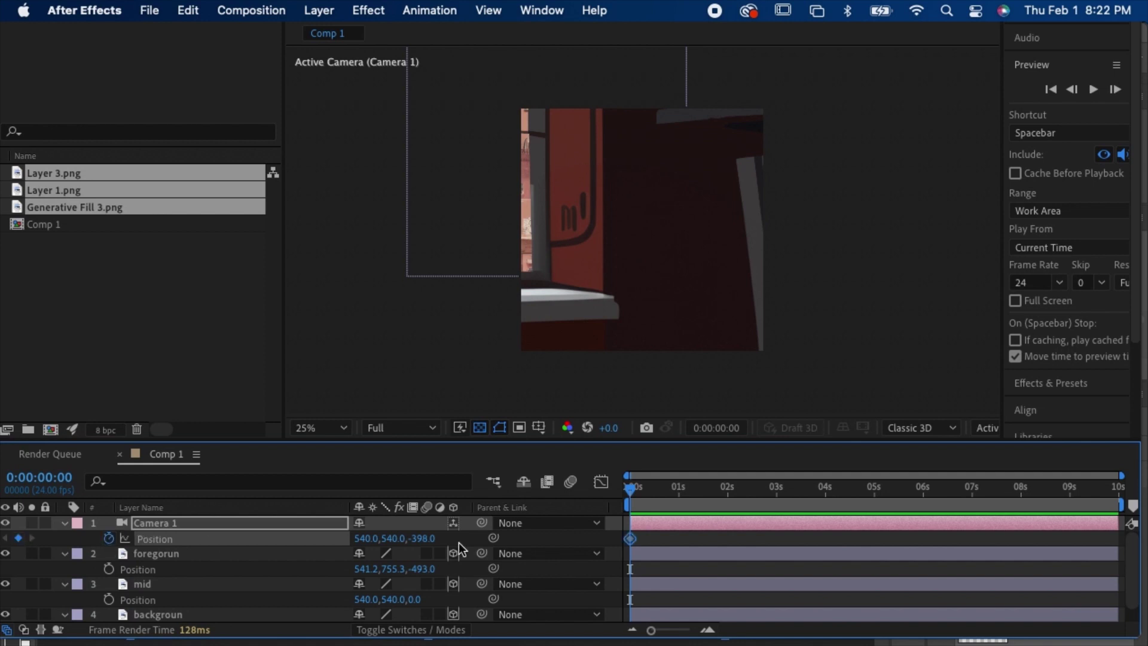
Step: At 0:00:03:01, pull Camera 1 back to a Z position of -1492 to set a second Position keyframe
left_click_drag(655, 493, 779, 488)
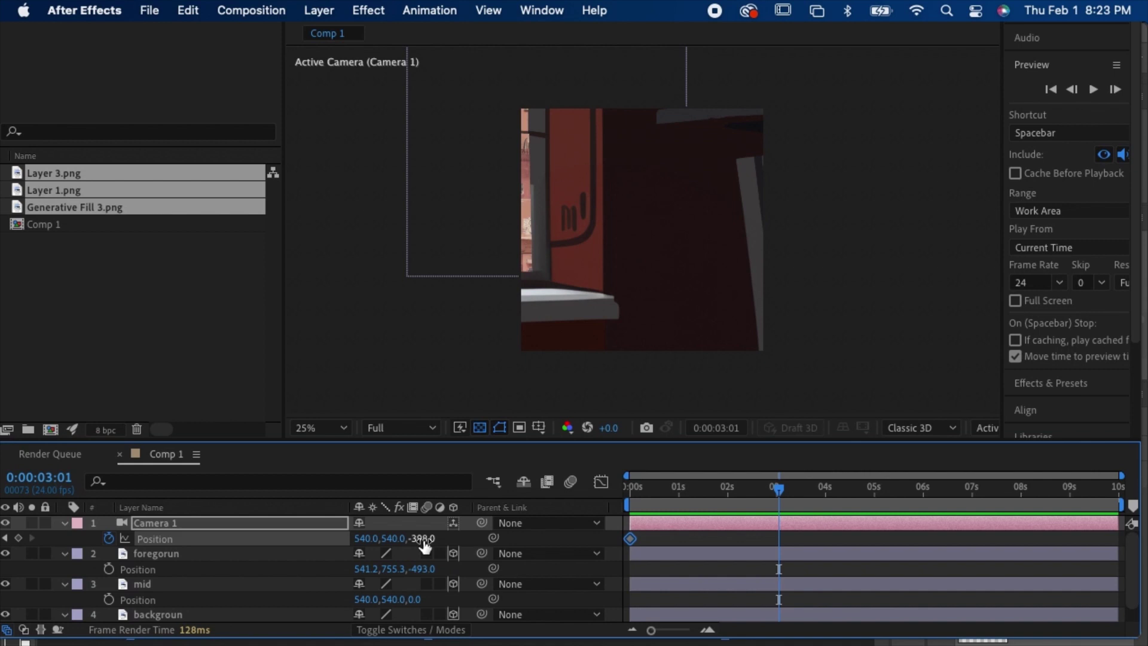
left_click_drag(424, 546, 2, 627)
left_click_drag(423, 541, 5, 592)
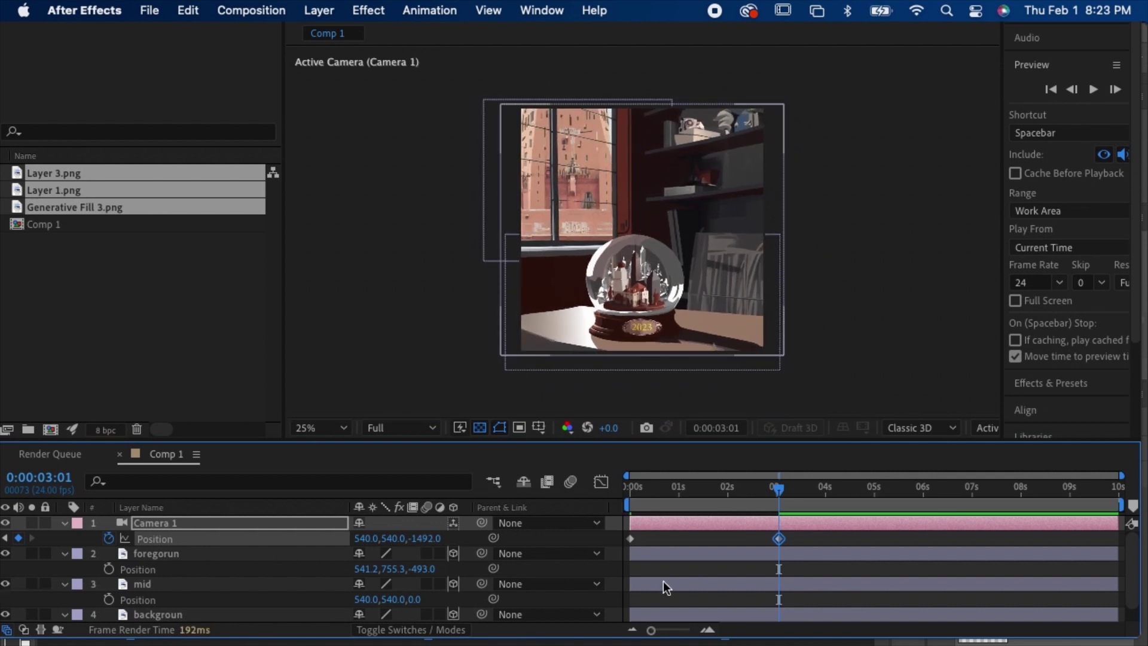
Step: End the work area at about 3 seconds, preview the camera pull-back and return to the first frame
key("space")
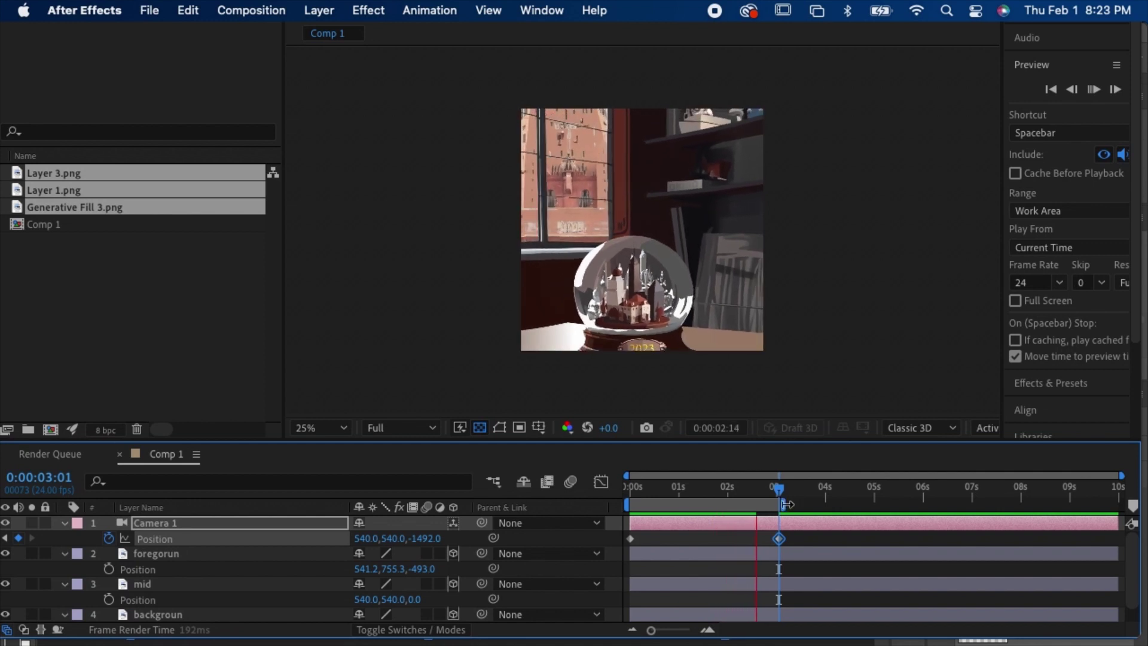
key("space")
key("space")
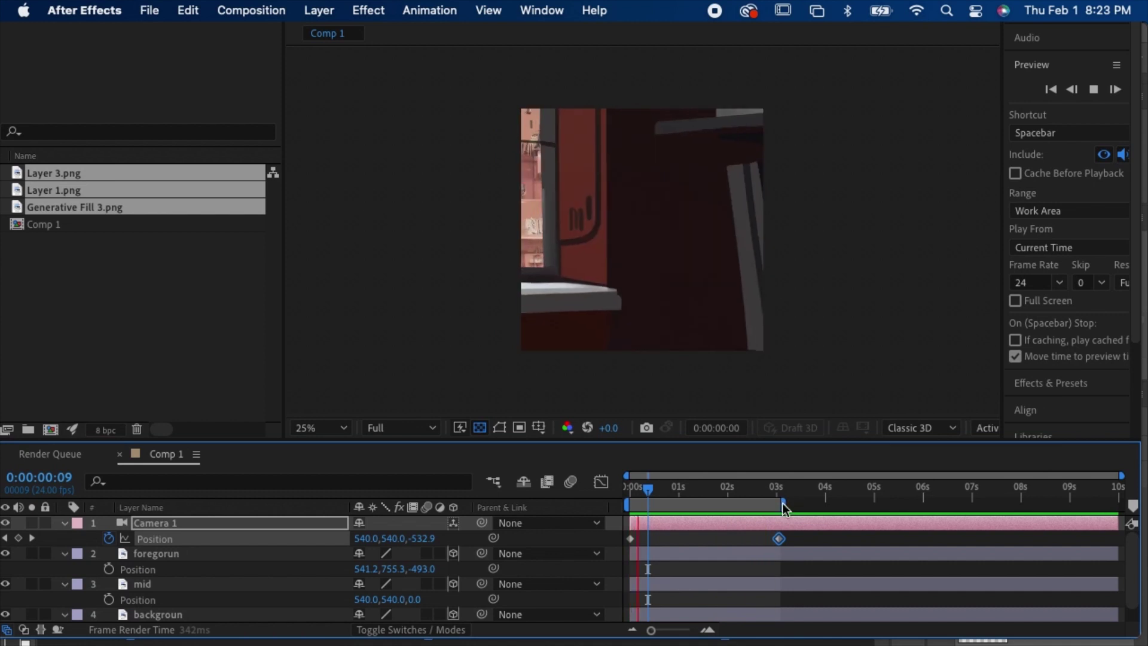
key("space")
left_click_drag(634, 494, 619, 499)
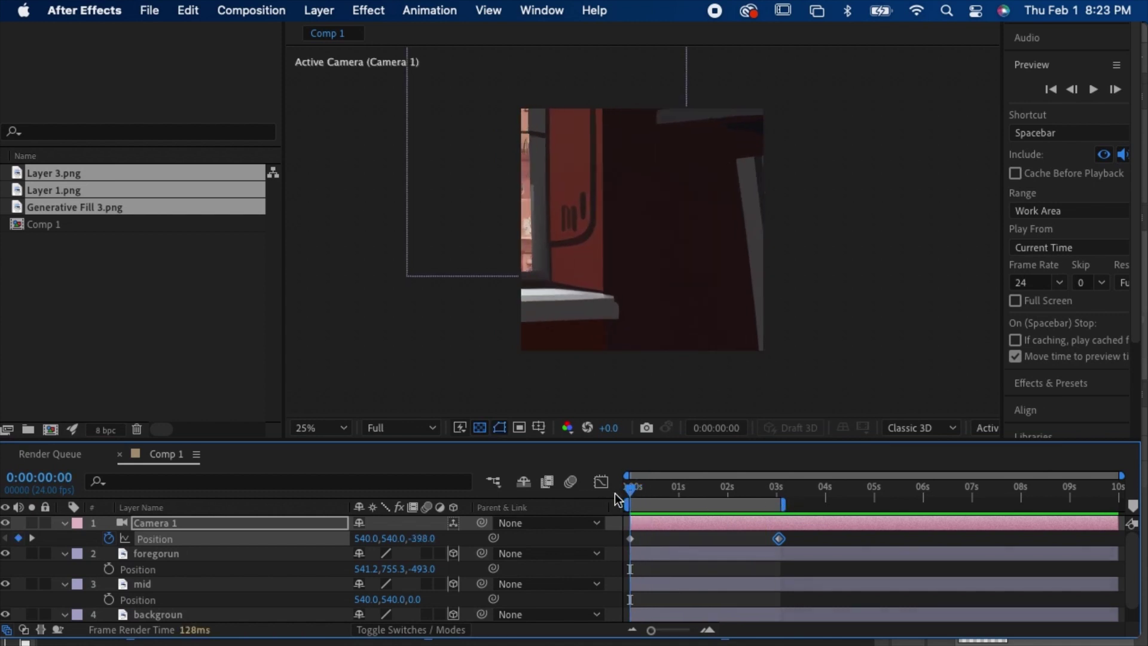
Step: Add a null object and parent Camera 1 to it
left_click(661, 537)
left_click(668, 525)
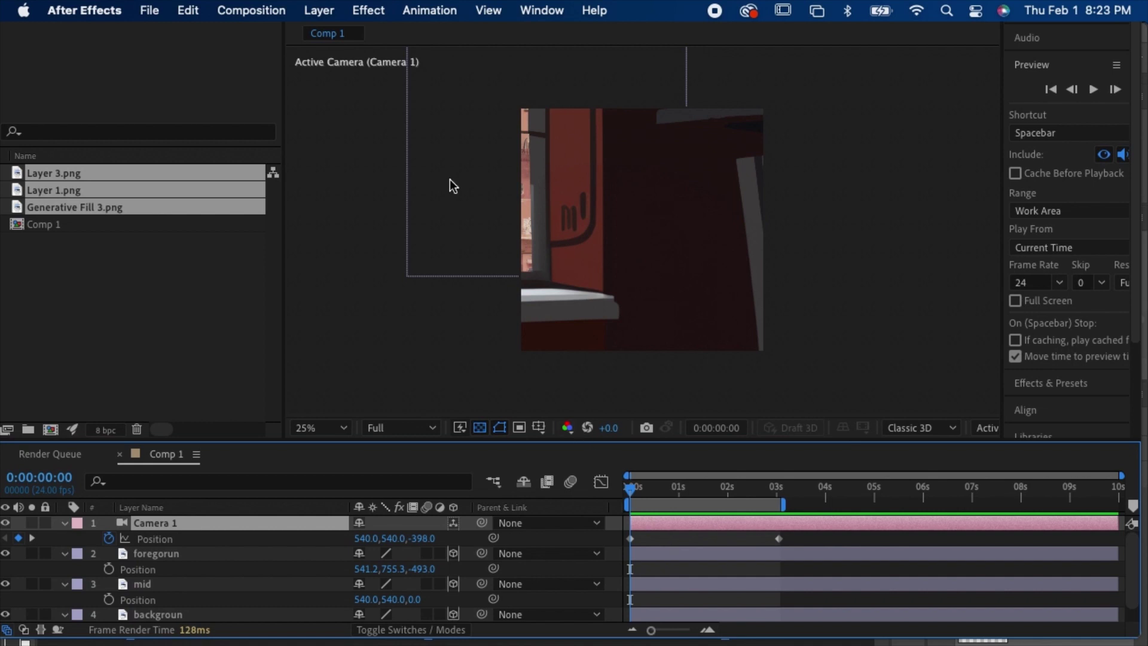
left_click(332, 10)
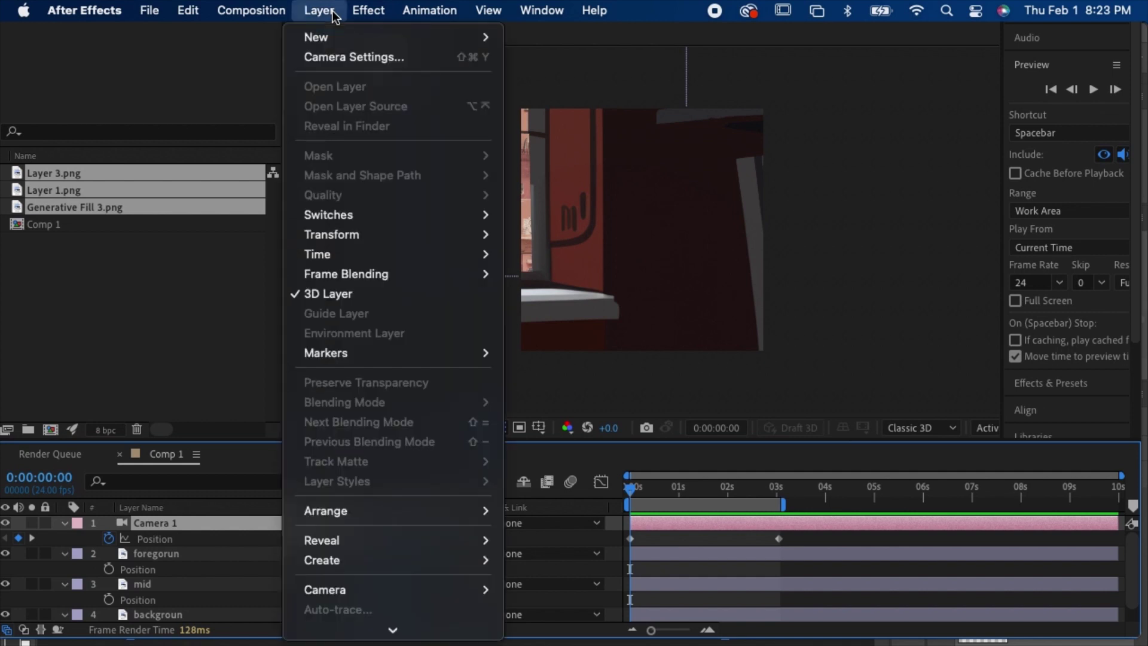
mouse_move(333, 36)
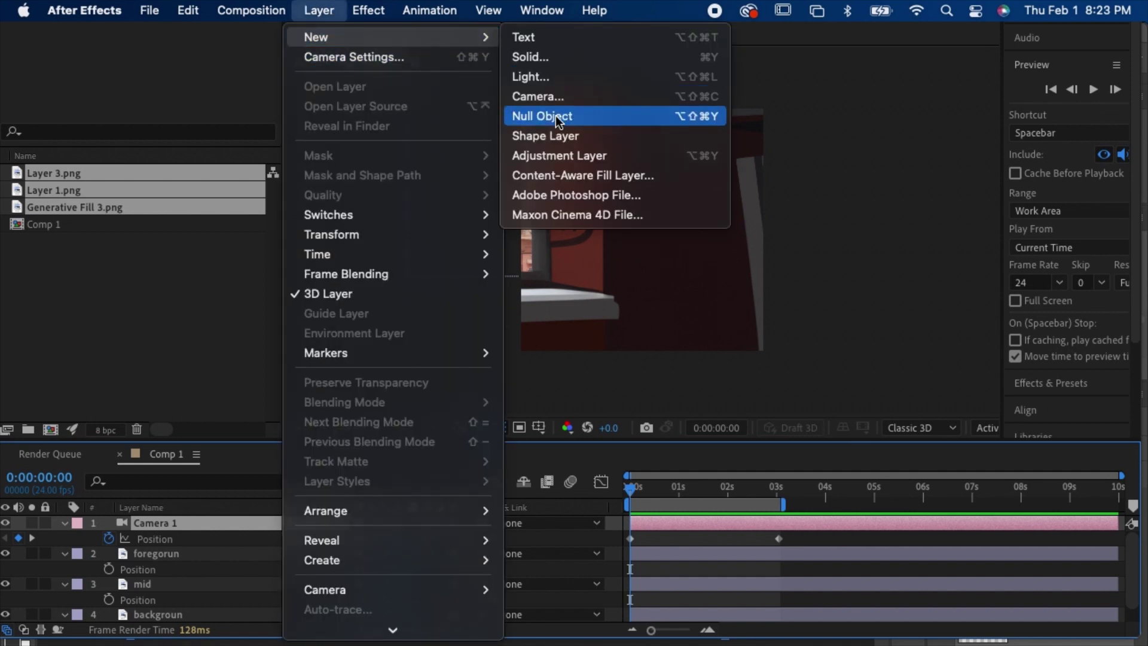
left_click(555, 120)
left_click(662, 544)
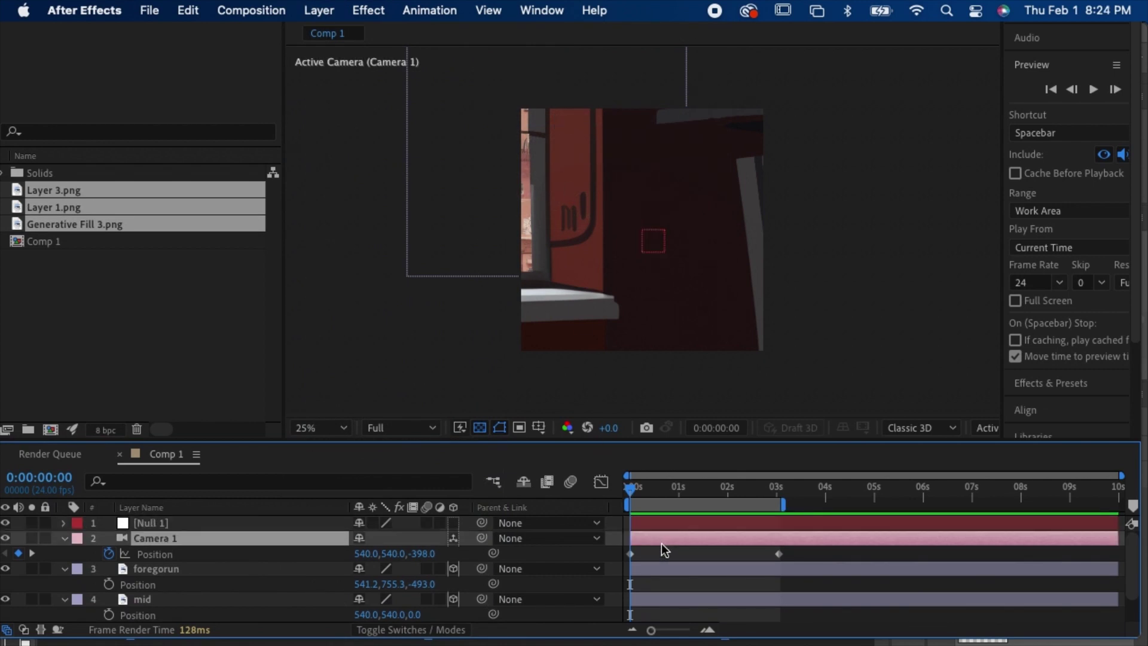
left_click(533, 538)
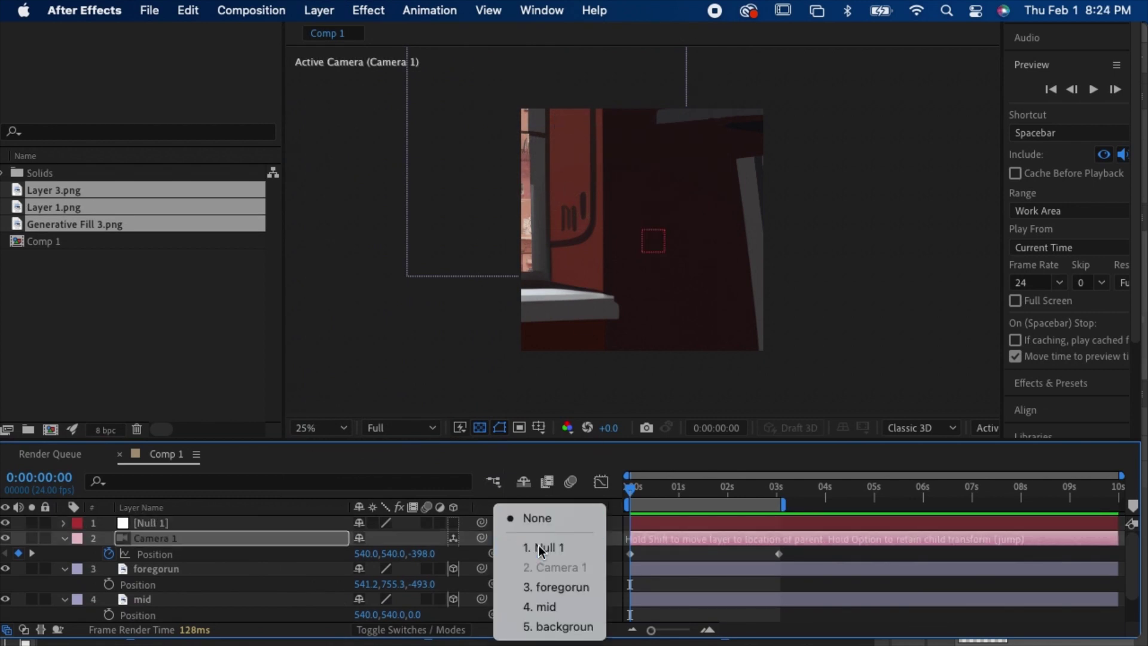
left_click(539, 547)
Step: Keyframe the null's Position at the first frame with X 324, Y 561, framing the view through the window
left_click(683, 526)
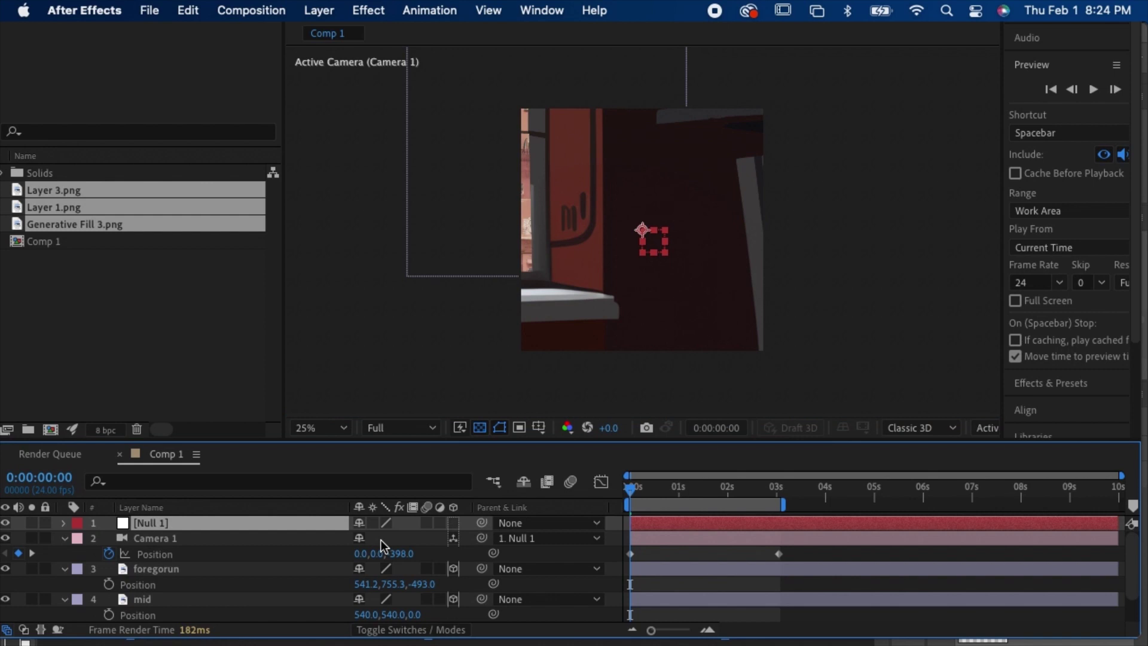
key("p")
mouse_move(390, 538)
left_mouse_down()
mouse_move(468, 541)
mouse_move(394, 540)
left_mouse_up()
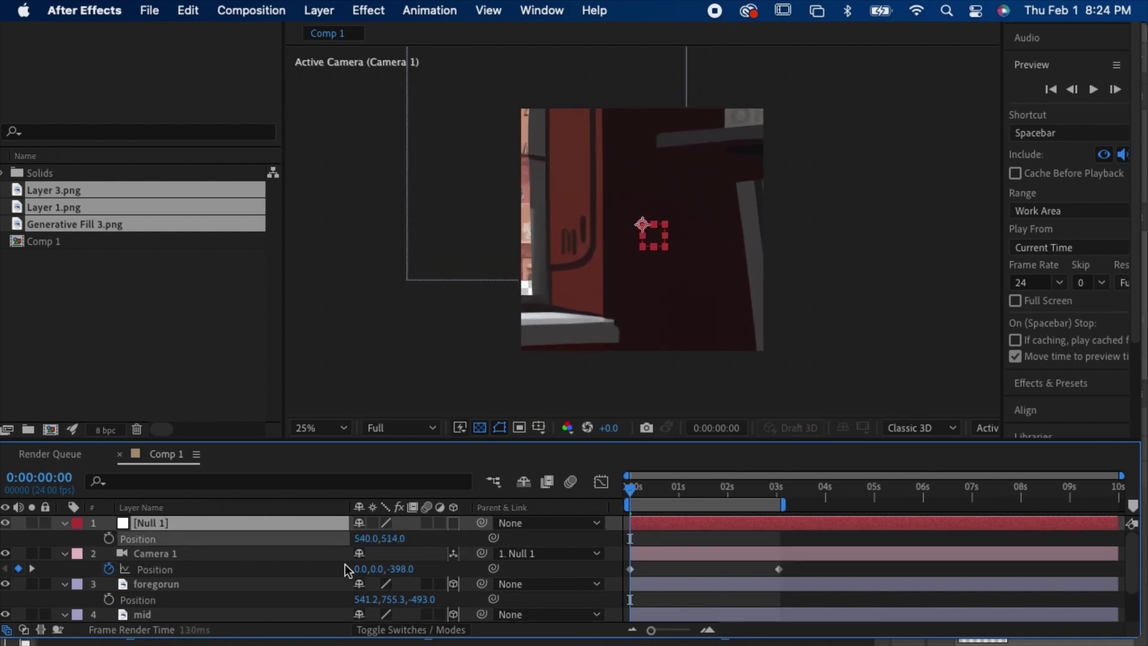
key("super+z")
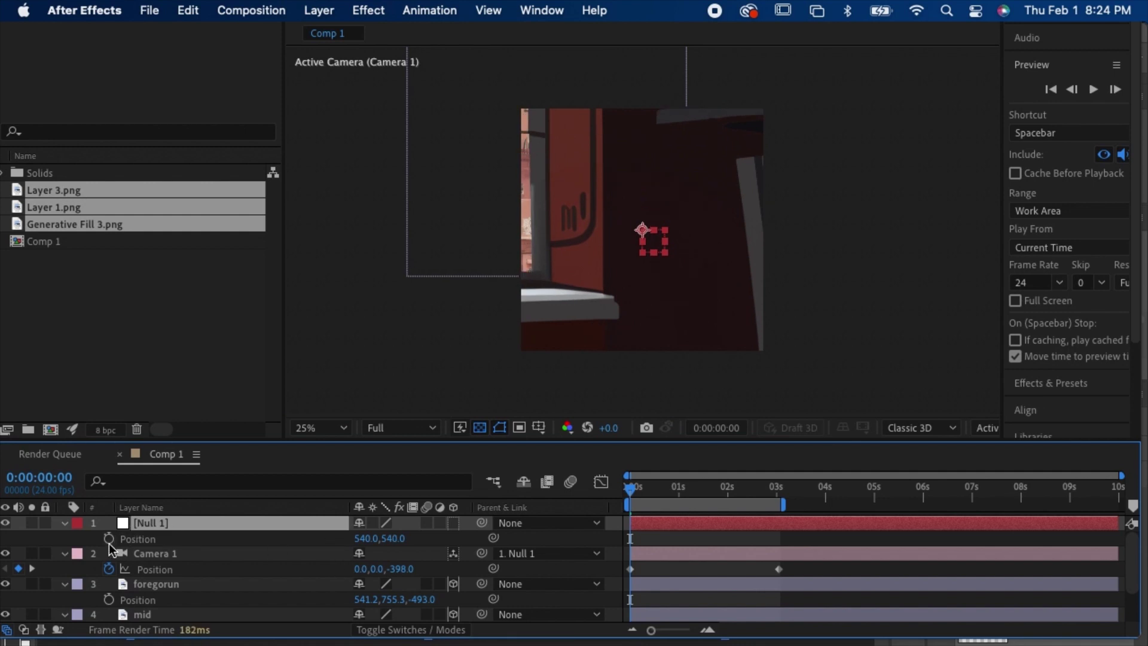
left_click(108, 539)
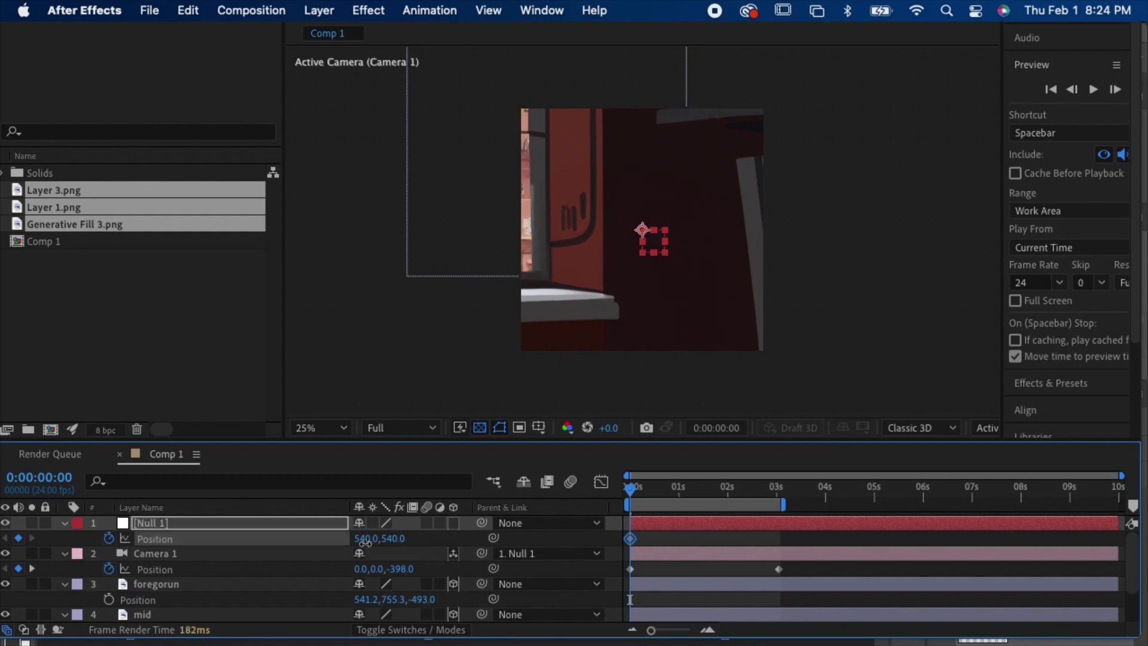
left_click_drag(365, 542, 162, 554)
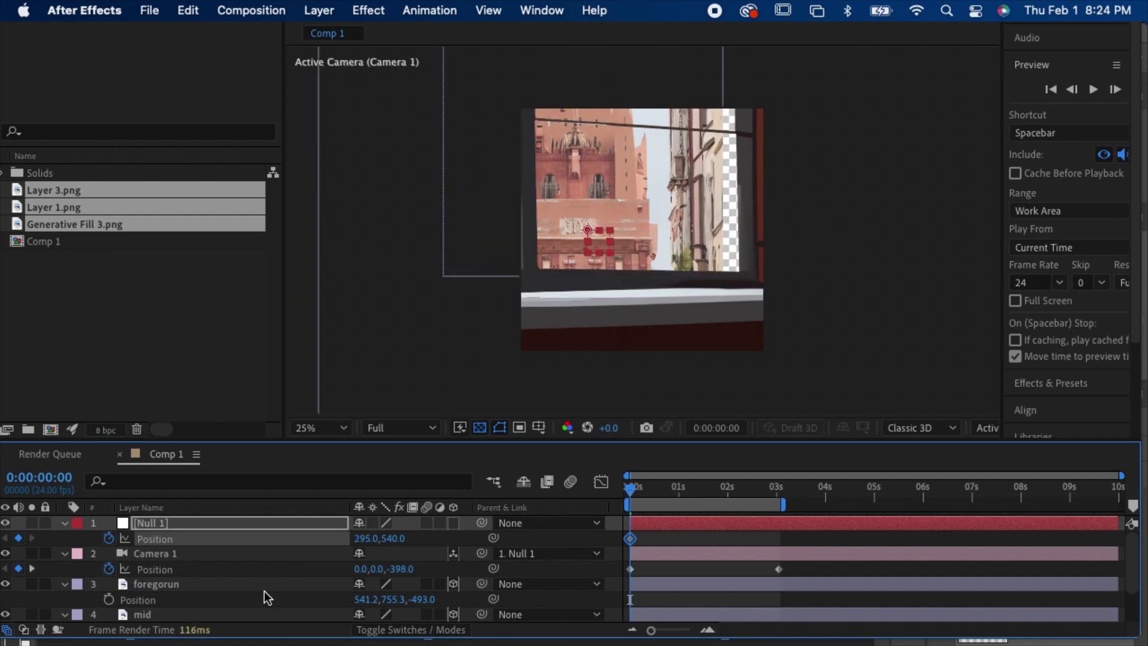
left_click_drag(396, 540, 323, 544)
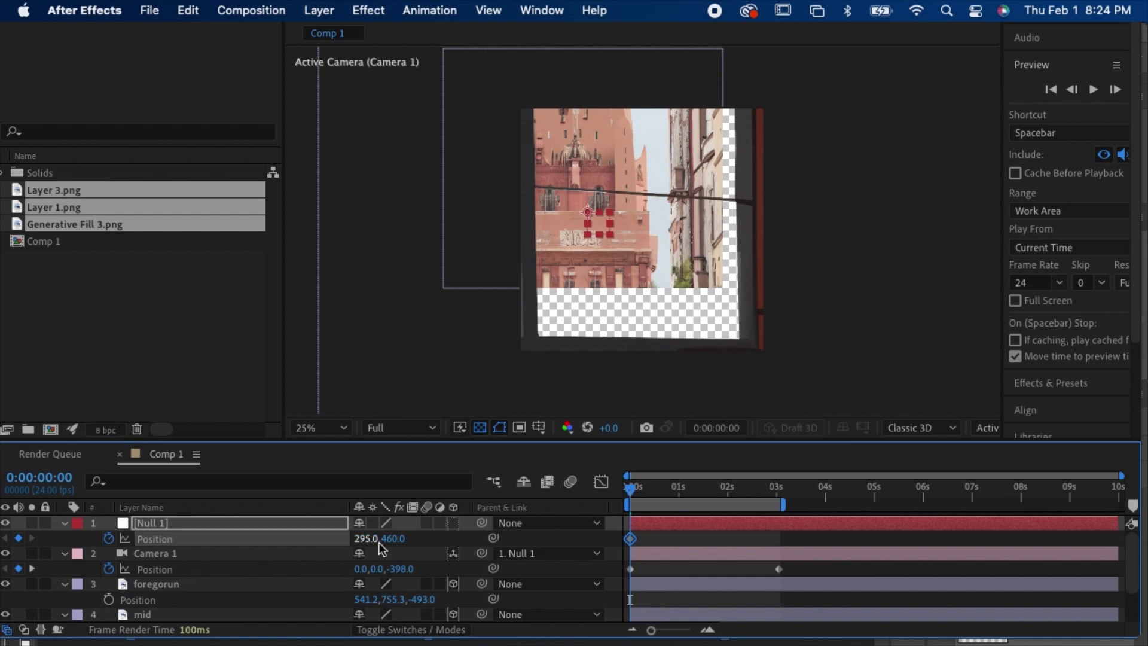
left_click_drag(393, 538, 461, 543)
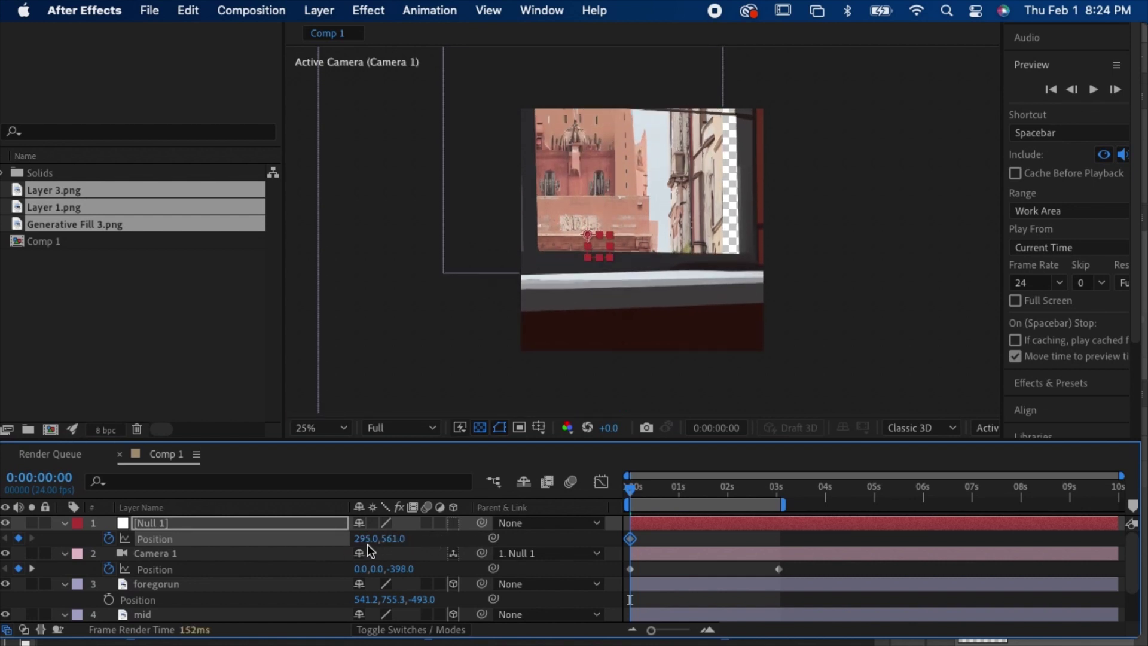
left_click_drag(366, 539, 390, 540)
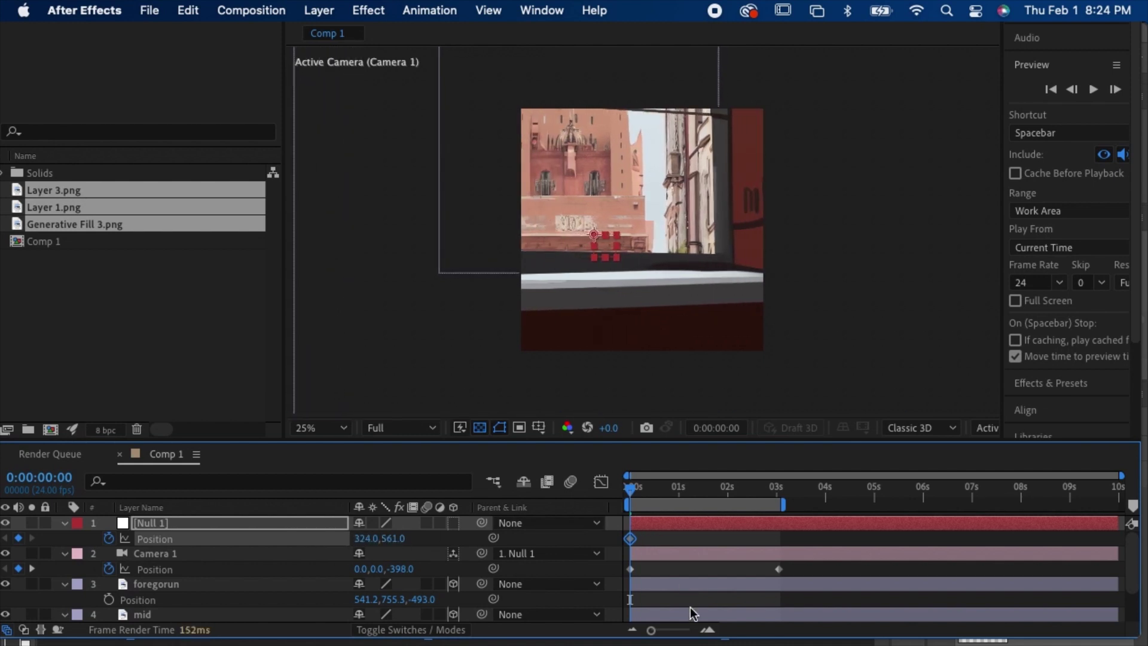
Step: Try to shift the background layer sideways behind the window opening
scroll(669, 605, "down", 3)
left_click(660, 597)
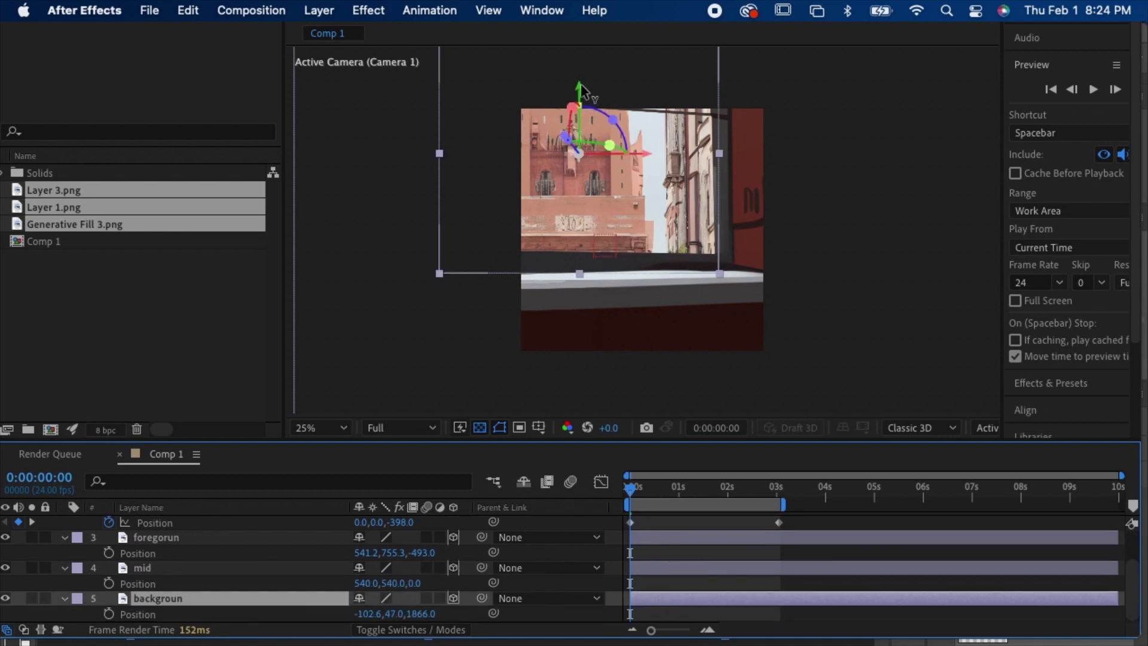
mouse_move(611, 164)
left_mouse_down()
mouse_move(645, 164)
mouse_move(601, 171)
mouse_move(630, 162)
left_mouse_up()
key("super+z")
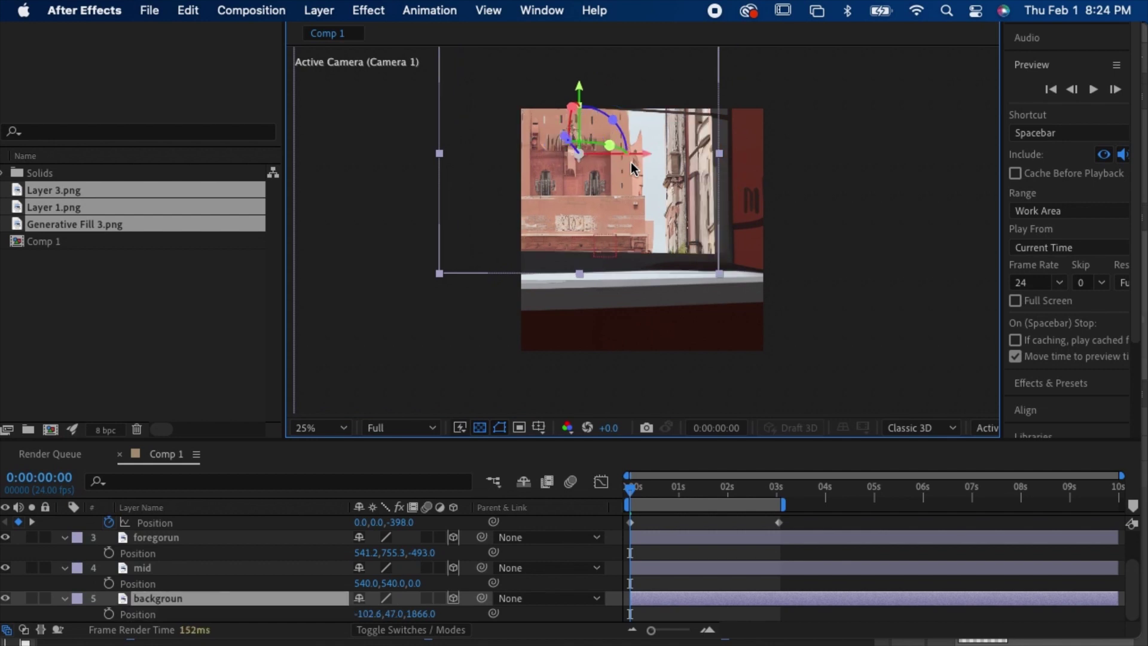
scroll(717, 569, "up", 3)
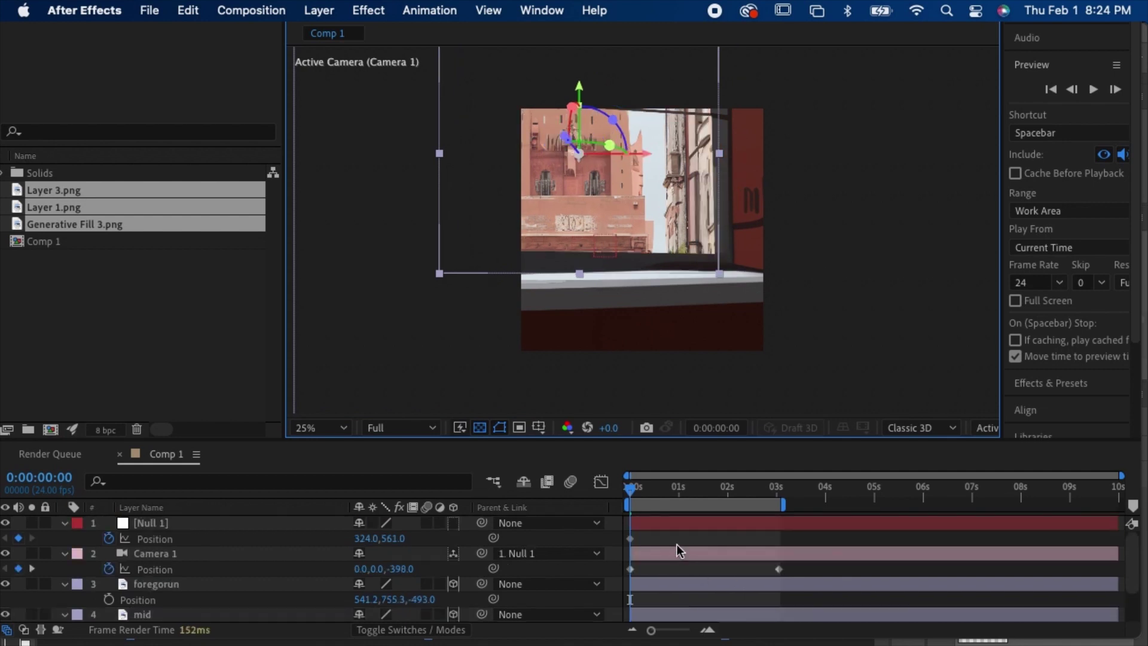
Step: At 0:00:03:00, move the null to X 496, Y 585 so the snow globe and room fill the frame
left_click(650, 553)
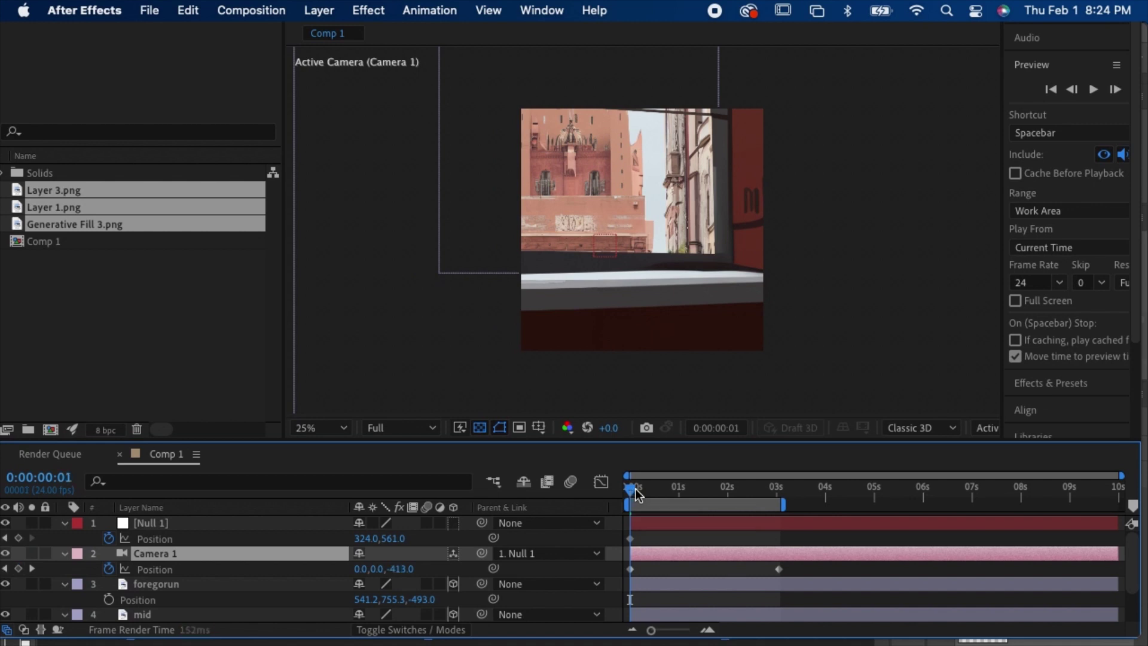
left_click_drag(635, 494, 779, 496)
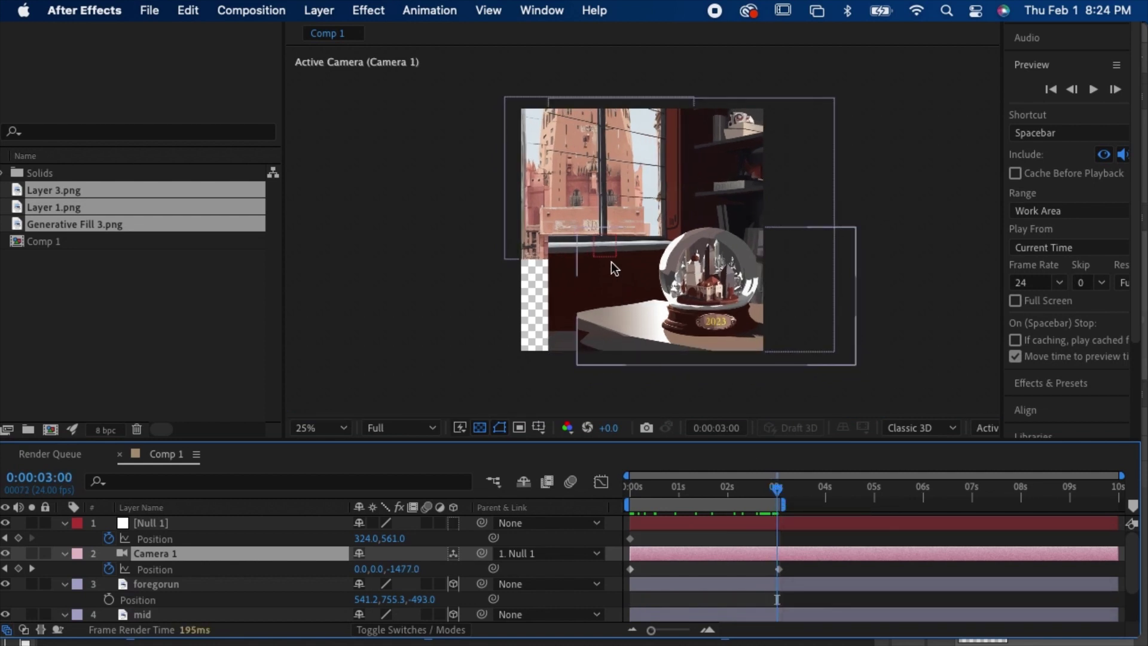
left_click(654, 518)
left_click_drag(595, 237, 636, 244)
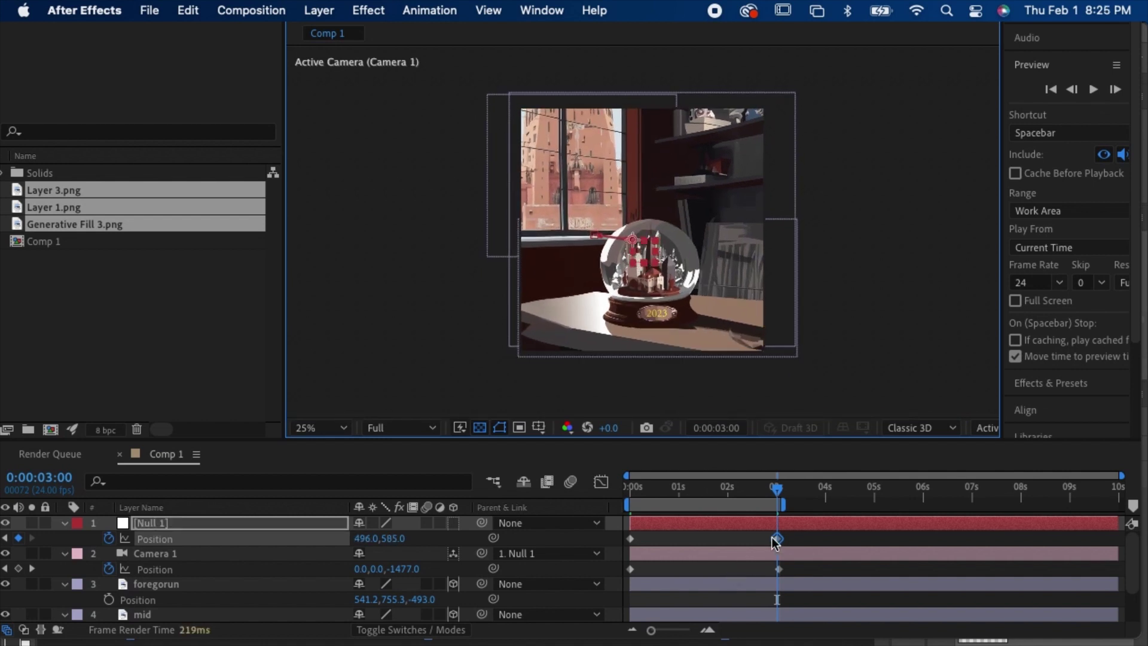
Step: Preview the combined null and camera move from the first frame
left_click_drag(761, 492, 613, 517)
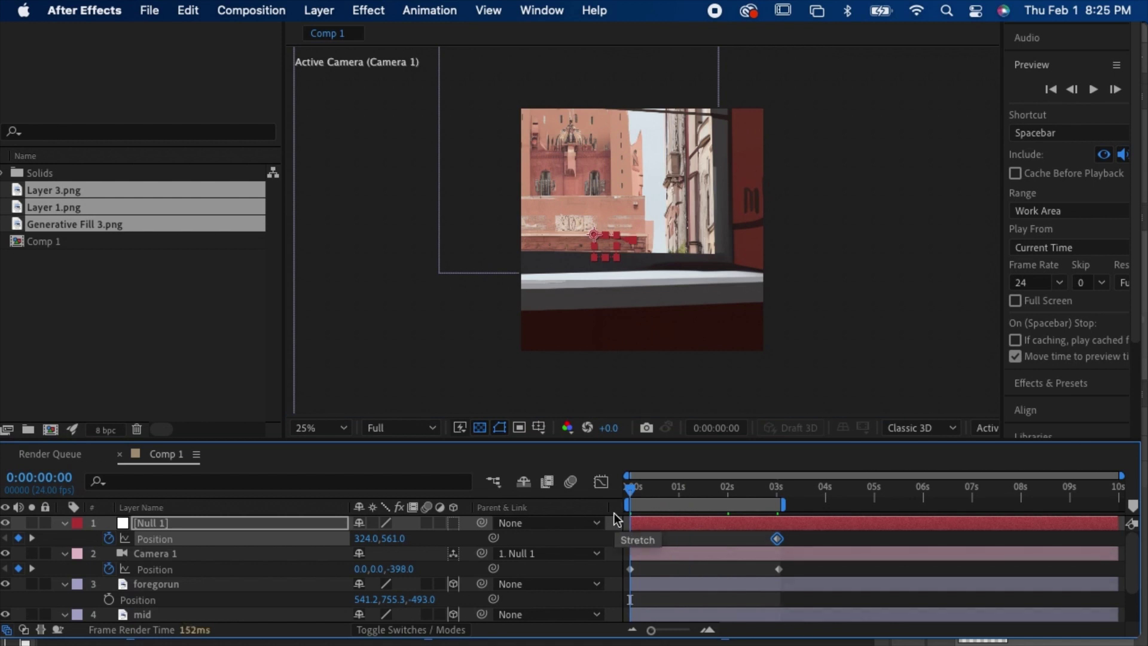
key("space")
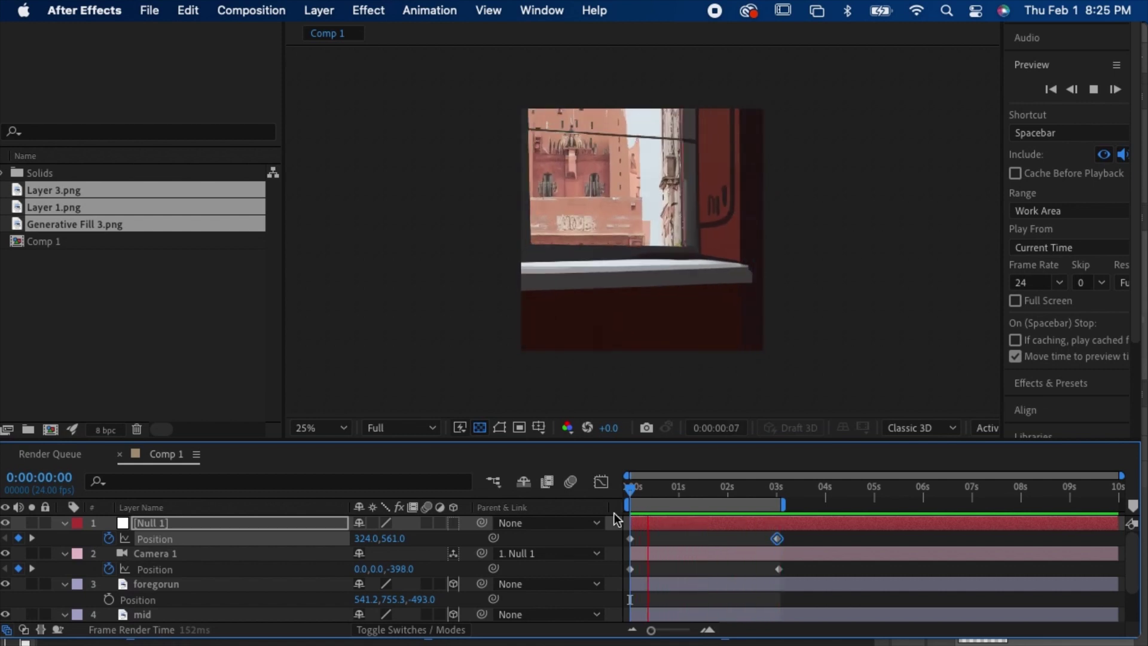
key("space")
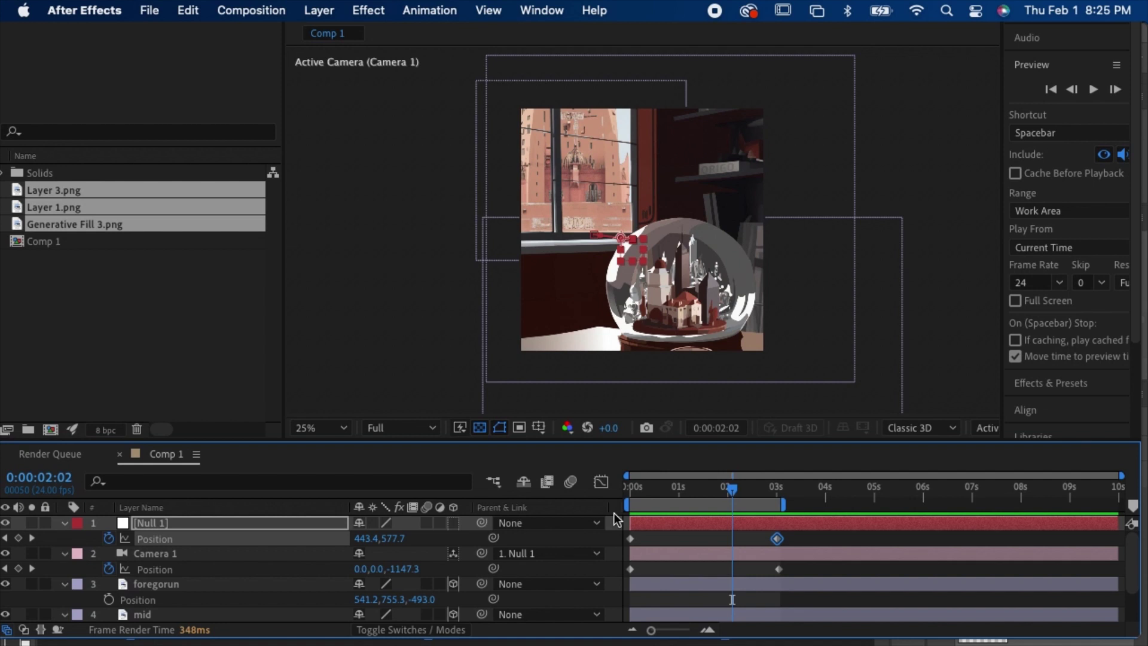
key("space")
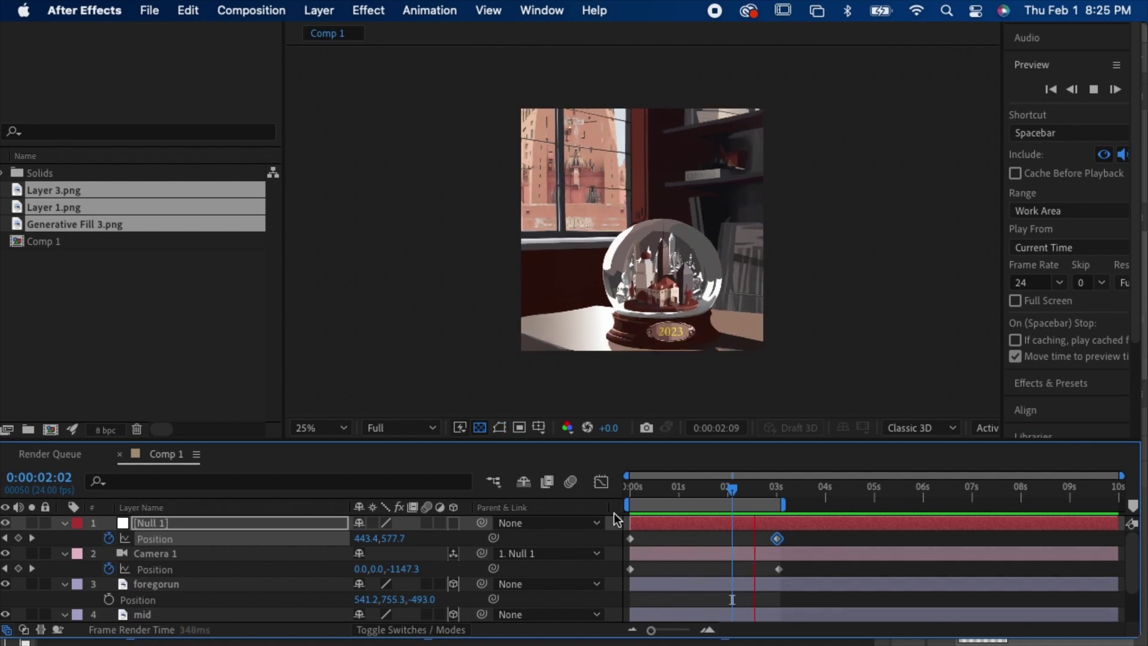